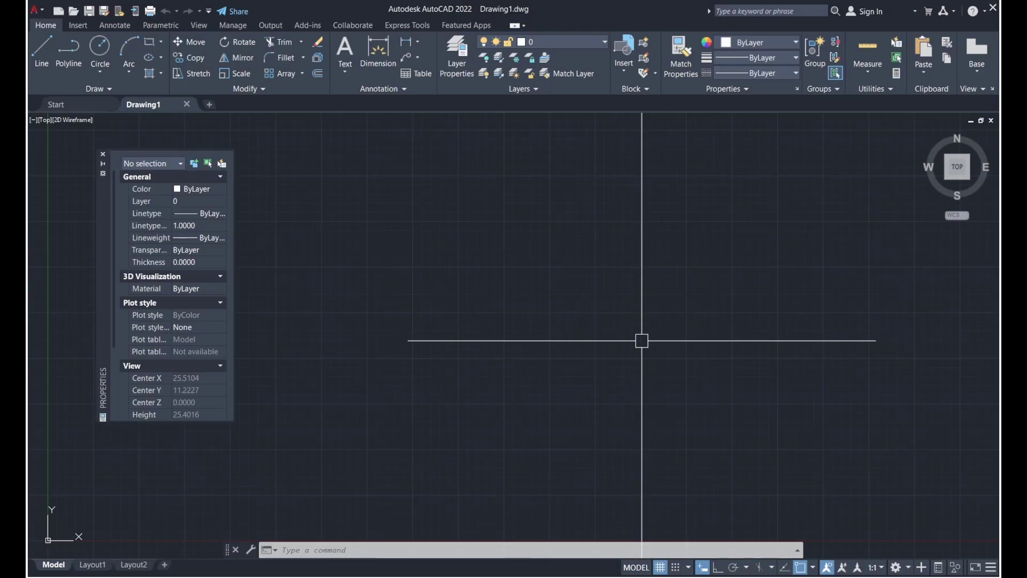
Step: Close the open drawing and view the list of available drawing templates without choosing one
{"action": "key", "text": "ctrl+F4"}
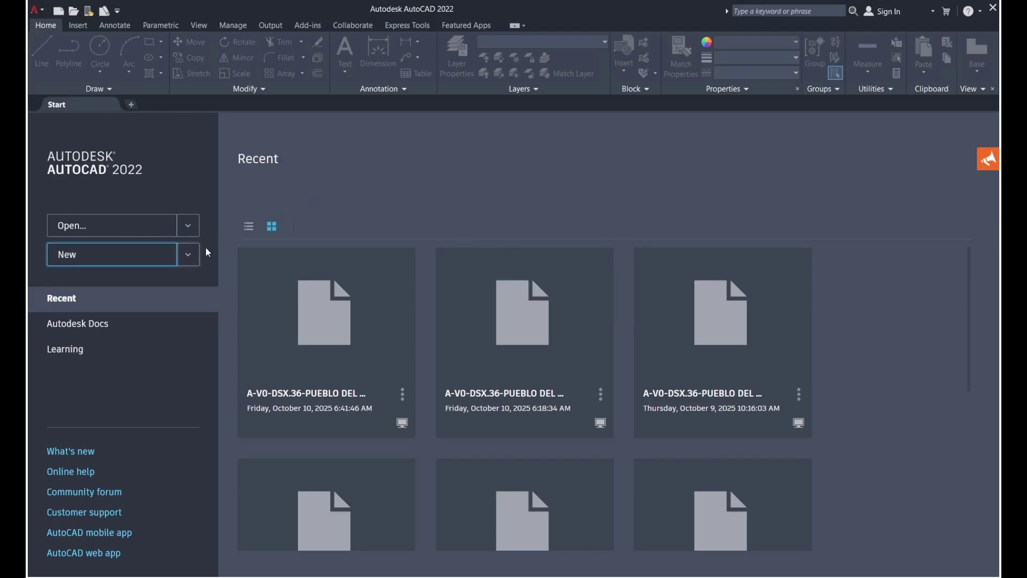
{"action": "left_click", "coordinate": [189, 255]}
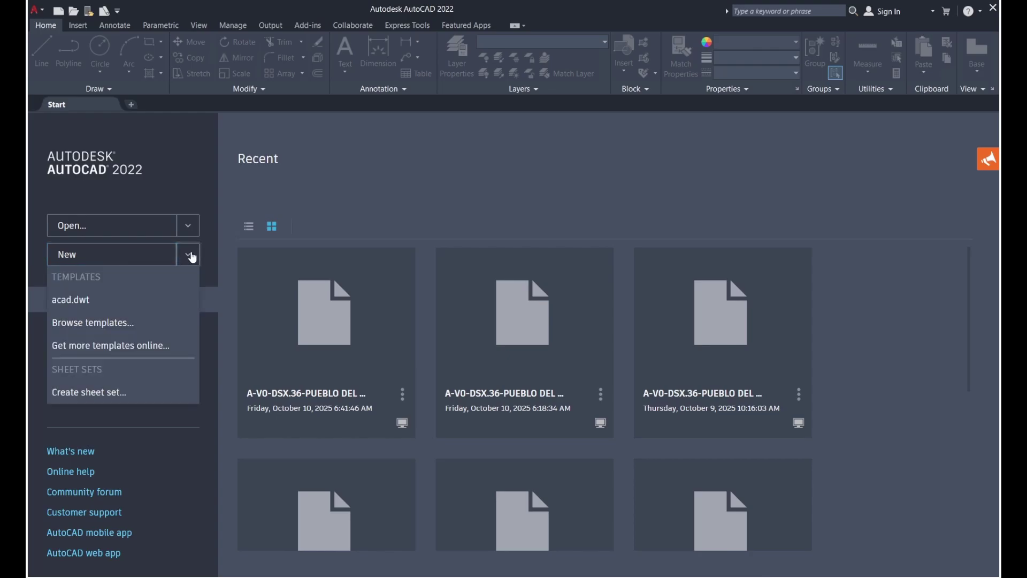
{"action": "left_click", "coordinate": [94, 324]}
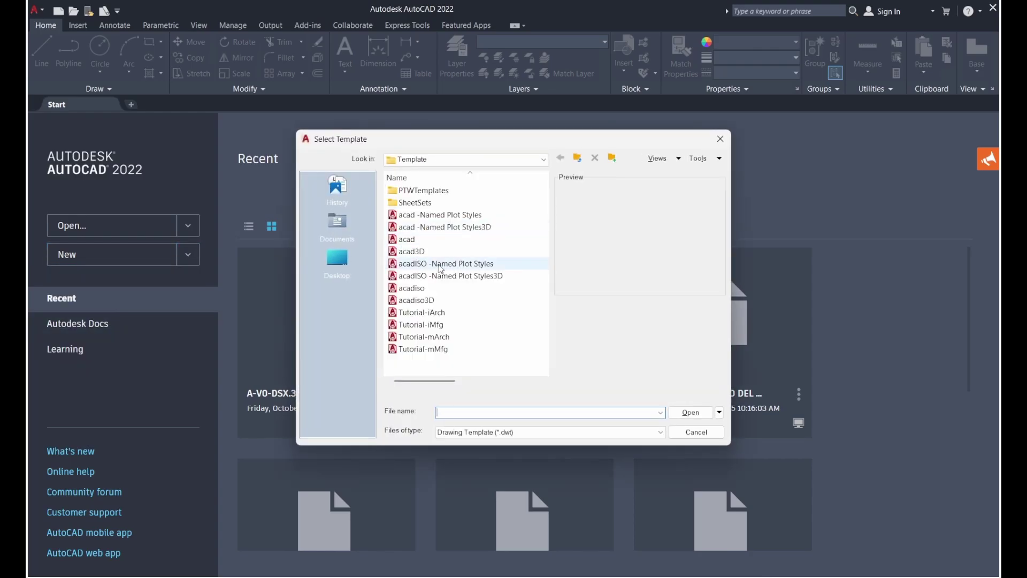
{"action": "left_click", "coordinate": [720, 139]}
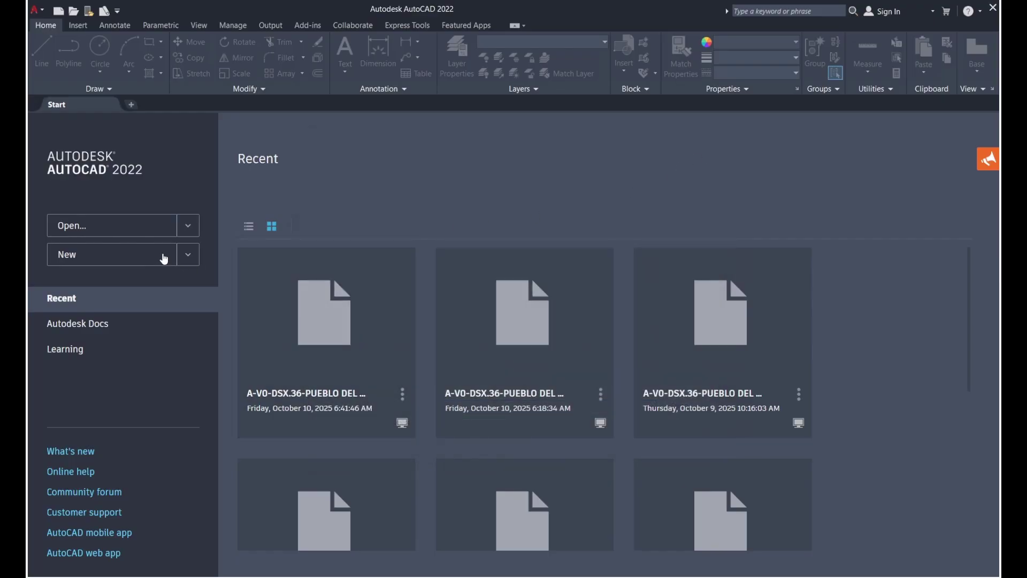
Step: Create a new drawing from the default template and view the application menu's file commands and recent documents
{"action": "left_click", "coordinate": [130, 262]}
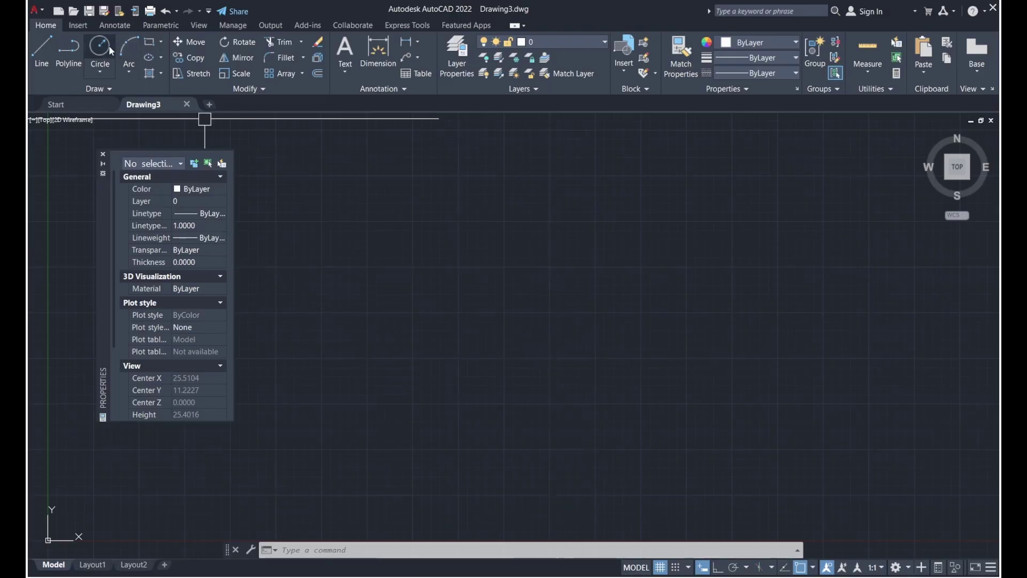
{"action": "left_click", "coordinate": [40, 14]}
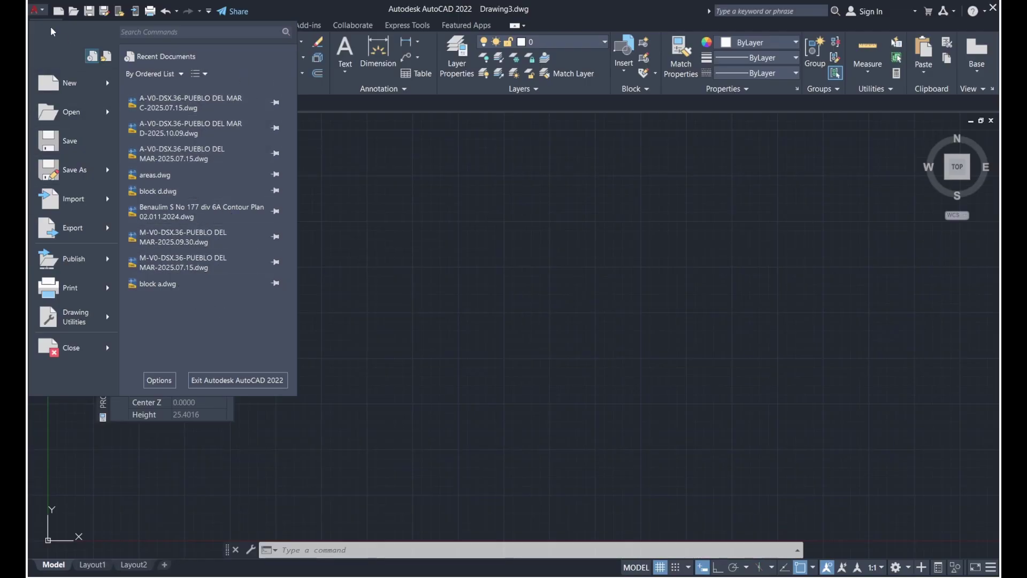
{"action": "left_click", "coordinate": [37, 9]}
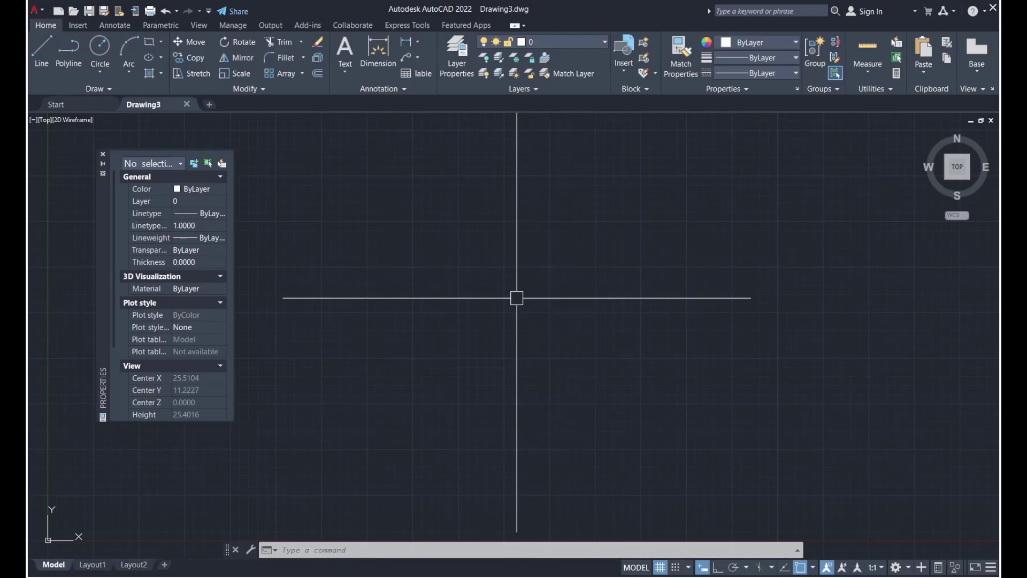
Step: Rotate the model view through the isometric orientations with the ViewCube and return it to the Top view
{"action": "left_click", "coordinate": [970, 160]}
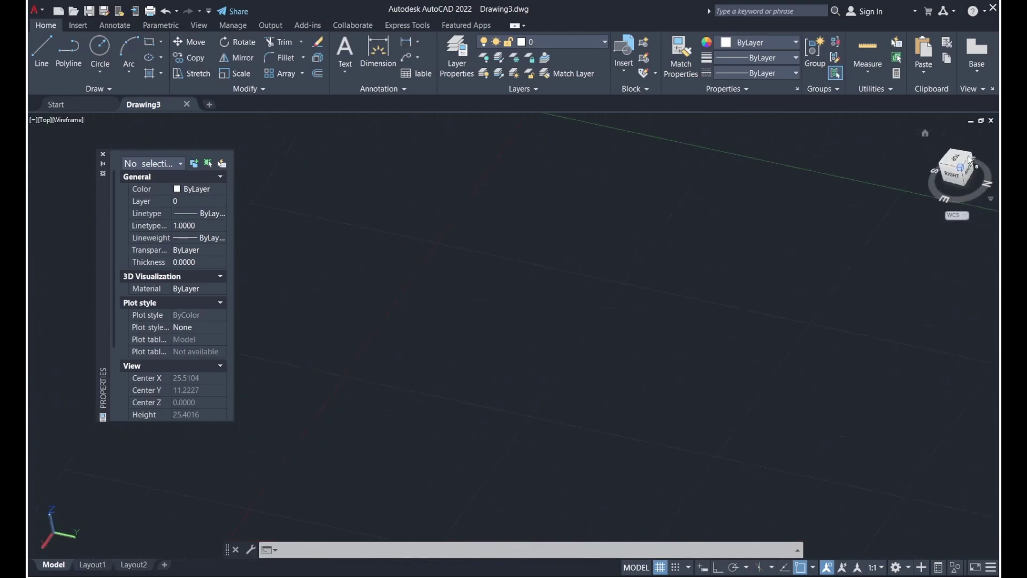
{"action": "left_click", "coordinate": [971, 160]}
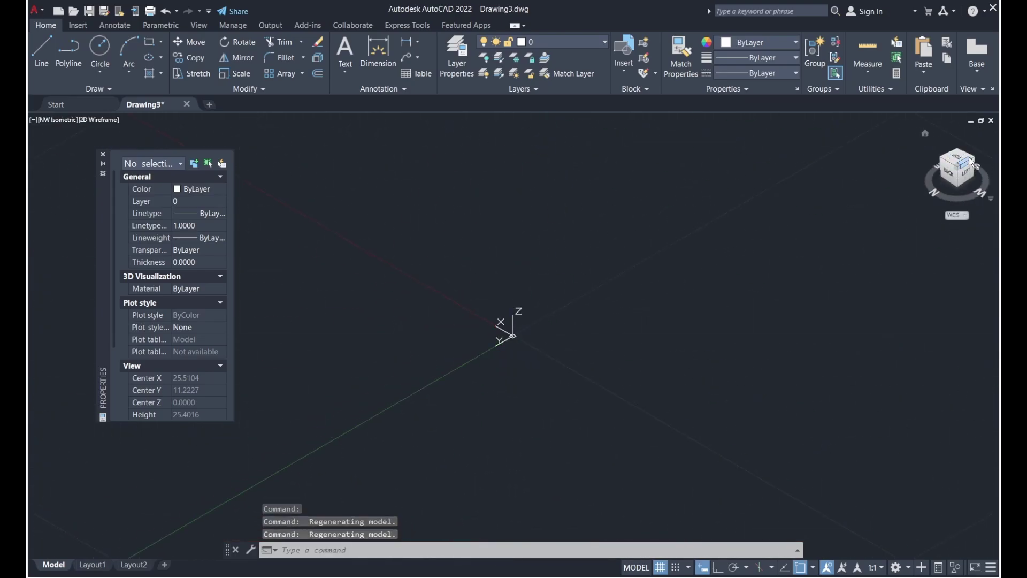
{"action": "left_click", "coordinate": [973, 158]}
{"action": "left_click", "coordinate": [972, 157]}
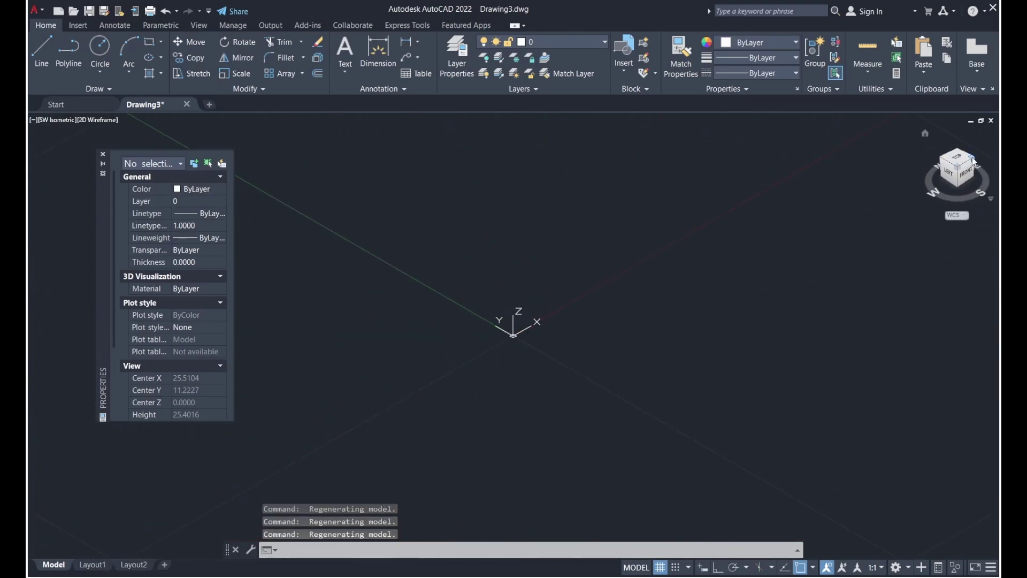
{"action": "left_click", "coordinate": [967, 160]}
{"action": "left_click", "coordinate": [972, 159]}
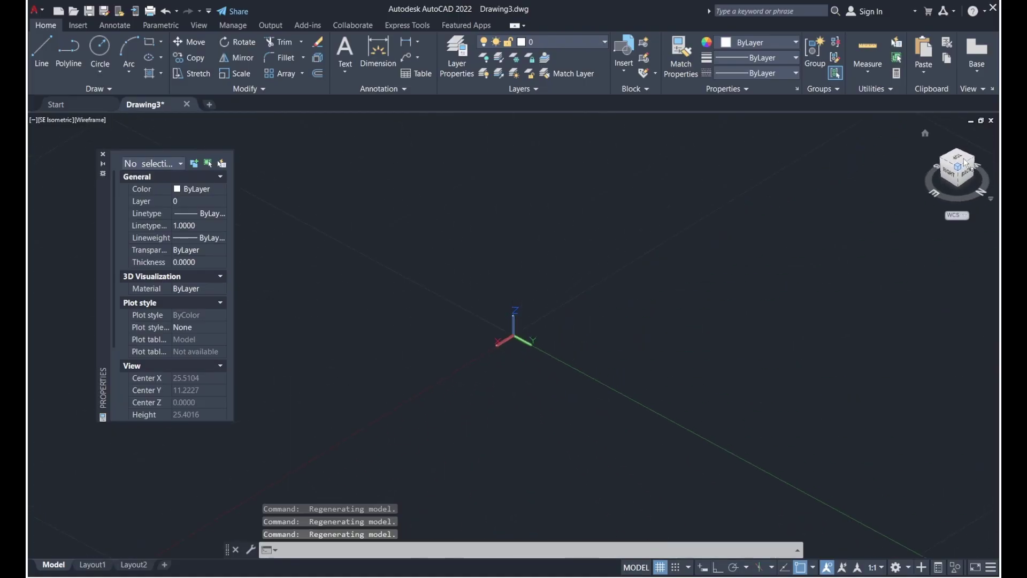
{"action": "left_click", "coordinate": [973, 160]}
{"action": "left_click", "coordinate": [972, 158]}
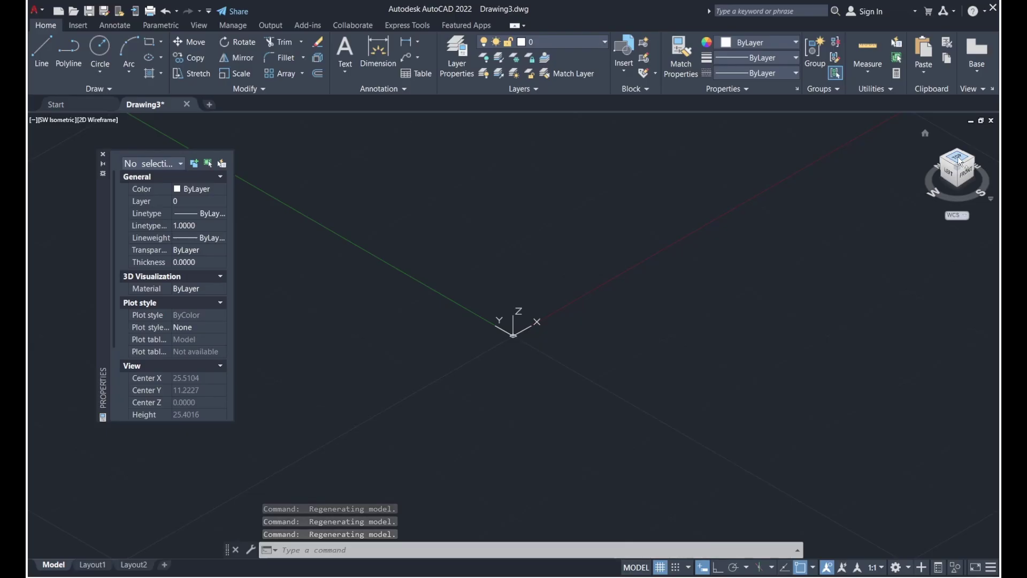
{"action": "left_click", "coordinate": [960, 161]}
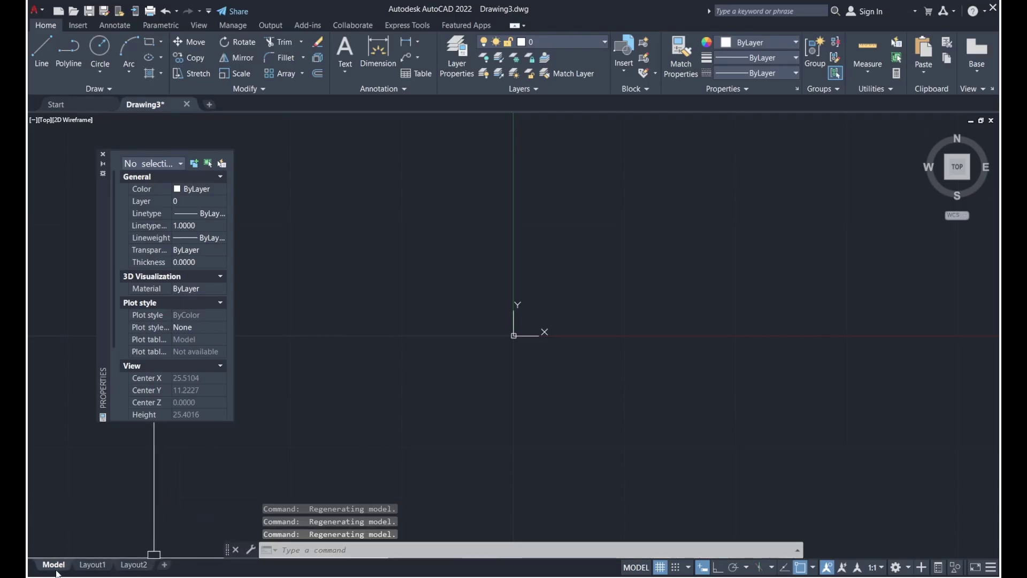
Step: View the Layout1 and Layout2 sheets and return to model space
{"action": "left_click", "coordinate": [94, 568]}
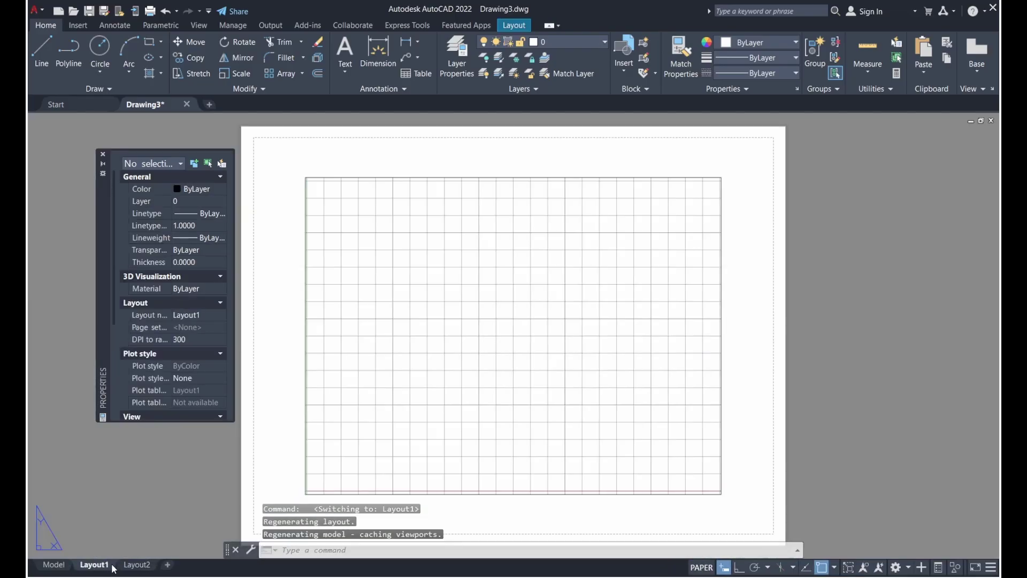
{"action": "left_click", "coordinate": [137, 565]}
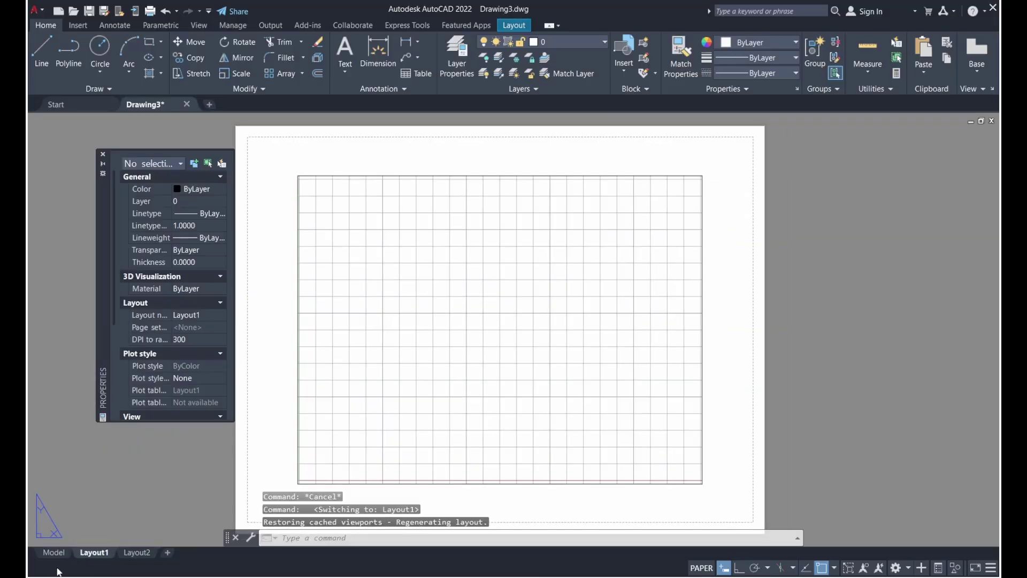
{"action": "left_click", "coordinate": [52, 553]}
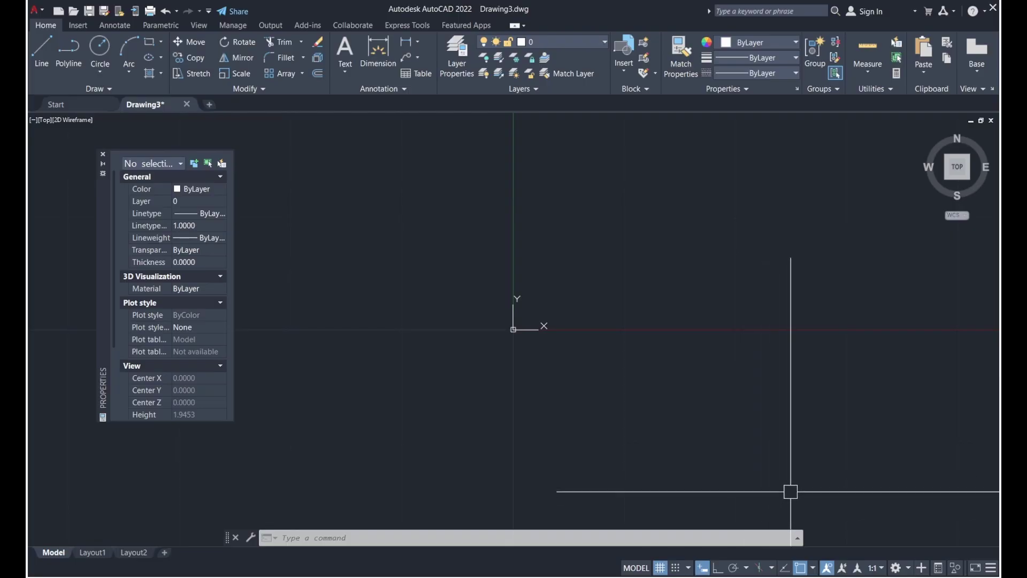
Step: View the list of status bar customization options and dismiss it without changing any
{"action": "left_click", "coordinate": [992, 569]}
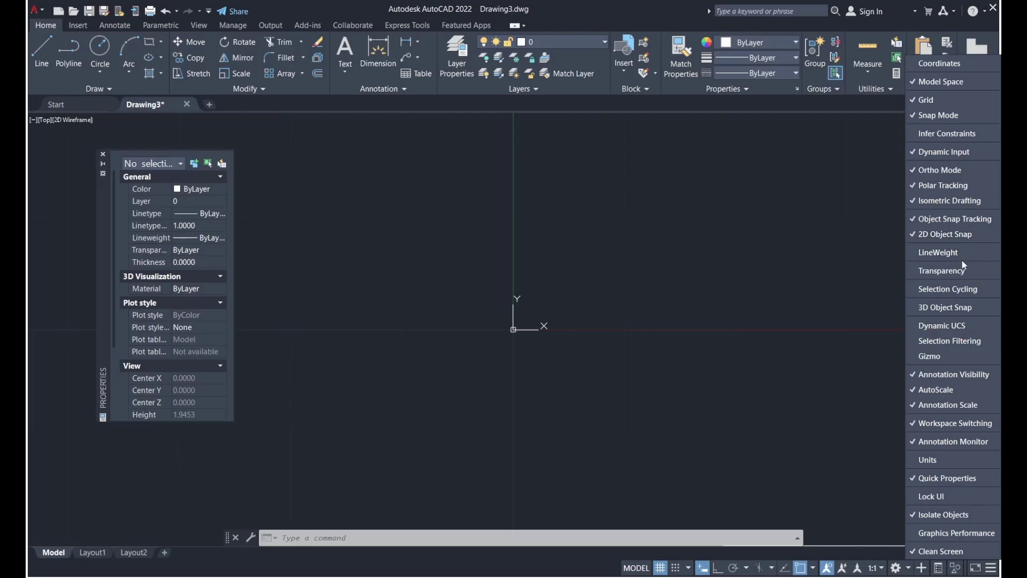
{"action": "left_click", "coordinate": [859, 355]}
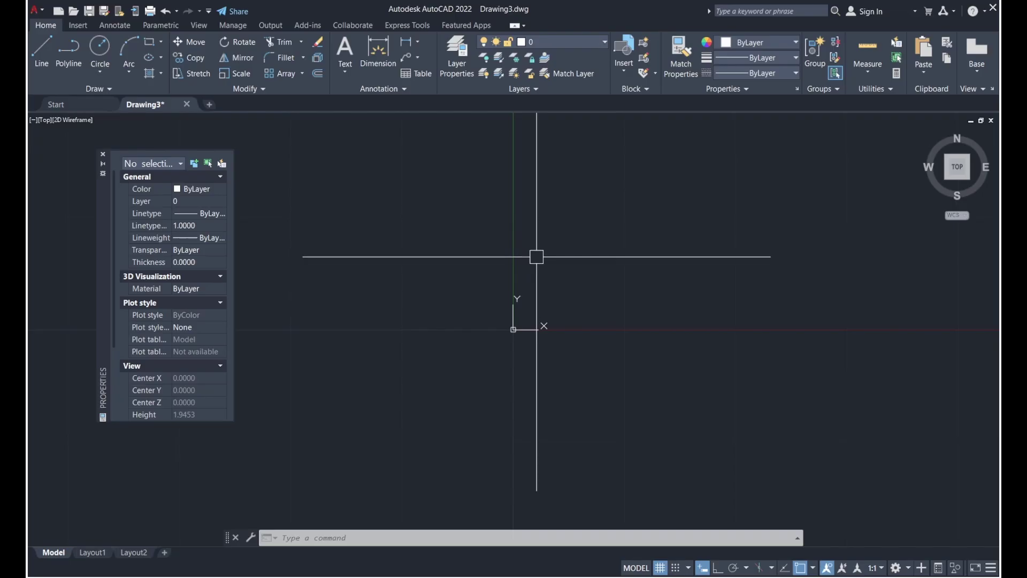
{"action": "middle_click_drag", "start_coordinate": [537, 257], "coordinate": [442, 268]}
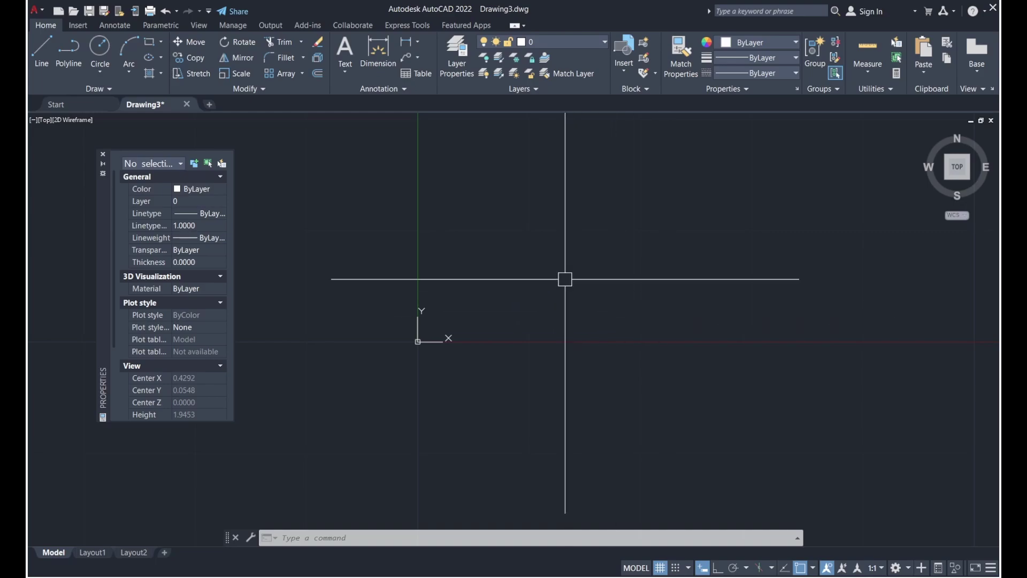
{"action": "left_click", "coordinate": [43, 53]}
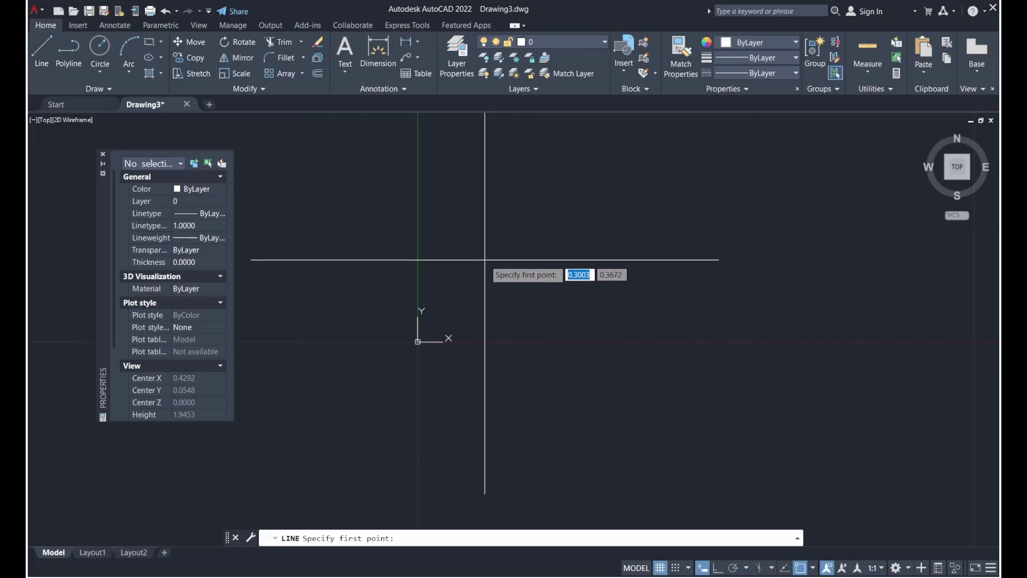
{"action": "key", "text": "Escape"}
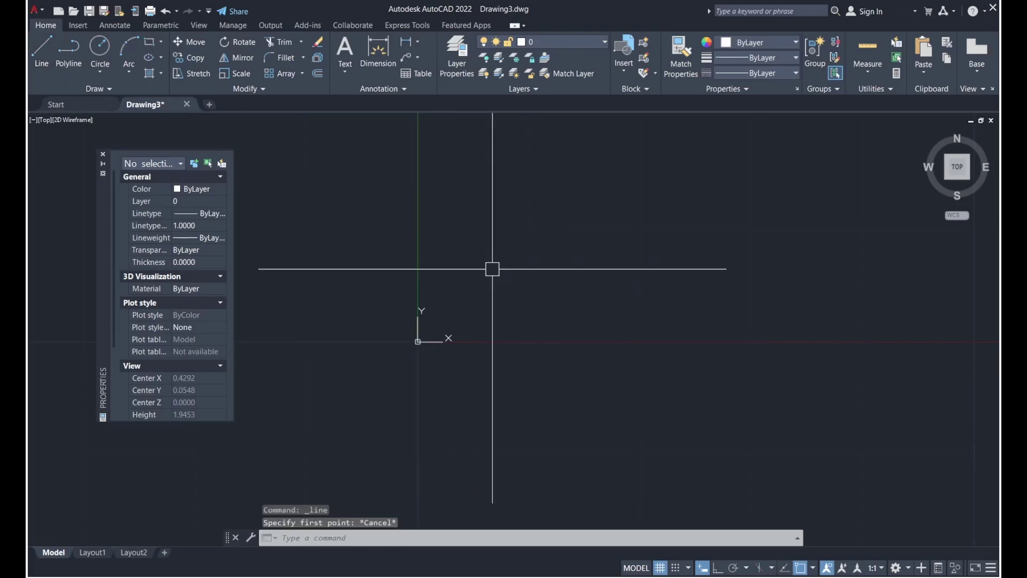
{"action": "type", "text": "L"}
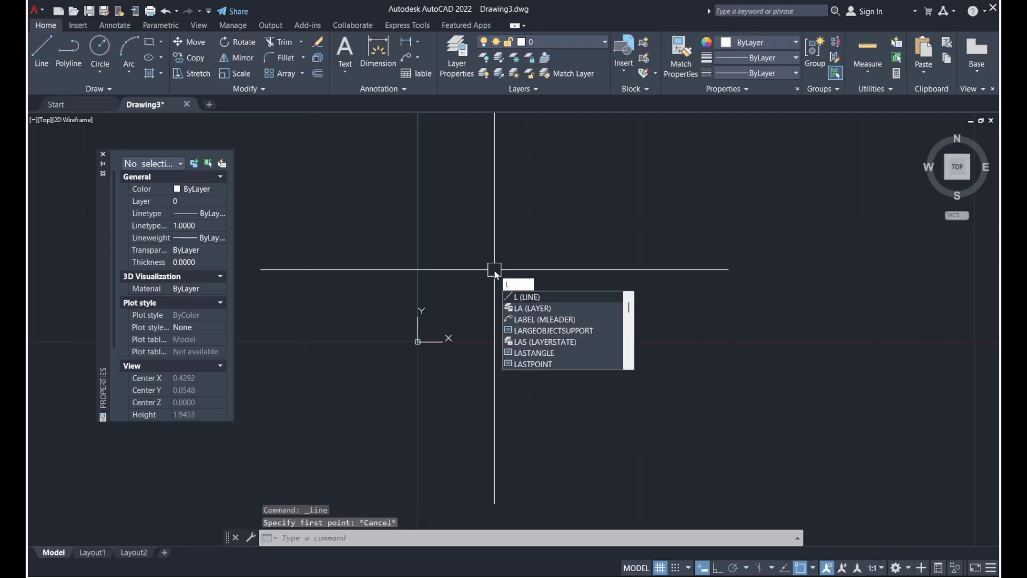
{"action": "key", "text": "Return"}
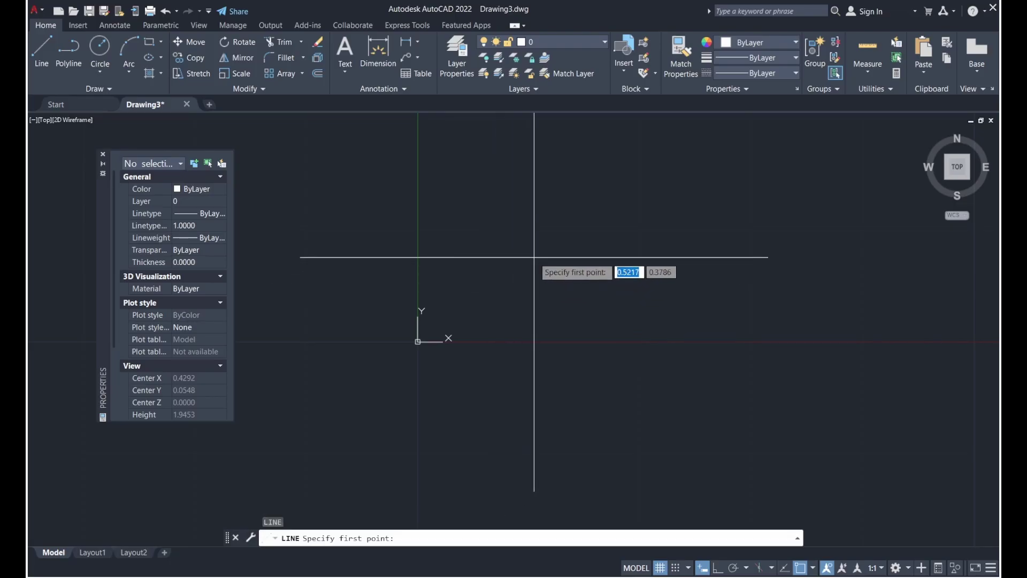
{"action": "scroll", "coordinate": [534, 325], "scroll_direction": "down", "scroll_amount": 2}
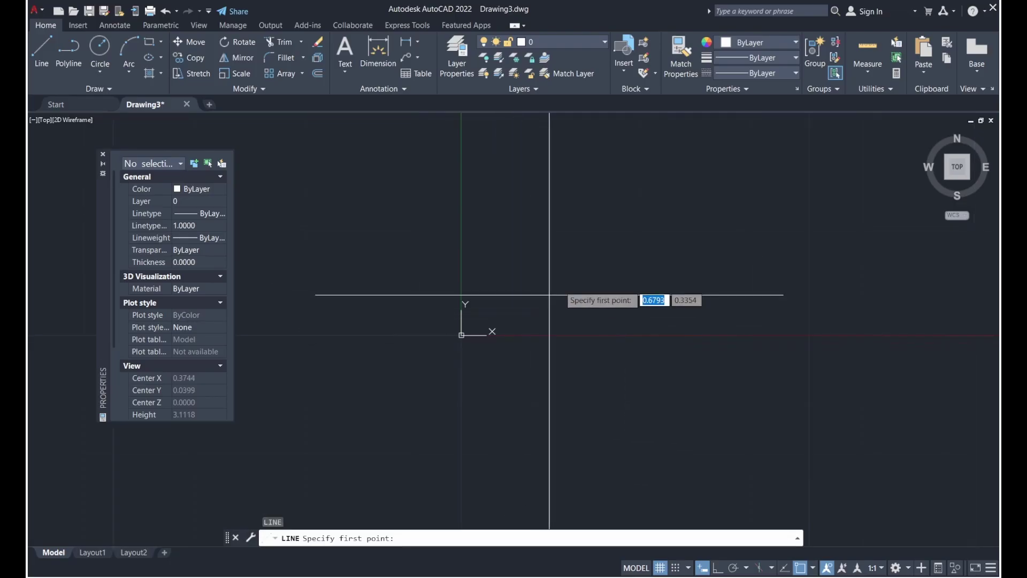
{"action": "scroll", "coordinate": [573, 235], "scroll_direction": "up", "scroll_amount": 2}
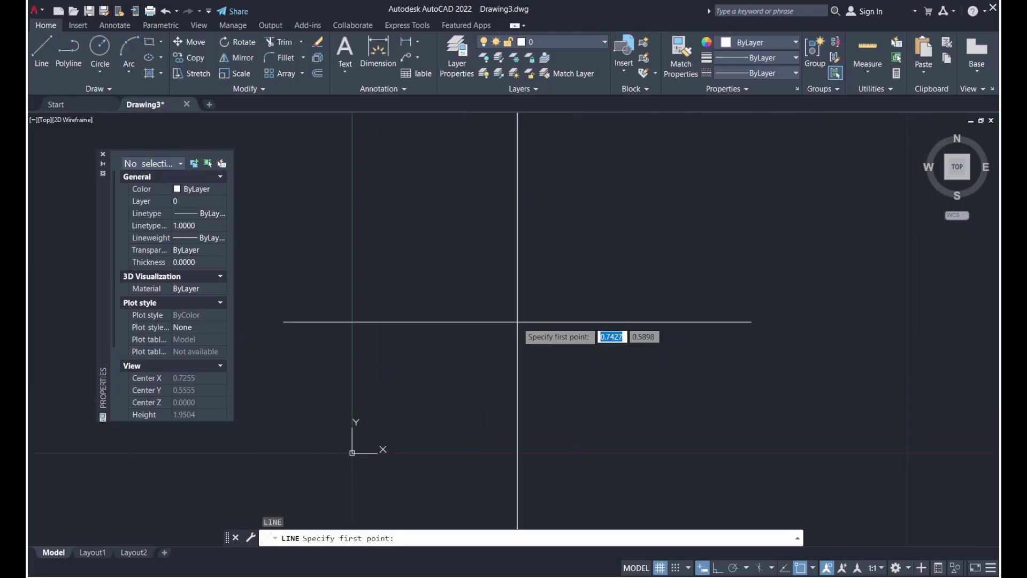
{"action": "key", "text": "Escape"}
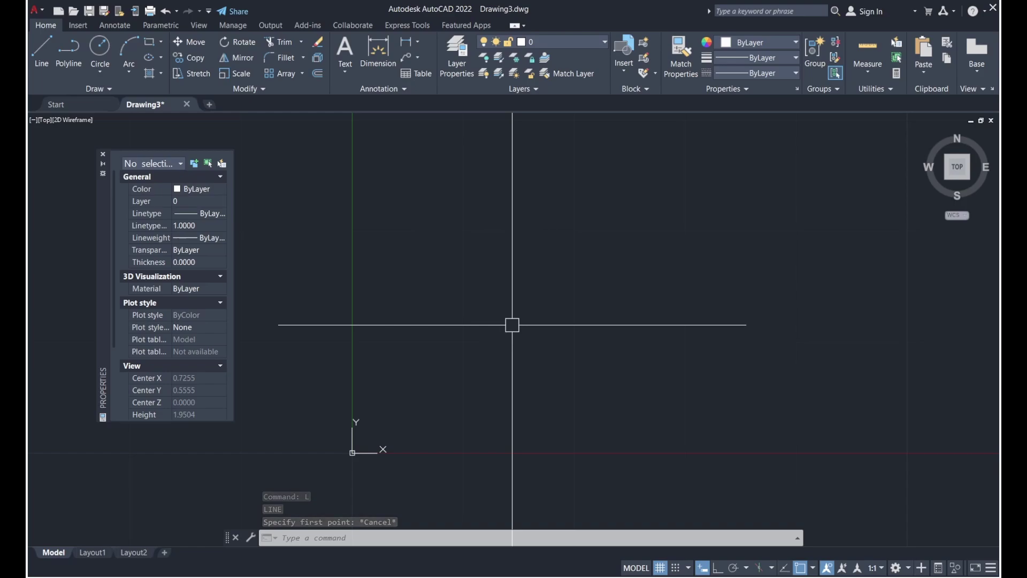
Step: Draw a zigzag of six connected line segments with the Line command, running rightward from the origin area, and end the chain
{"action": "key", "text": "Return"}
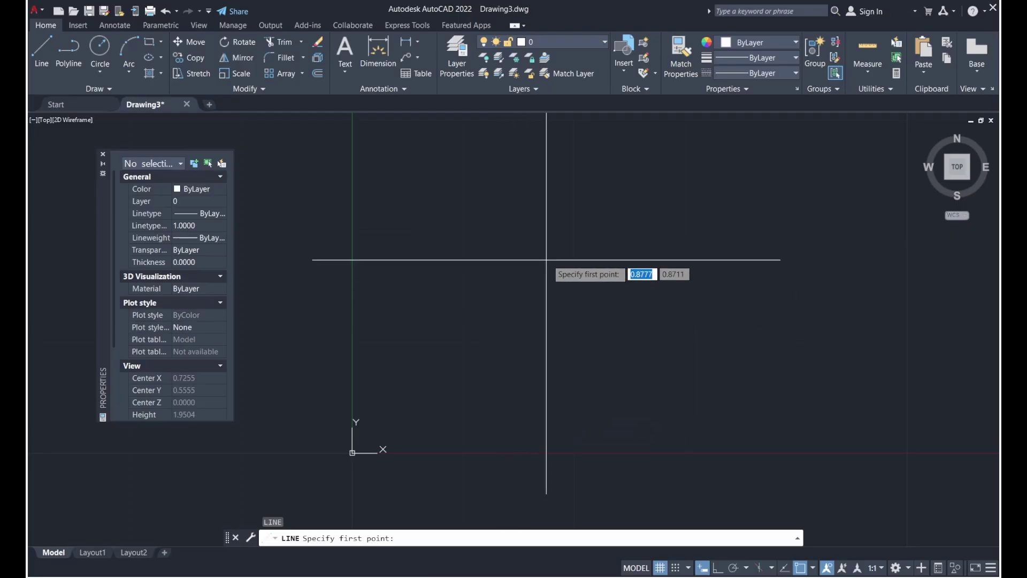
{"action": "middle_click_drag", "start_coordinate": [545, 257], "coordinate": [440, 303]}
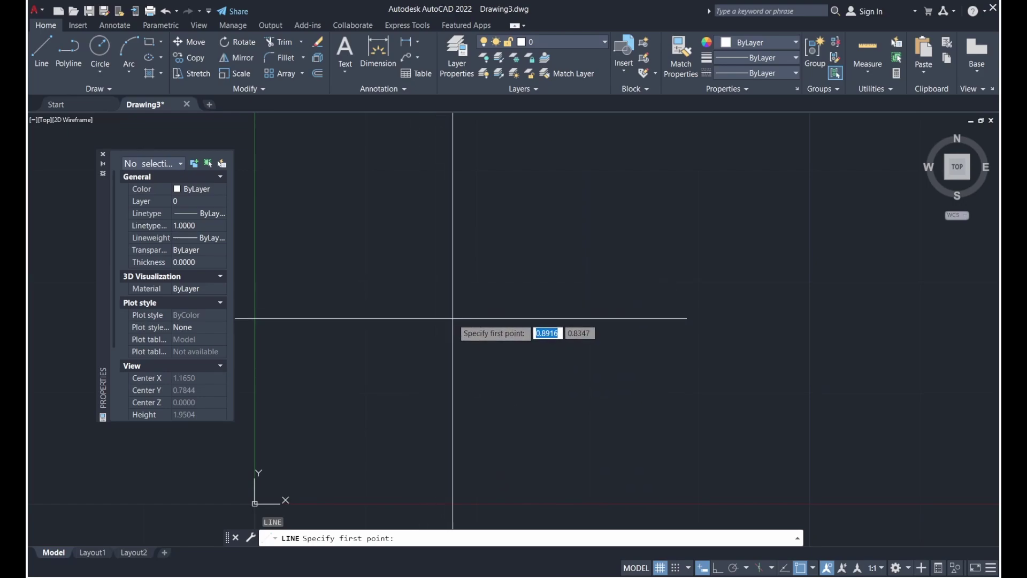
{"action": "left_click", "coordinate": [453, 318]}
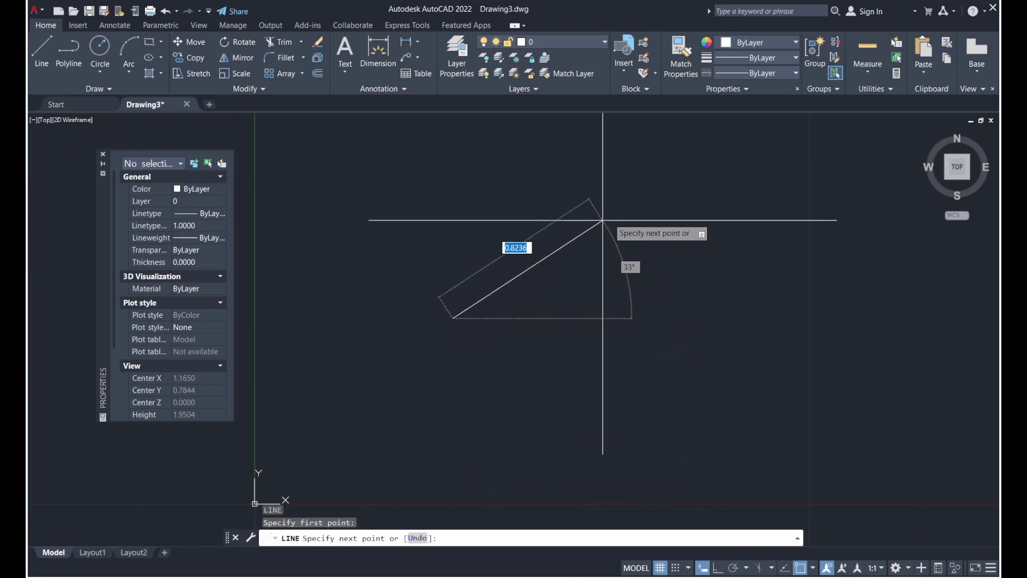
{"action": "mouse_move", "coordinate": [629, 213]}
{"action": "middle_mouse_down"}
{"action": "mouse_move", "coordinate": [635, 222]}
{"action": "mouse_move", "coordinate": [546, 272]}
{"action": "middle_mouse_up"}
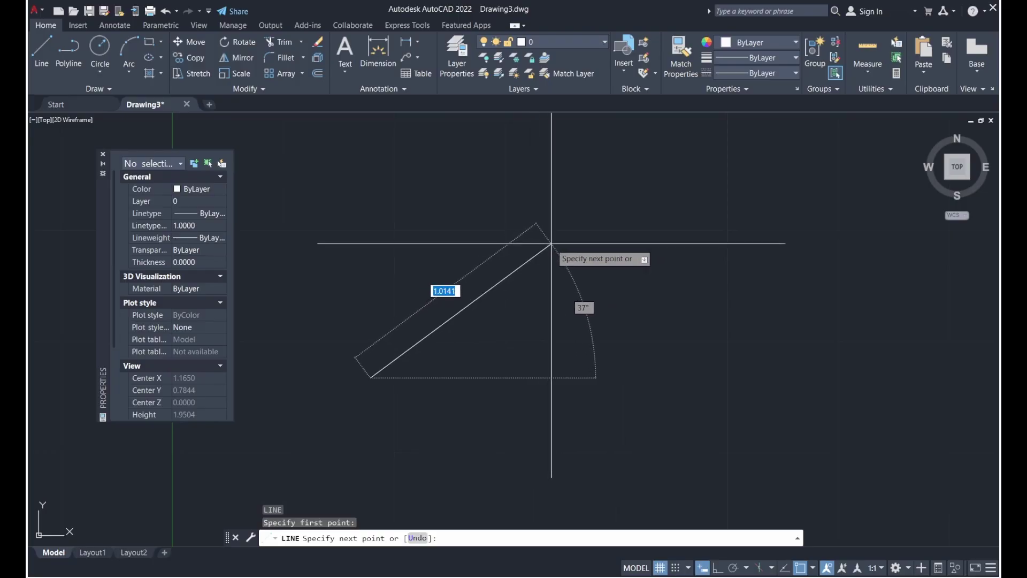
{"action": "left_click", "coordinate": [551, 243]}
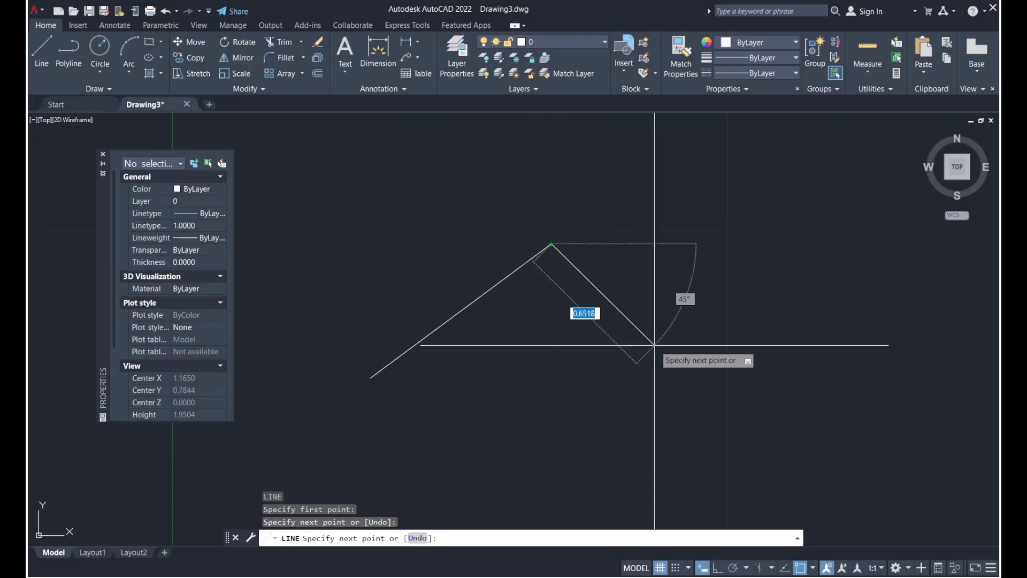
{"action": "middle_click_drag", "start_coordinate": [657, 346], "coordinate": [577, 361]}
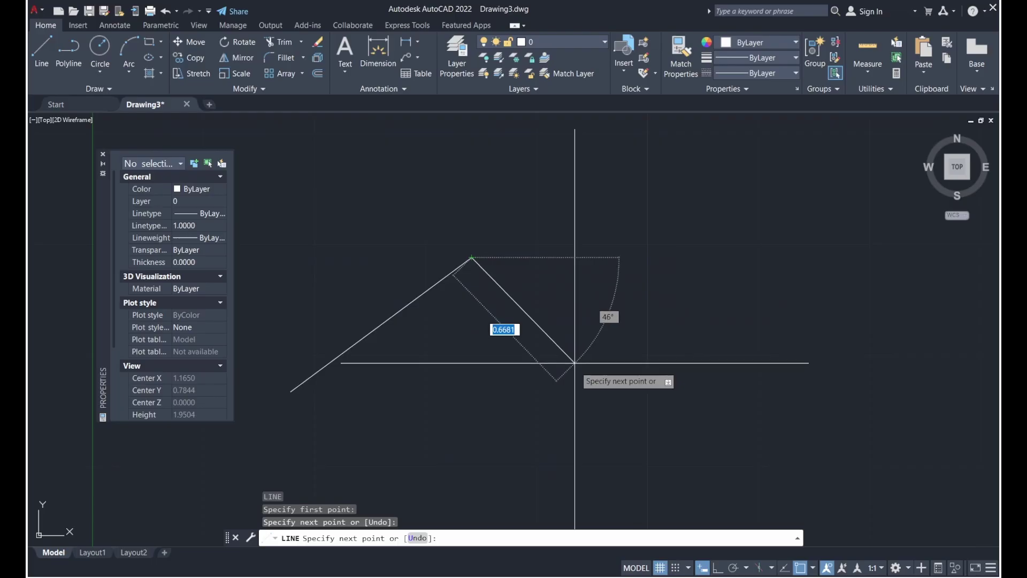
{"action": "left_click", "coordinate": [597, 386]}
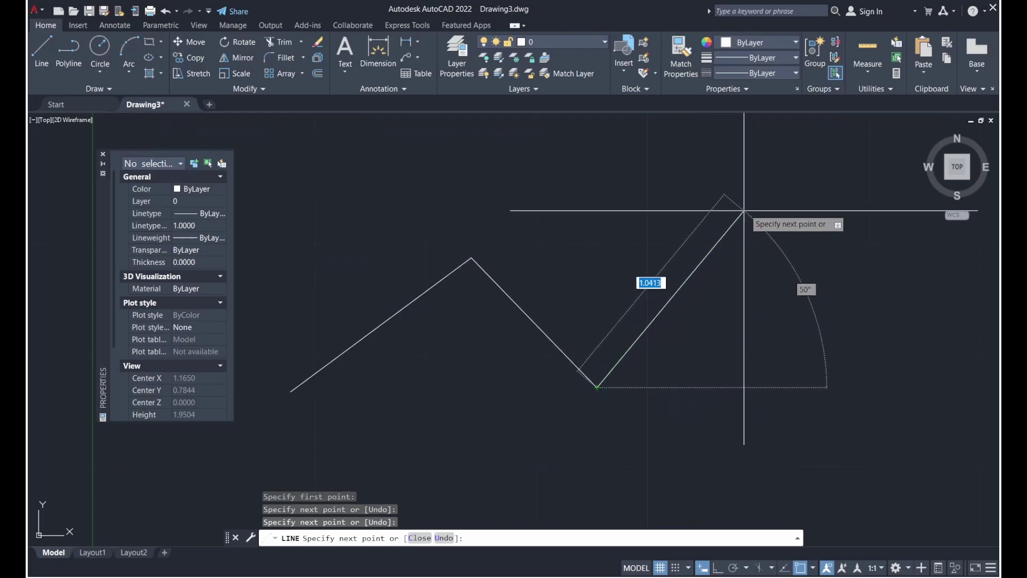
{"action": "left_click", "coordinate": [752, 185]}
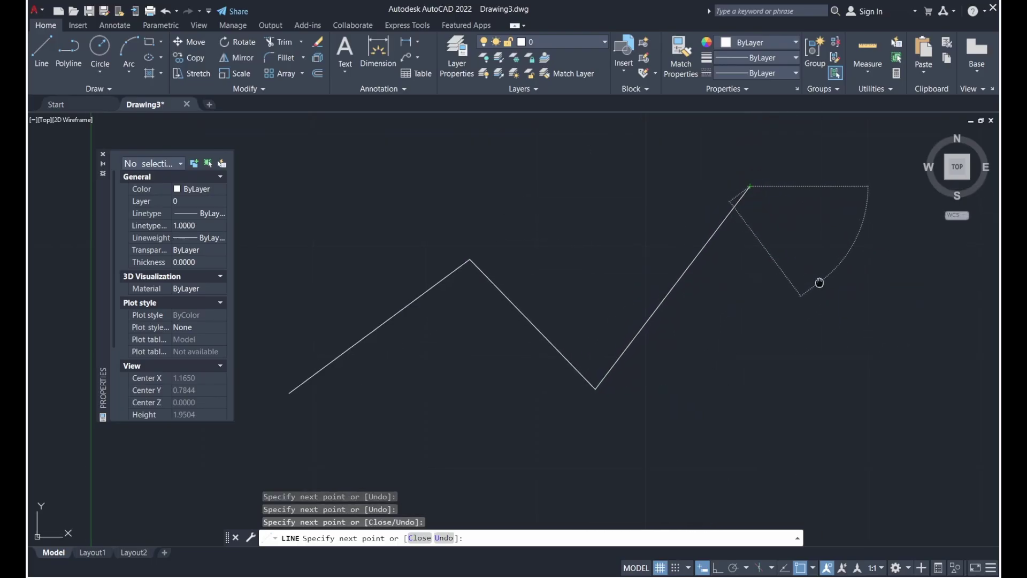
{"action": "middle_click_drag", "start_coordinate": [832, 281], "coordinate": [743, 291]}
{"action": "left_click", "coordinate": [794, 355]}
{"action": "middle_click_drag", "start_coordinate": [849, 276], "coordinate": [733, 272]}
{"action": "left_click", "coordinate": [760, 264]}
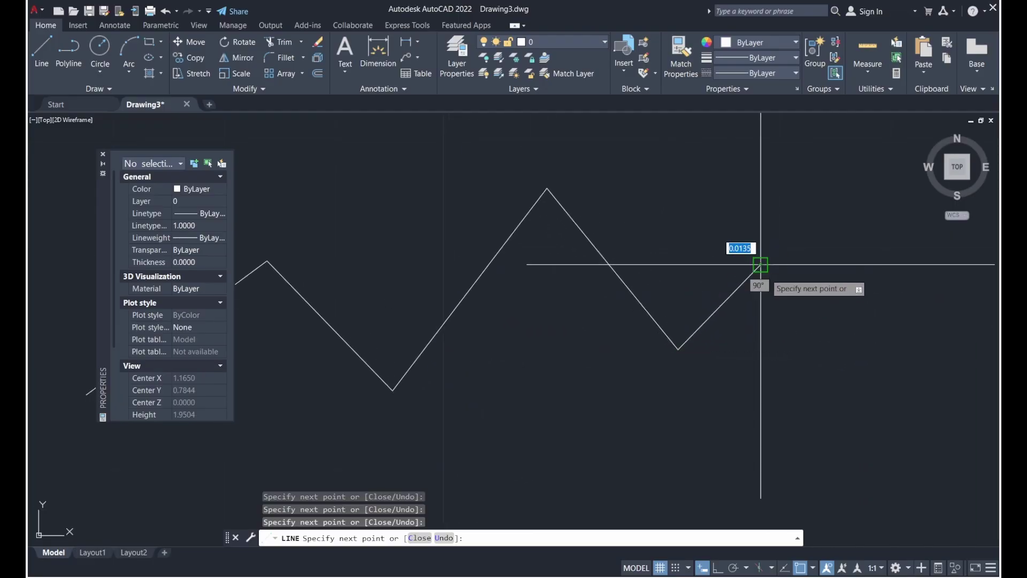
{"action": "left_click", "coordinate": [886, 406]}
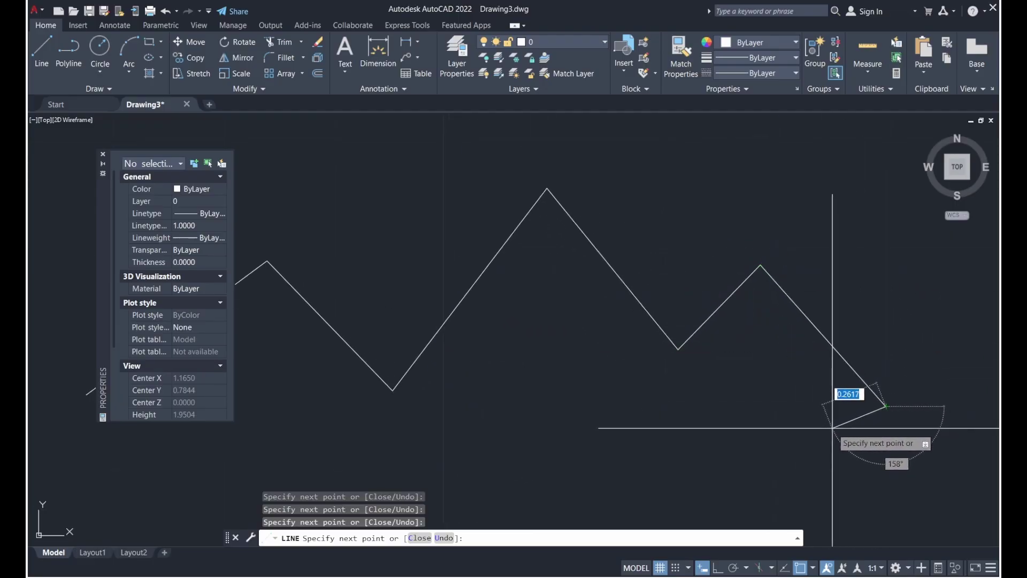
{"action": "key", "text": "Escape"}
Step: Select the last two segments of the zigzag individually, then clear the selection
{"action": "scroll", "coordinate": [830, 418], "scroll_direction": "down", "scroll_amount": 2}
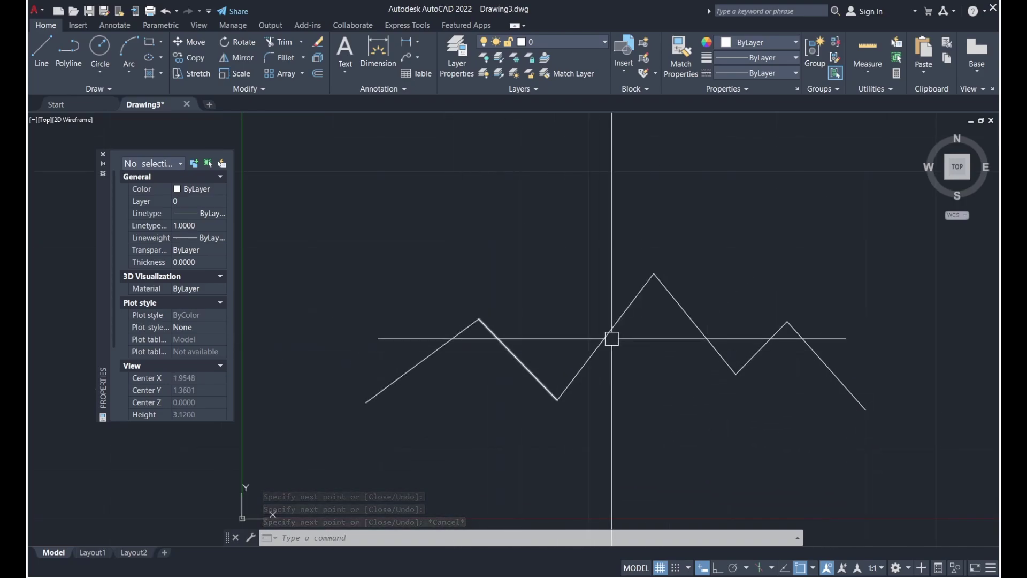
{"action": "left_click", "coordinate": [760, 349]}
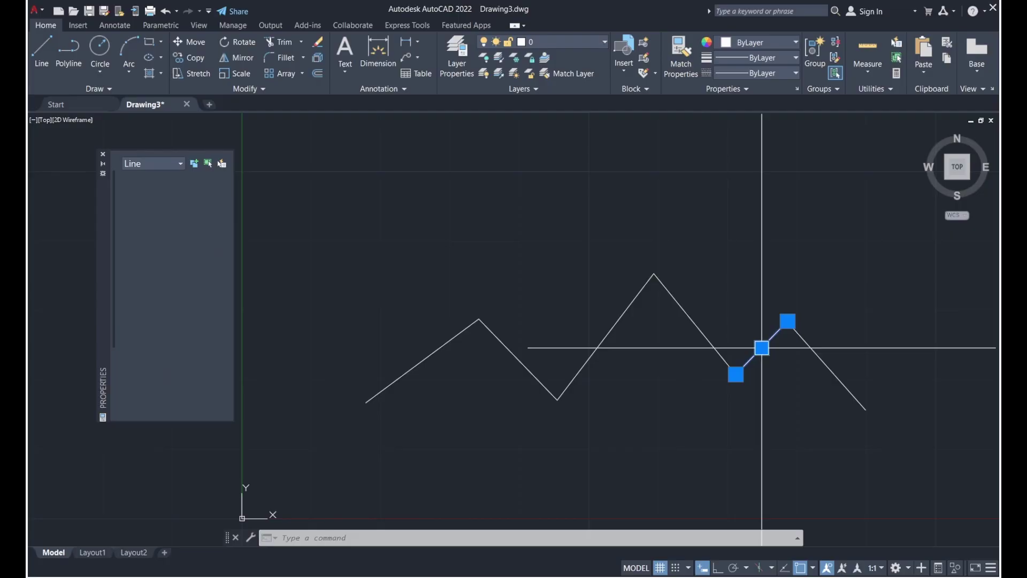
{"action": "left_click", "coordinate": [815, 360]}
{"action": "left_click", "coordinate": [692, 338]}
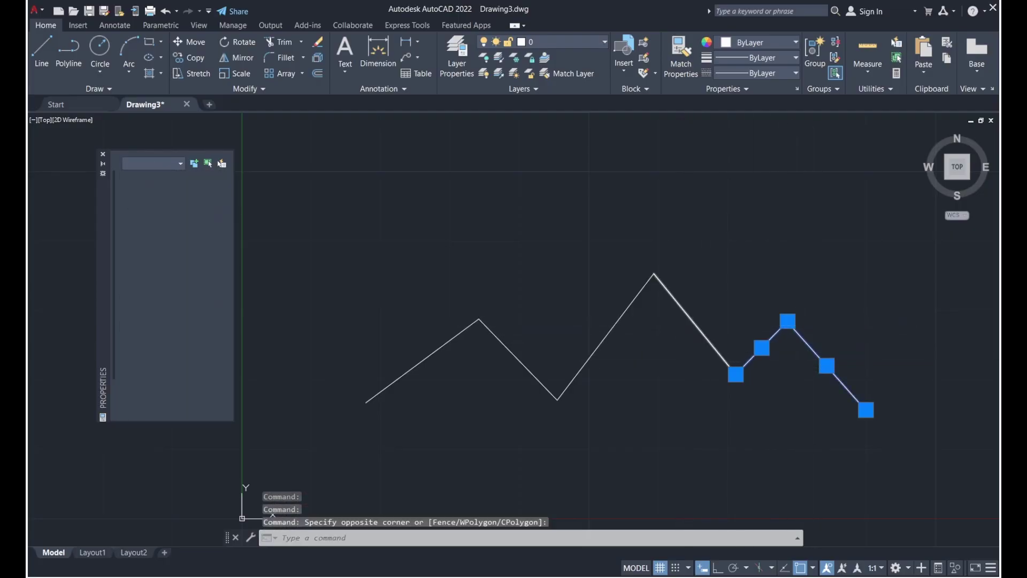
{"action": "key", "text": "Escape"}
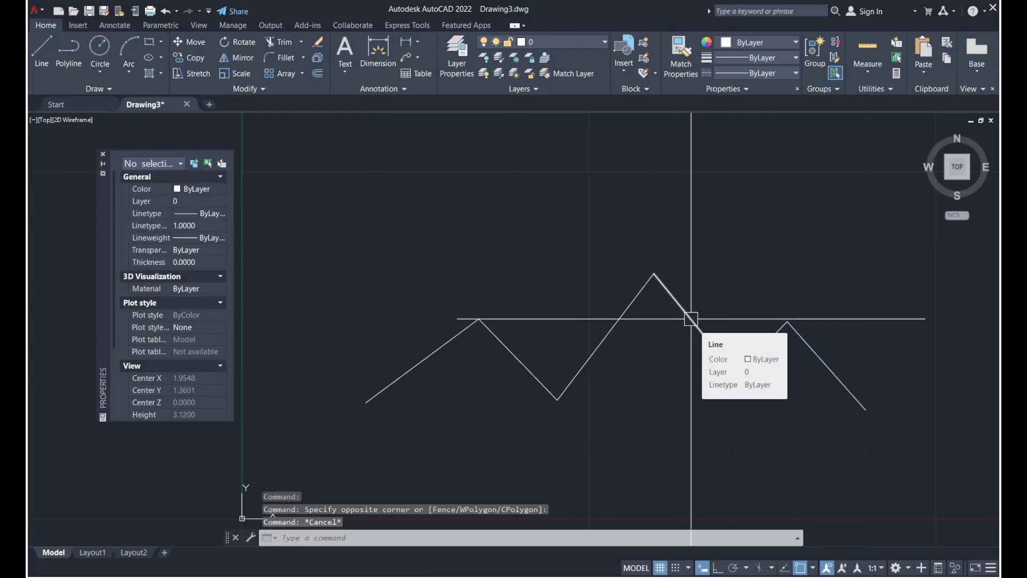
Step: Select the segment descending from the zigzag's highest peak, examine its grips and geometry properties, then deselect it
{"action": "left_click", "coordinate": [690, 319]}
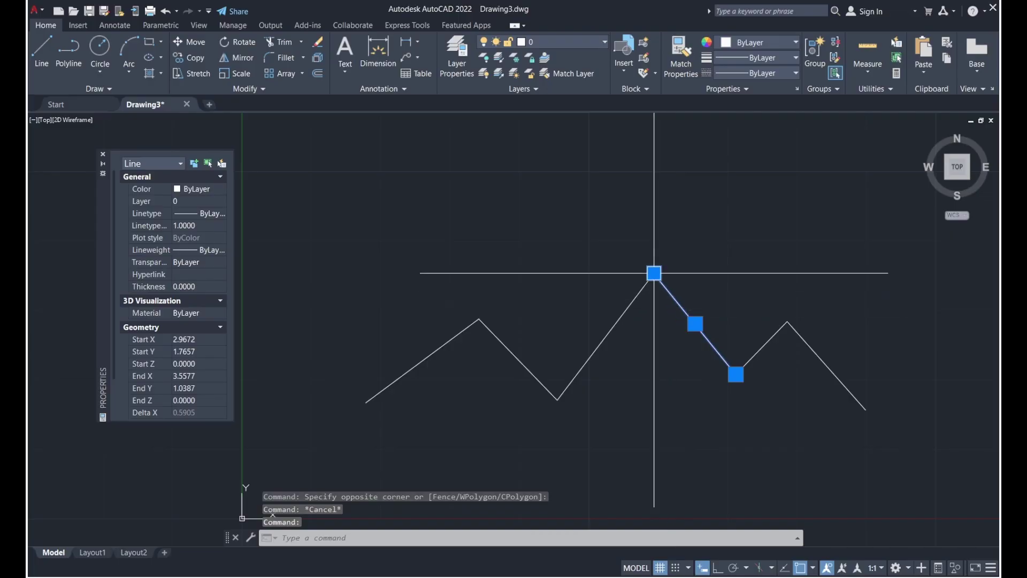
{"action": "scroll", "coordinate": [710, 293], "scroll_direction": "up", "scroll_amount": 2}
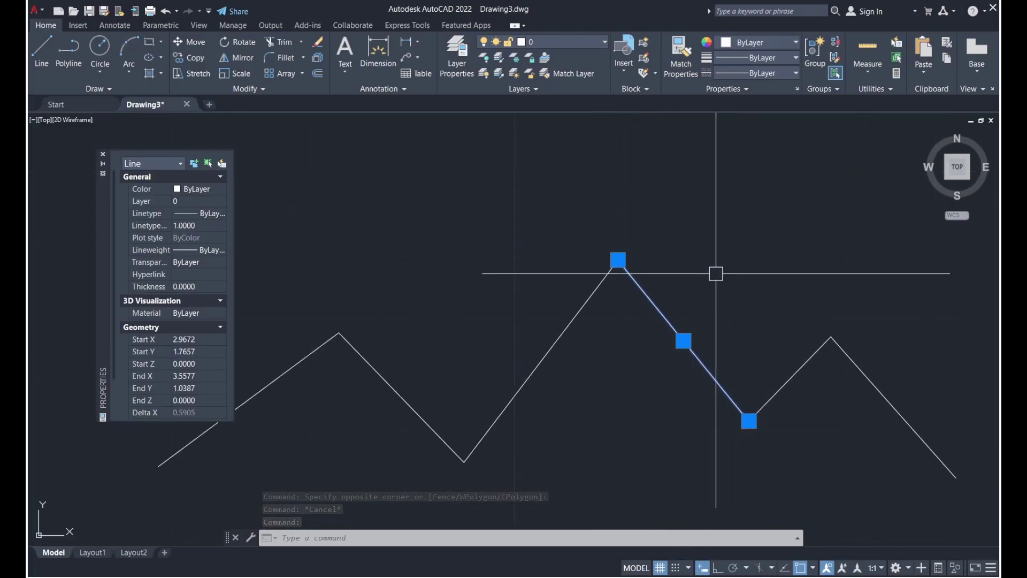
{"action": "scroll", "coordinate": [717, 277], "scroll_direction": "down", "scroll_amount": 2}
{"action": "key", "text": "Escape"}
Step: Pan the drawing and zoom in and out around the zigzag's highest peak, then select and deselect the segment descending from it
{"action": "scroll", "coordinate": [610, 358], "scroll_direction": "down", "scroll_amount": 2}
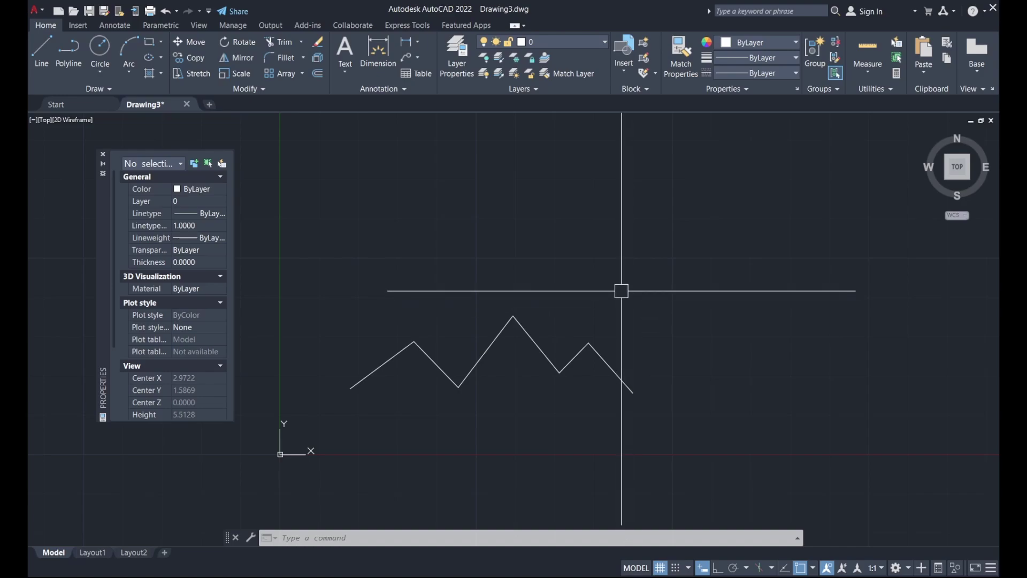
{"action": "mouse_move", "coordinate": [621, 290]}
{"action": "middle_mouse_down"}
{"action": "mouse_move", "coordinate": [652, 351]}
{"action": "mouse_move", "coordinate": [642, 183]}
{"action": "mouse_move", "coordinate": [647, 272]}
{"action": "middle_mouse_up"}
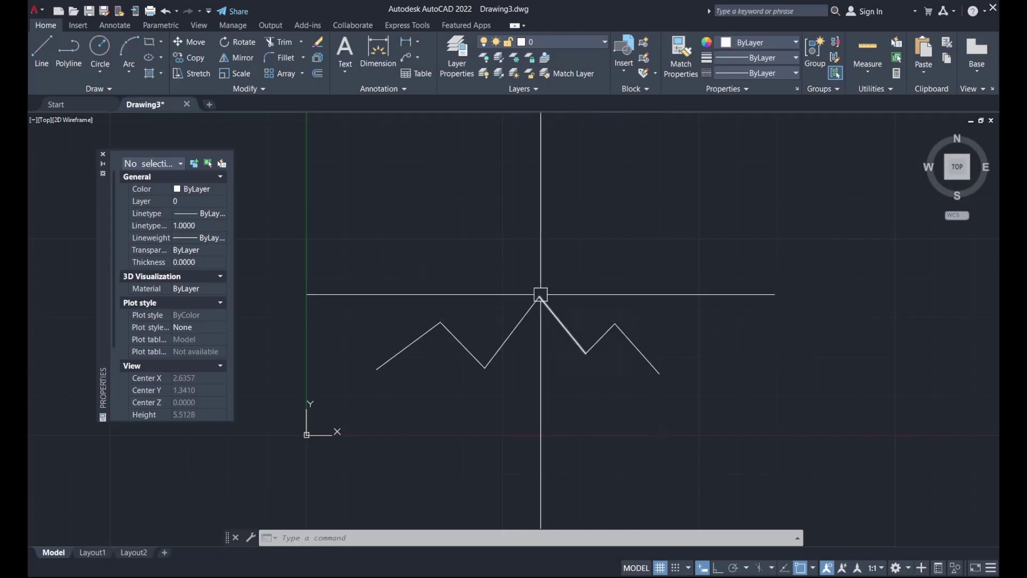
{"action": "mouse_move", "coordinate": [540, 296]}
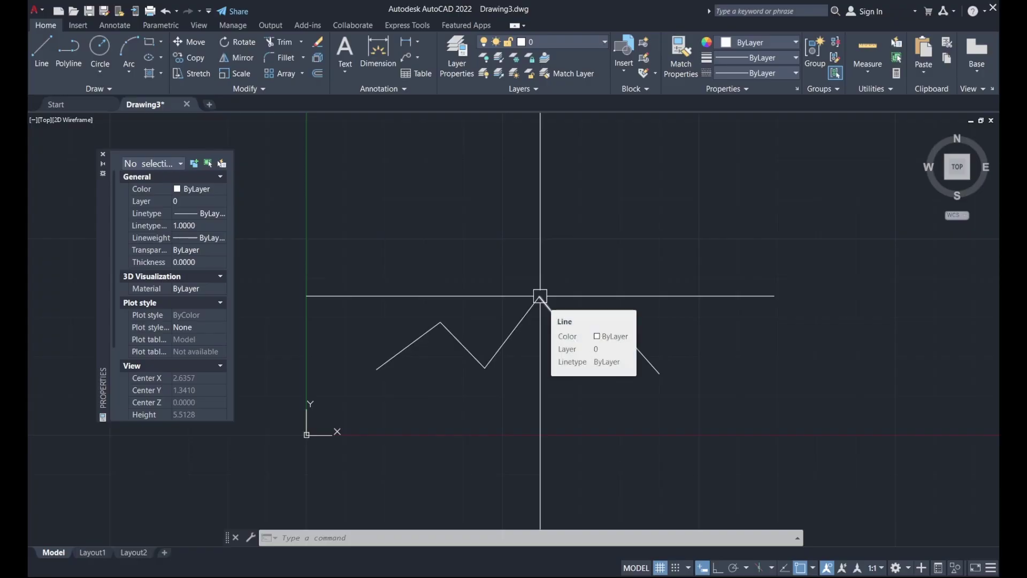
{"action": "scroll", "coordinate": [540, 296], "scroll_direction": "up", "scroll_amount": 8}
{"action": "scroll", "coordinate": [531, 293], "scroll_direction": "down", "scroll_amount": 2}
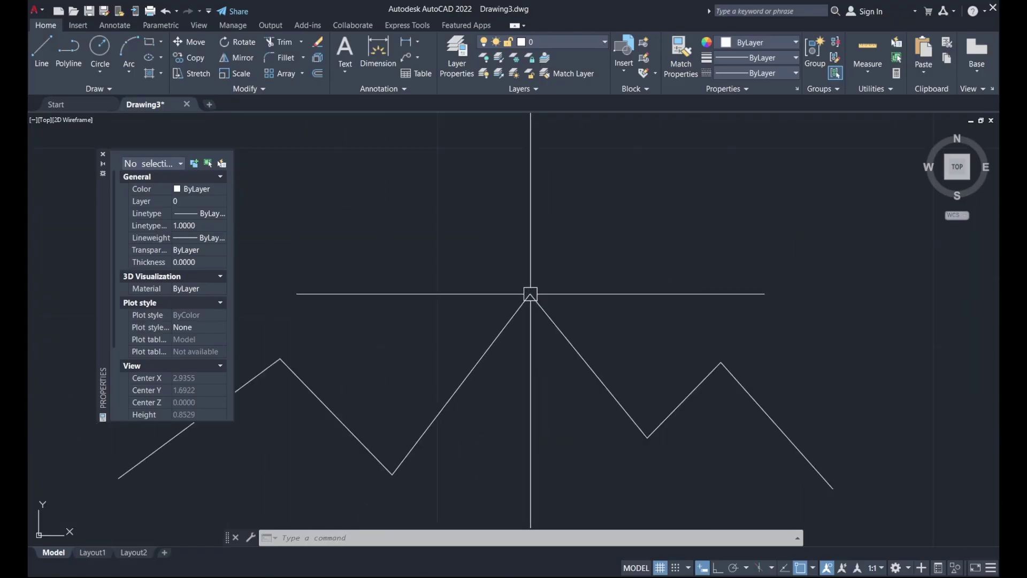
{"action": "scroll", "coordinate": [531, 293], "scroll_direction": "down", "scroll_amount": 6}
{"action": "scroll", "coordinate": [530, 294], "scroll_direction": "up", "scroll_amount": 7}
{"action": "scroll", "coordinate": [517, 292], "scroll_direction": "down", "scroll_amount": 6}
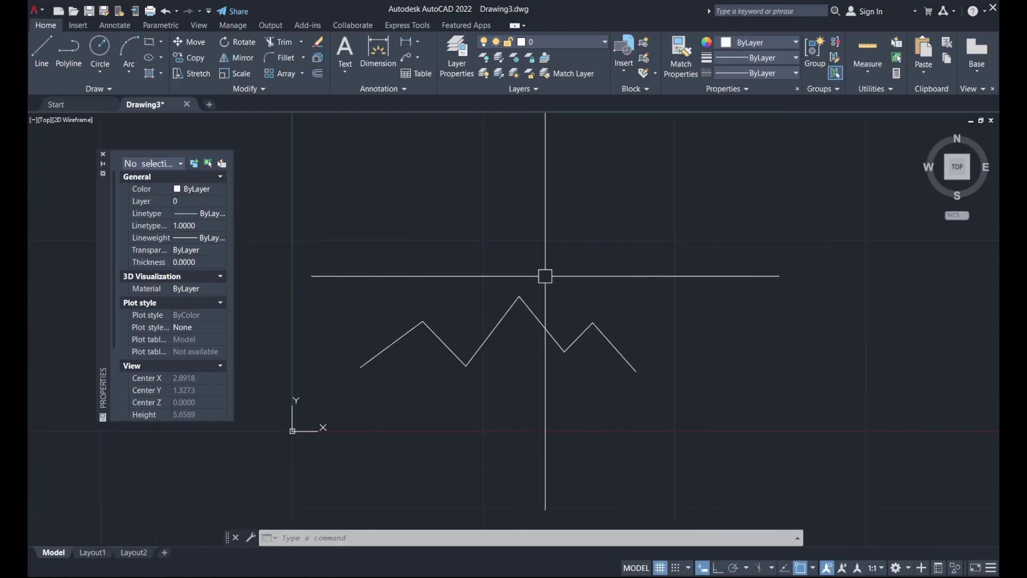
{"action": "left_click", "coordinate": [535, 315]}
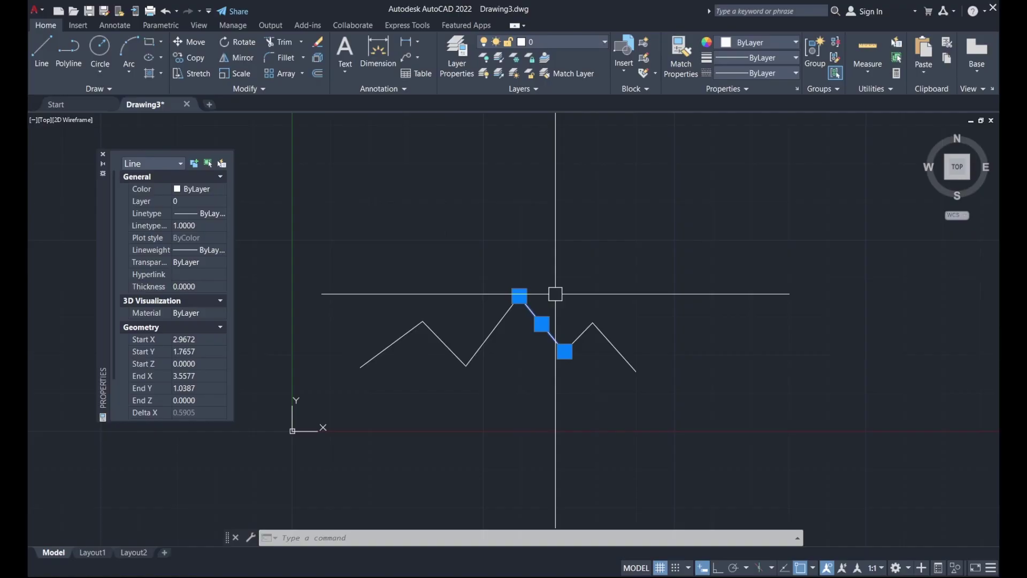
{"action": "key", "text": "Escape"}
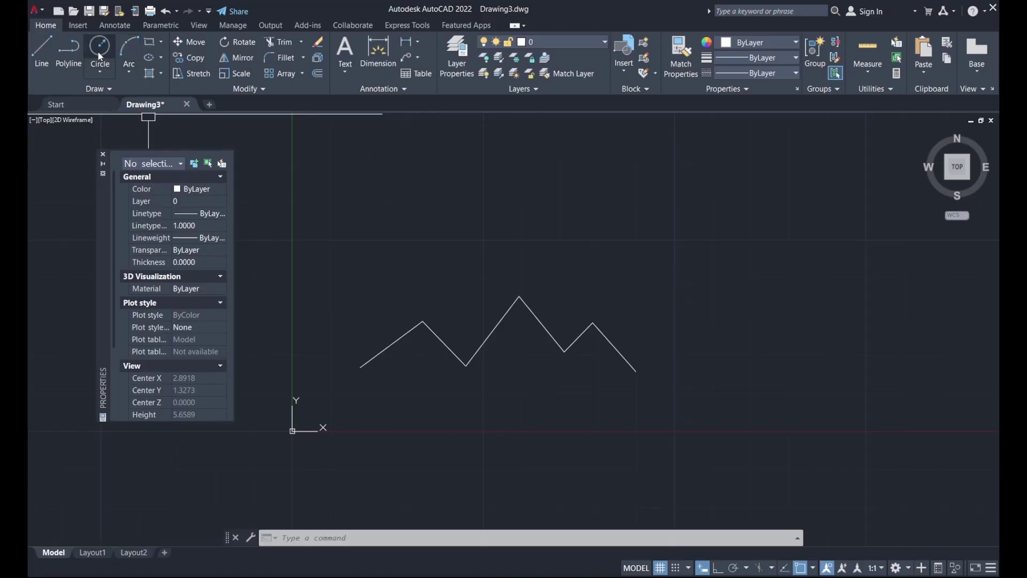
Step: Draw a horizontal rectangle to the right of the zigzag, then select it to inspect its polyline properties and deselect it
{"action": "left_click", "coordinate": [153, 44]}
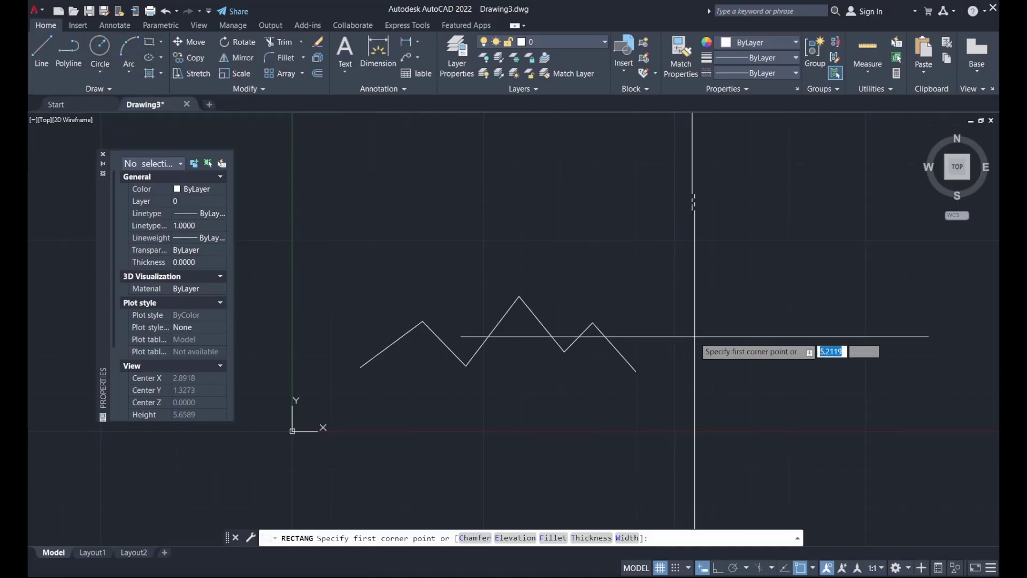
{"action": "left_click", "coordinate": [693, 298]}
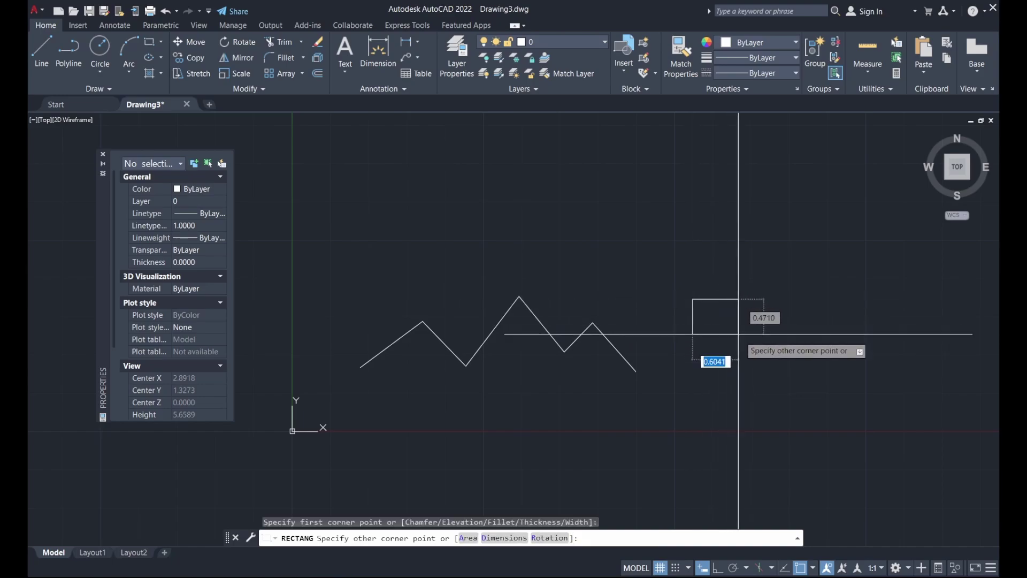
{"action": "left_click", "coordinate": [848, 382]}
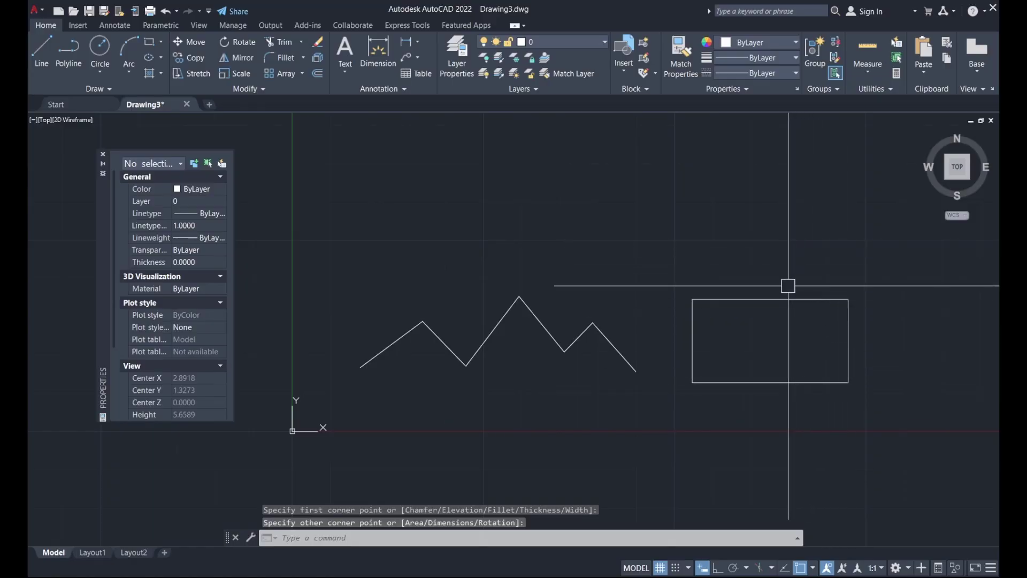
{"action": "middle_click_drag", "start_coordinate": [683, 250], "coordinate": [596, 243]}
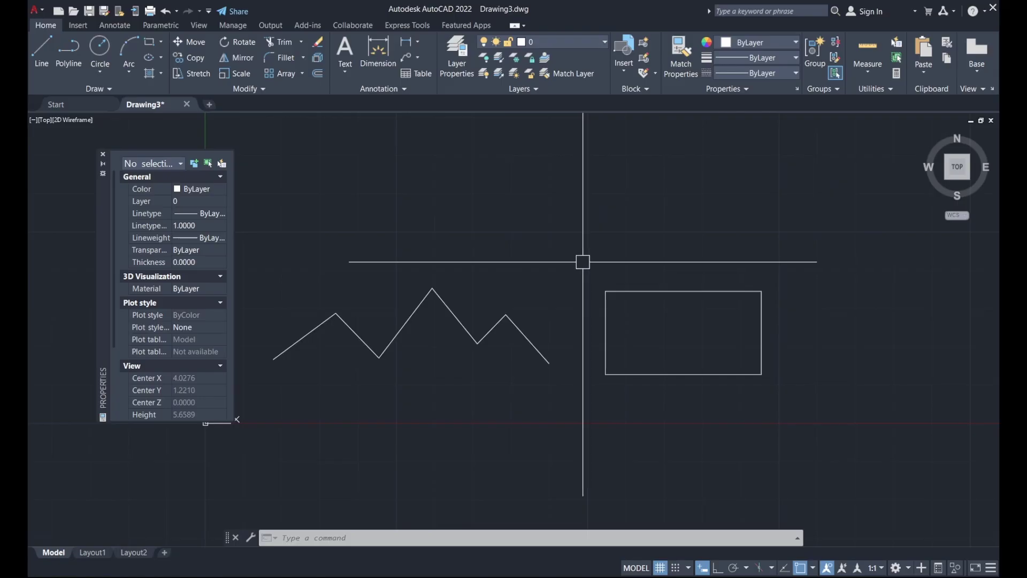
{"action": "left_click", "coordinate": [622, 291]}
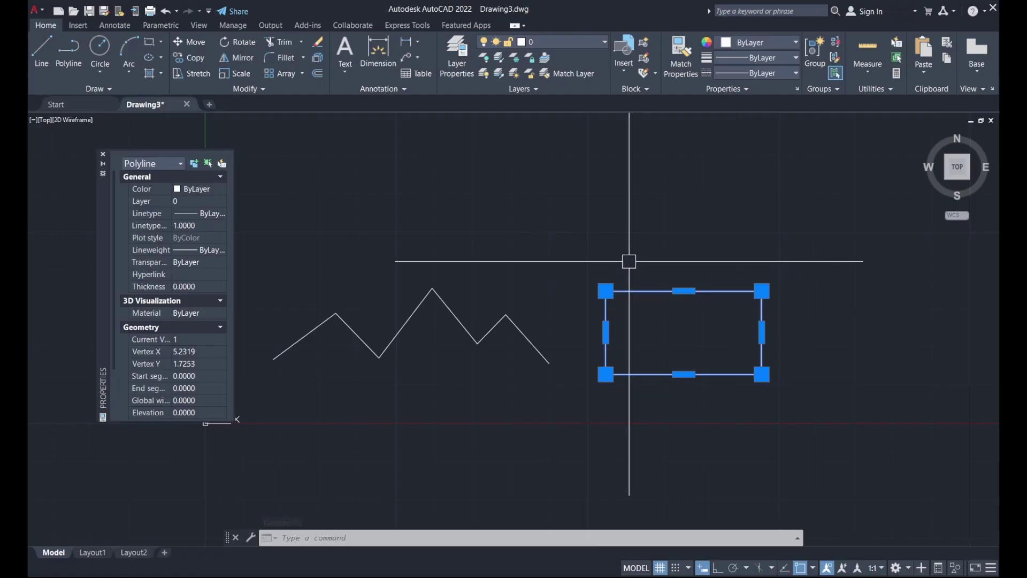
{"action": "key", "text": "Escape"}
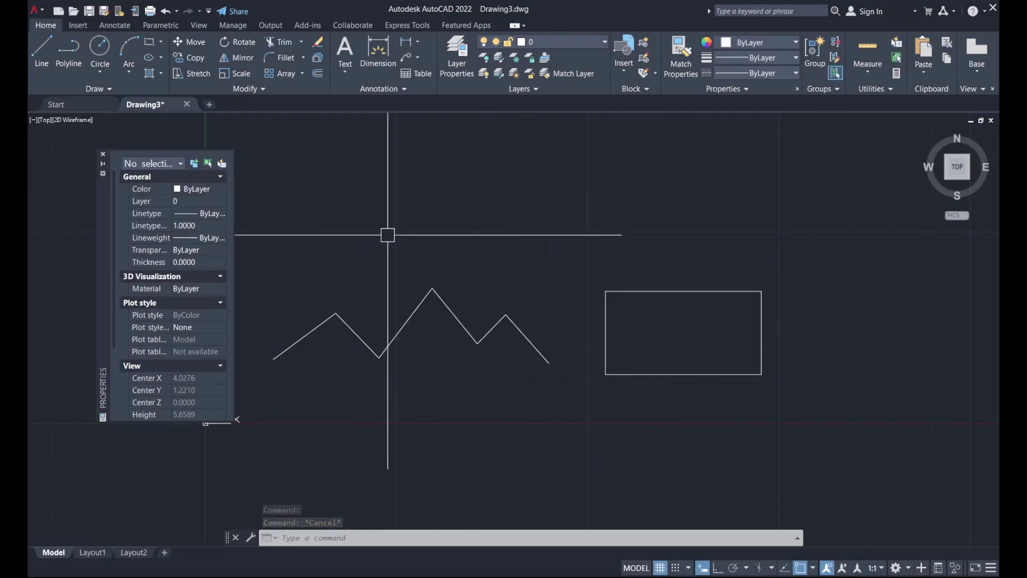
Step: Select the whole zigzag and the rectangle with a left-to-right window enclosing both, then clear the selection
{"action": "left_click", "coordinate": [252, 210]}
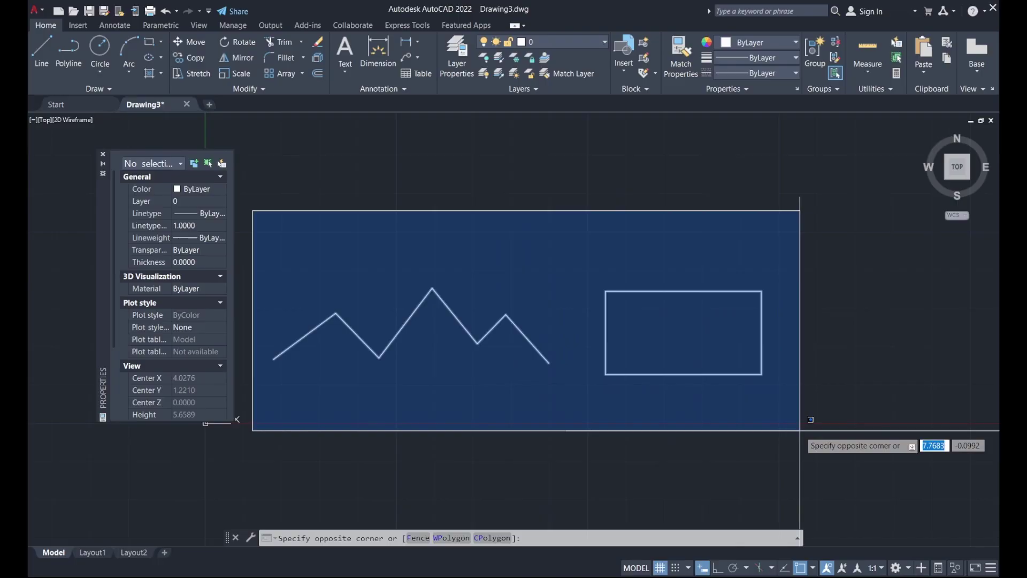
{"action": "left_click", "coordinate": [800, 430]}
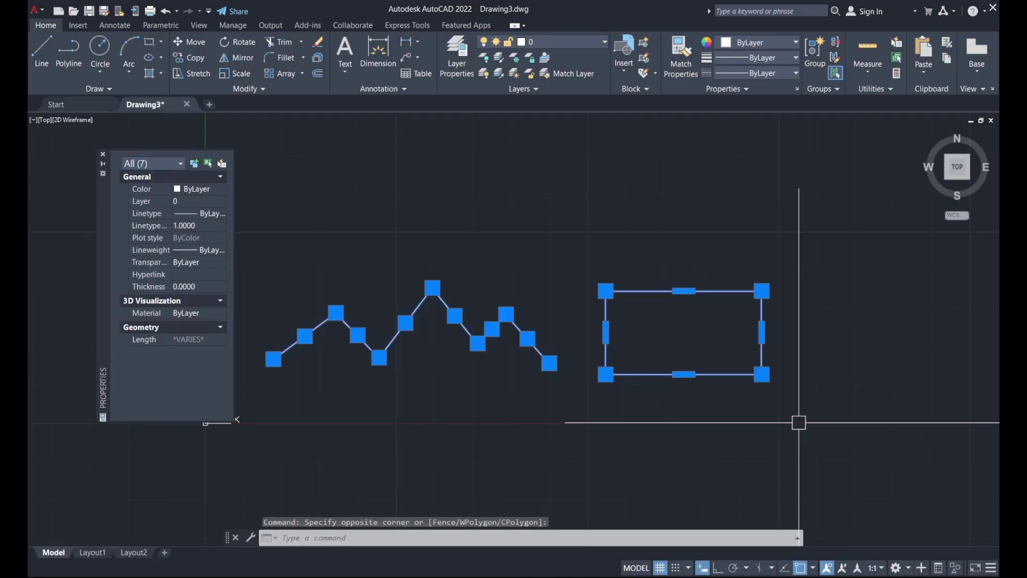
{"action": "key", "text": "Escape"}
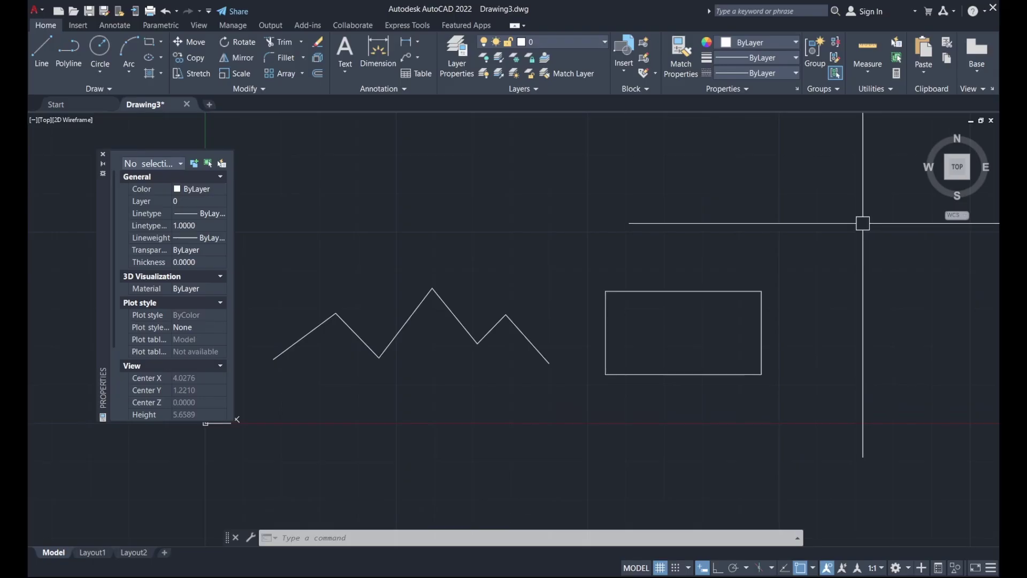
Step: Select the rectangle and all zigzag segments except the first with a right-to-left crossing window, then clear the selection
{"action": "left_click", "coordinate": [862, 223]}
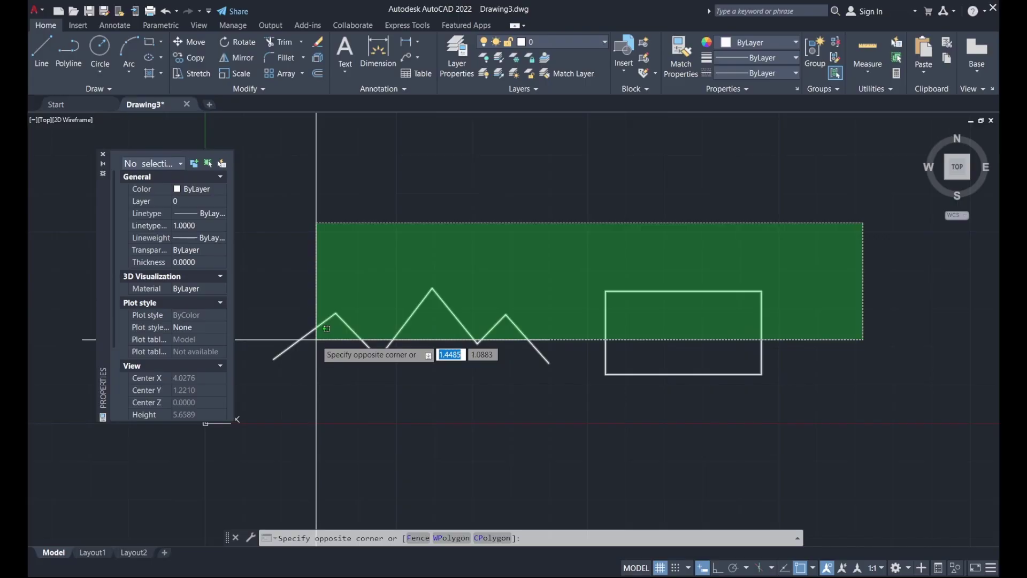
{"action": "left_click", "coordinate": [351, 340]}
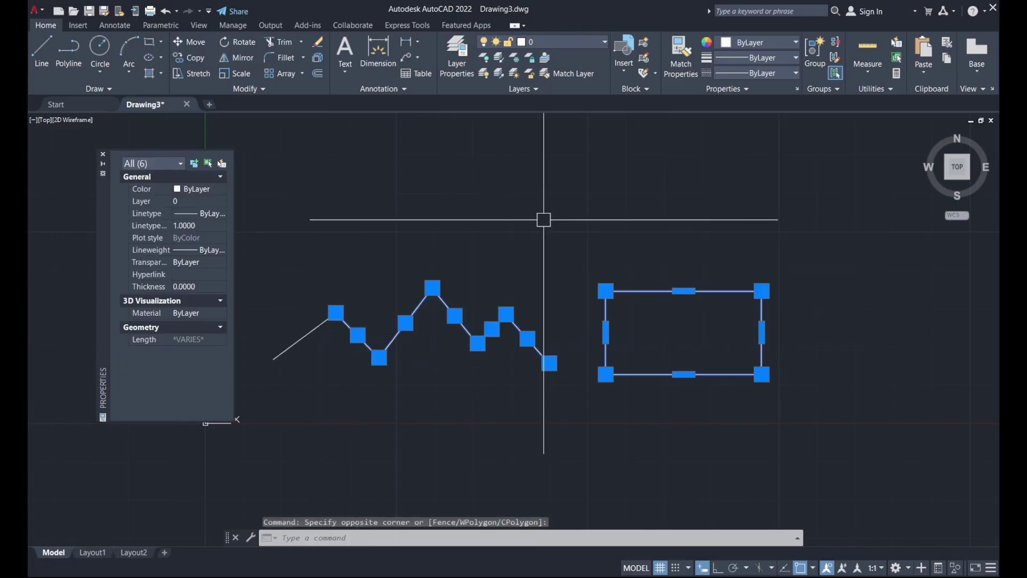
{"action": "key", "text": "Escape"}
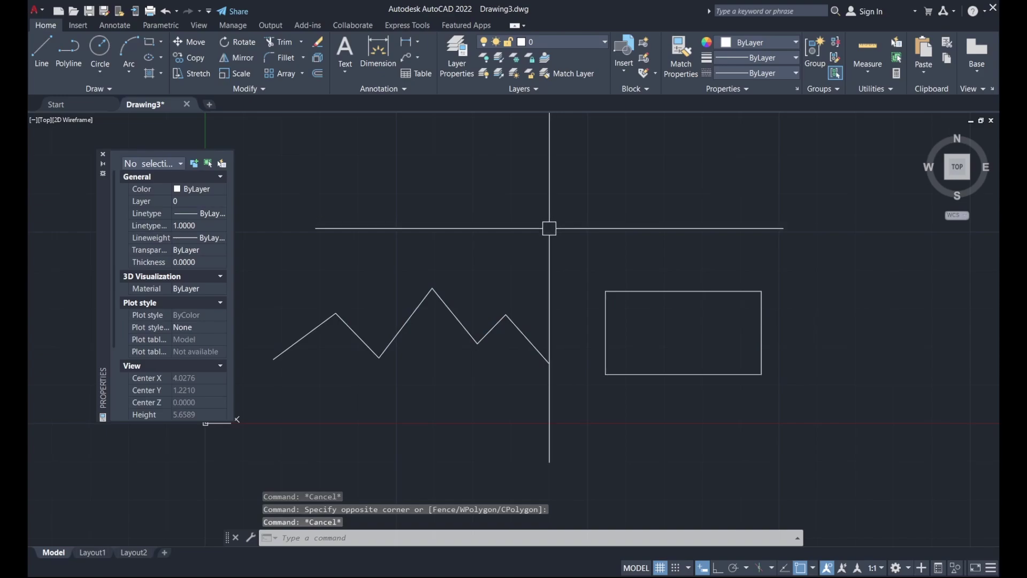
Step: Select the zigzag's first segment, the segment descending from its highest peak and the rectangle with a freehand window lasso, then clear the selection
{"action": "middle_click_drag", "start_coordinate": [530, 242], "coordinate": [570, 247]}
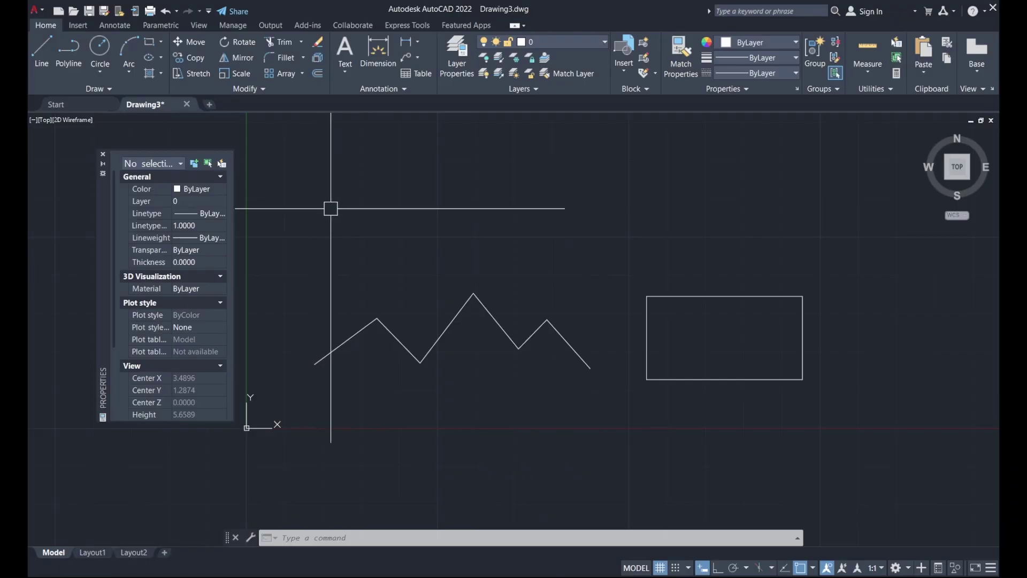
{"action": "mouse_move", "coordinate": [331, 208]}
{"action": "left_mouse_down"}
{"action": "mouse_move", "coordinate": [362, 225]}
{"action": "mouse_move", "coordinate": [396, 281]}
{"action": "mouse_move", "coordinate": [557, 277]}
{"action": "mouse_move", "coordinate": [603, 293]}
{"action": "mouse_move", "coordinate": [791, 269]}
{"action": "mouse_move", "coordinate": [829, 301]}
{"action": "mouse_move", "coordinate": [837, 360]}
{"action": "mouse_move", "coordinate": [814, 421]}
{"action": "mouse_move", "coordinate": [667, 431]}
{"action": "mouse_move", "coordinate": [624, 390]}
{"action": "mouse_move", "coordinate": [635, 360]}
{"action": "mouse_move", "coordinate": [626, 341]}
{"action": "mouse_move", "coordinate": [552, 308]}
{"action": "mouse_move", "coordinate": [524, 311]}
{"action": "mouse_move", "coordinate": [539, 339]}
{"action": "mouse_move", "coordinate": [532, 375]}
{"action": "mouse_move", "coordinate": [411, 315]}
{"action": "mouse_move", "coordinate": [326, 374]}
{"action": "mouse_move", "coordinate": [289, 361]}
{"action": "mouse_move", "coordinate": [327, 292]}
{"action": "left_mouse_up"}
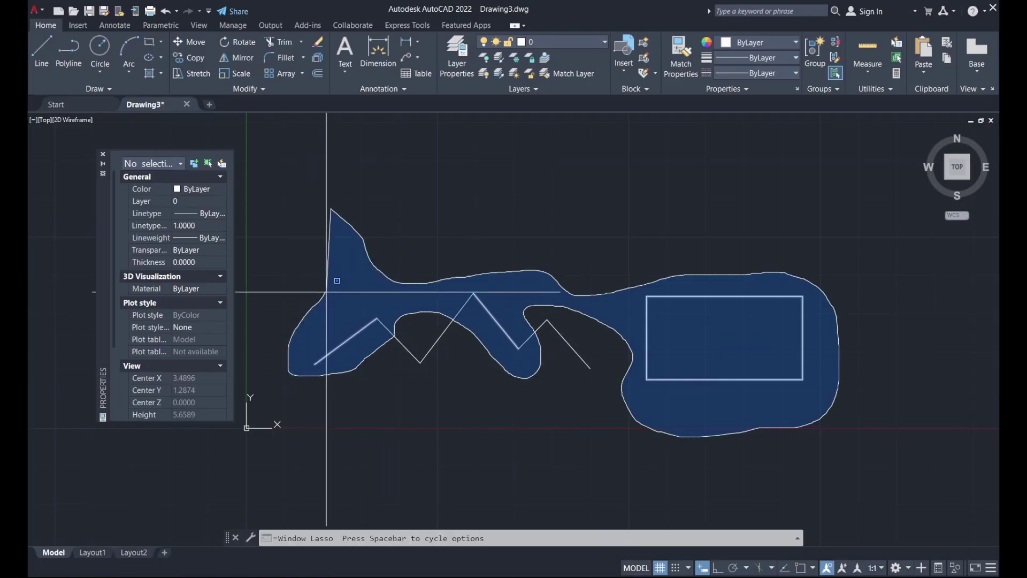
{"action": "left_click_drag", "start_coordinate": [326, 292], "coordinate": [326, 292]}
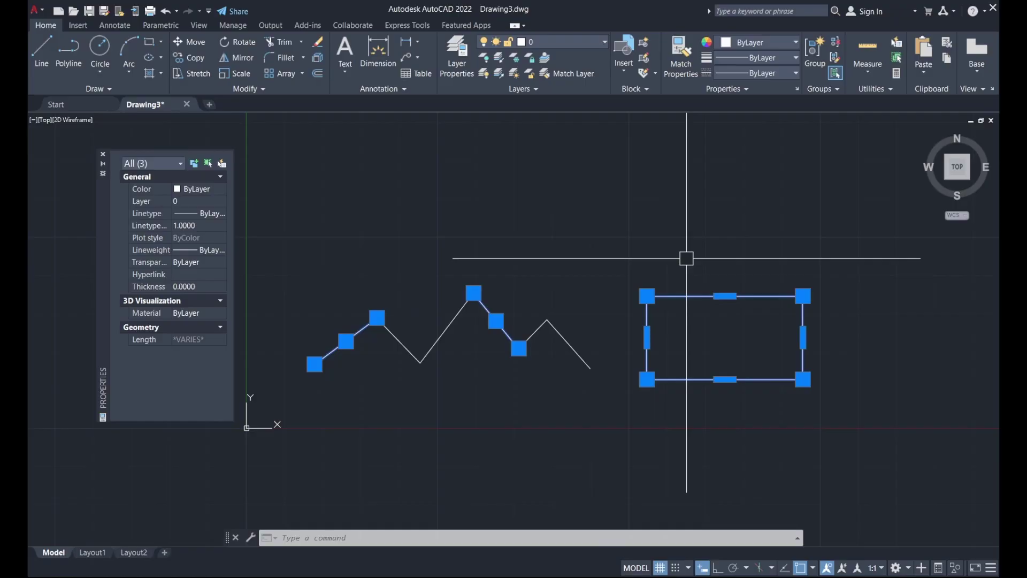
{"action": "key", "text": "Escape"}
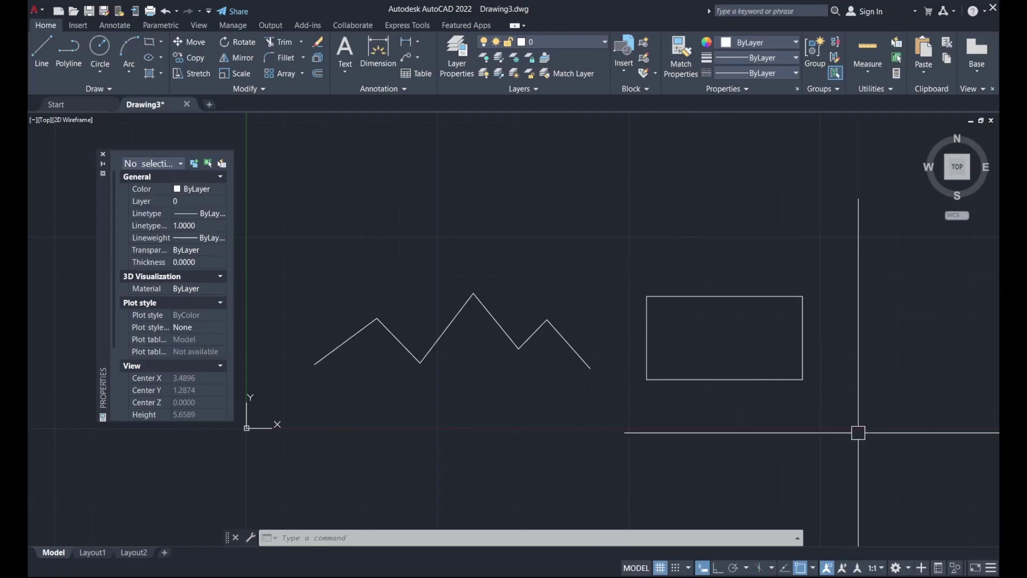
Step: Select the whole zigzag and the rectangle with a right-to-left crossing window and erase them
{"action": "left_click", "coordinate": [852, 417]}
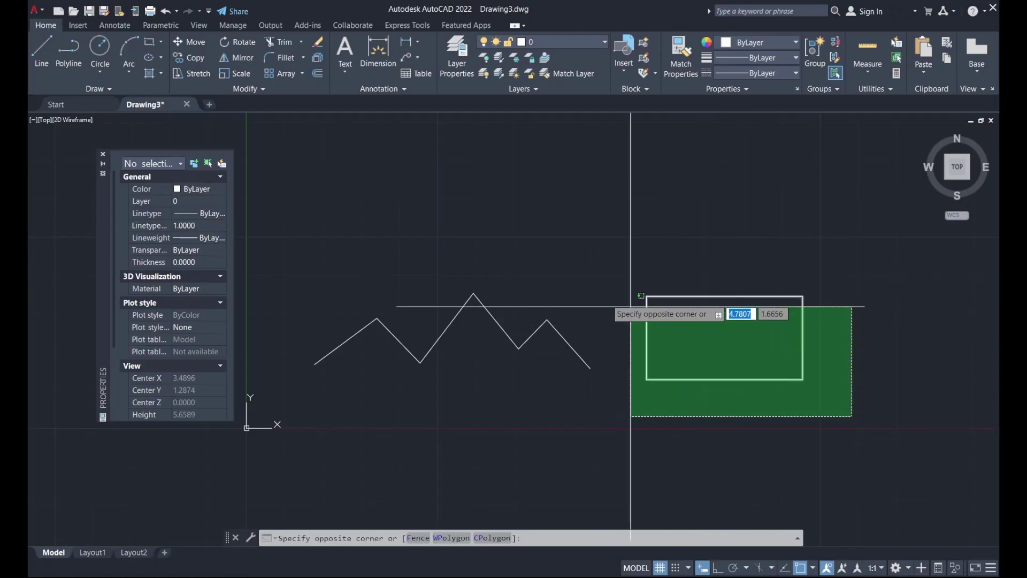
{"action": "left_click", "coordinate": [328, 259]}
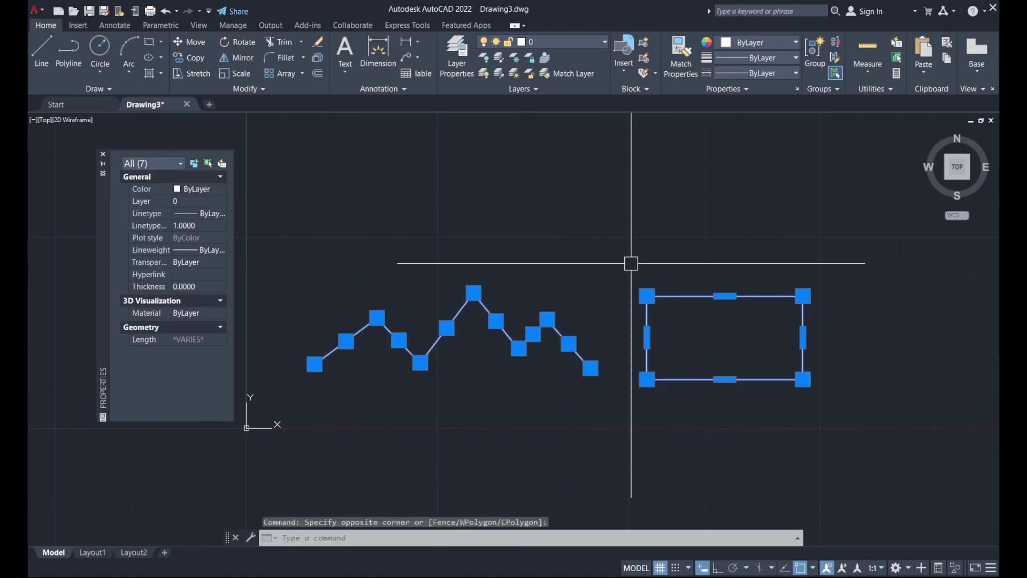
{"action": "key", "text": "Delete"}
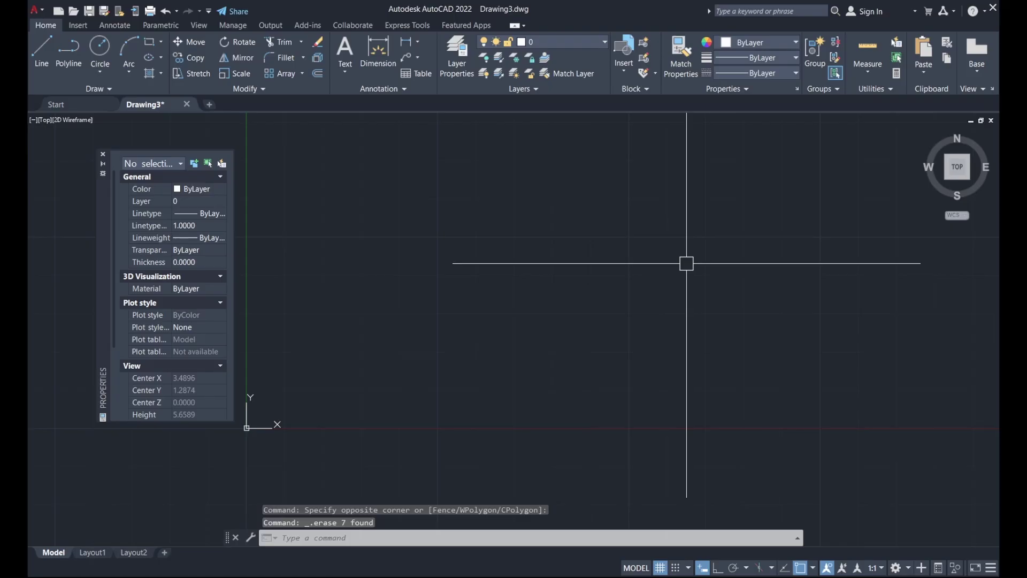
Step: Open the drawing units settings and set the length type to Decimal, precision to 0 and insertion scale to Millimeters
{"action": "type", "text": "UN"}
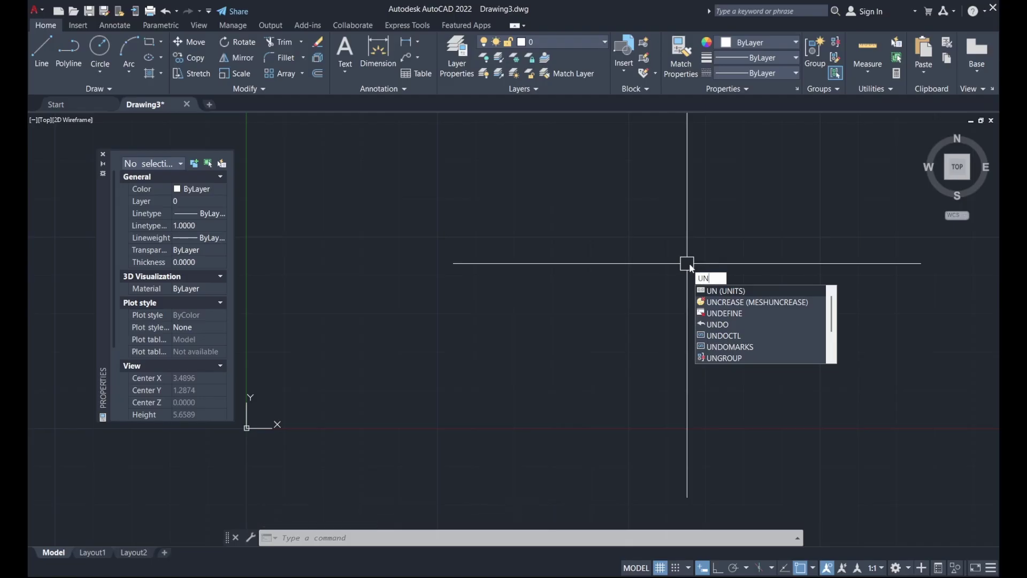
{"action": "key", "text": "Return"}
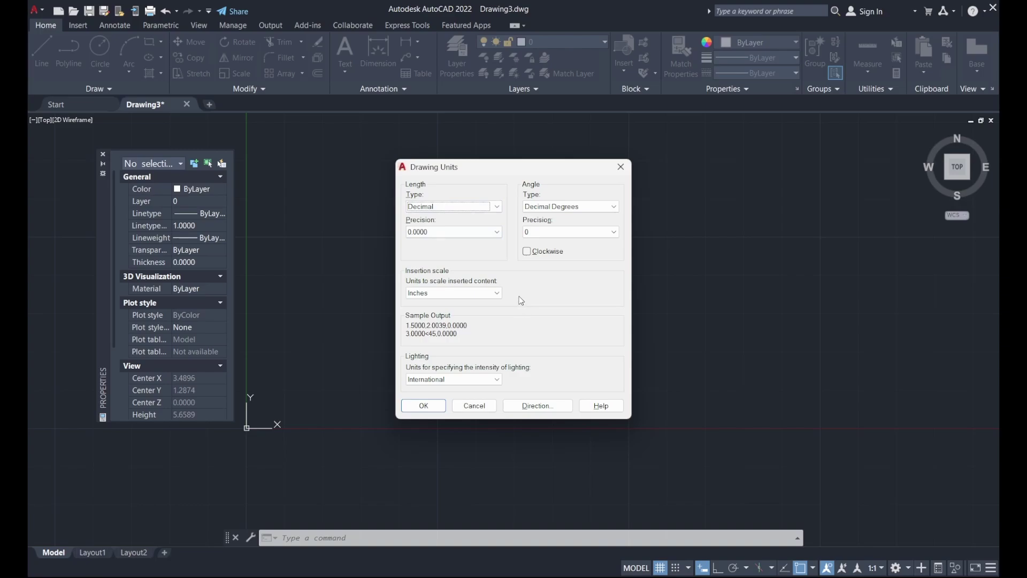
{"action": "left_click", "coordinate": [493, 208]}
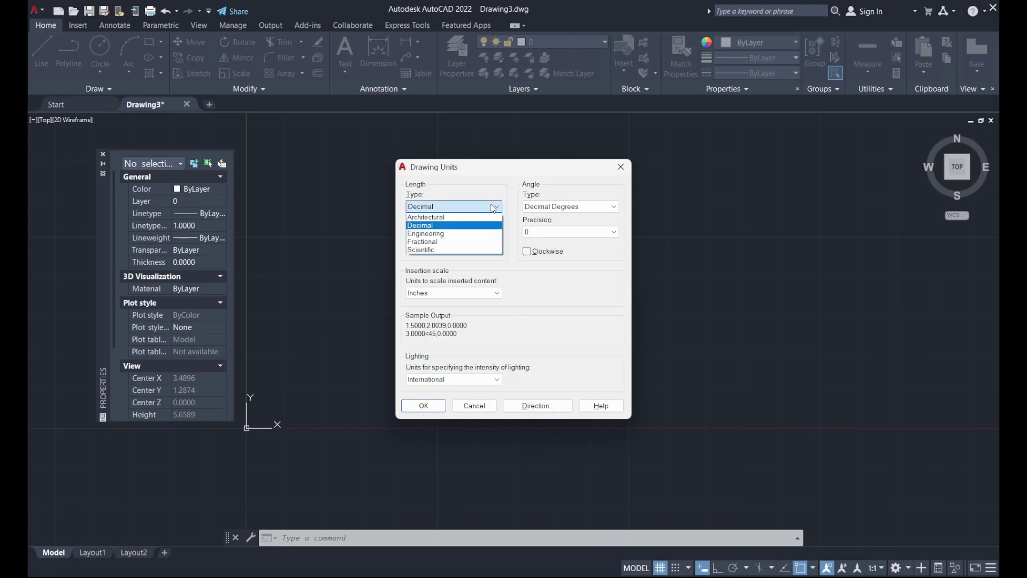
{"action": "left_click", "coordinate": [474, 226]}
{"action": "left_click", "coordinate": [475, 233]}
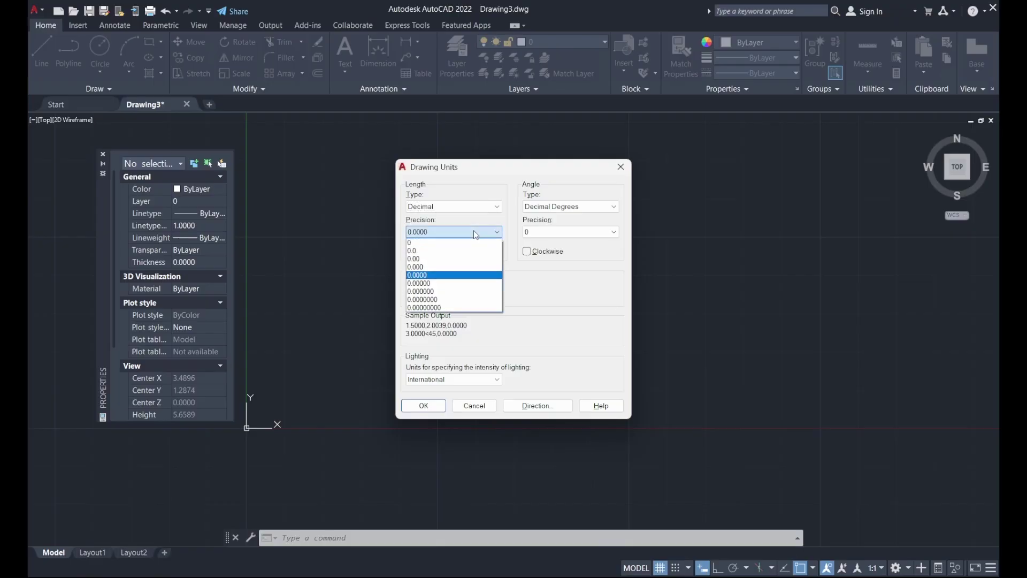
{"action": "left_click", "coordinate": [464, 275]}
{"action": "left_click", "coordinate": [464, 292]}
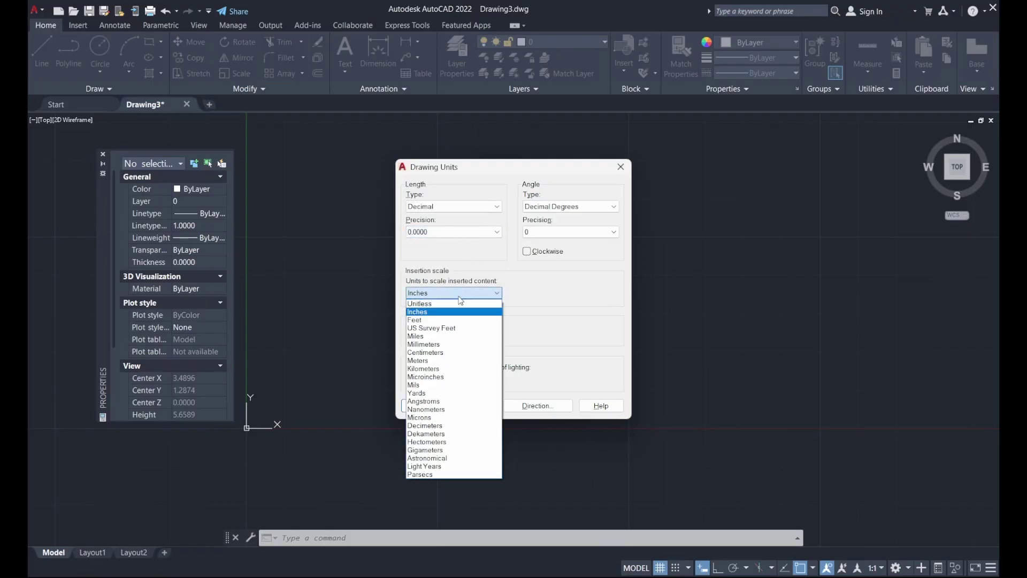
{"action": "left_click", "coordinate": [441, 345]}
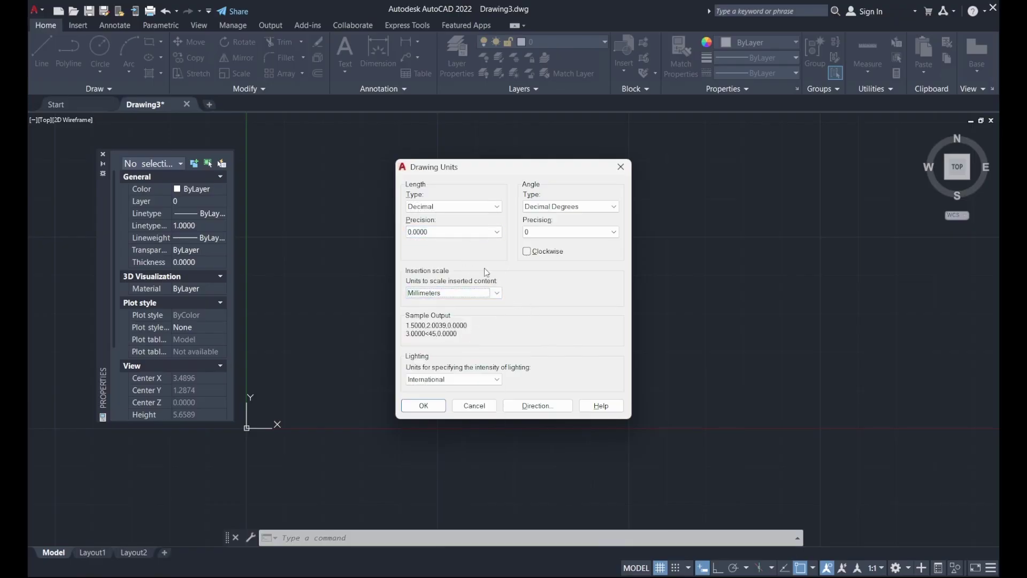
{"action": "left_click", "coordinate": [489, 231]}
{"action": "left_click", "coordinate": [474, 248]}
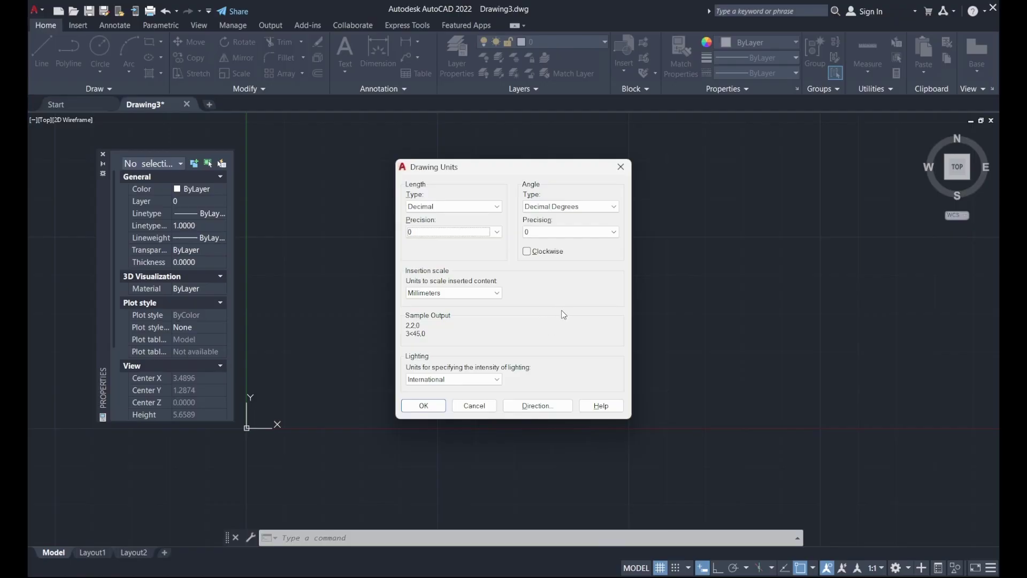
Step: Try Architectural length units with 0'-0" precision and an insertion scale of Inches, then Feet
{"action": "left_click", "coordinate": [489, 207]}
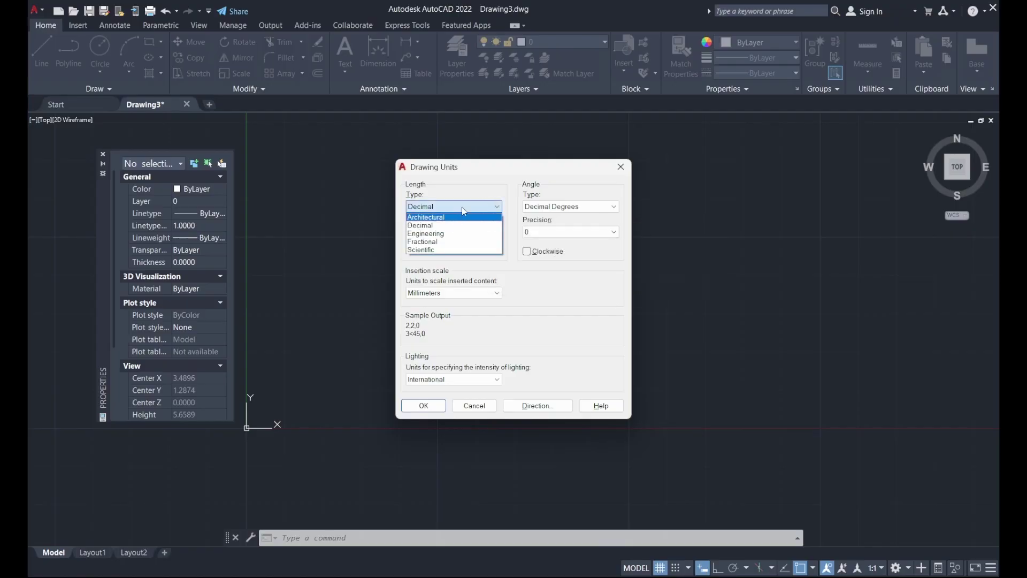
{"action": "left_click", "coordinate": [468, 217]}
{"action": "left_click", "coordinate": [463, 232]}
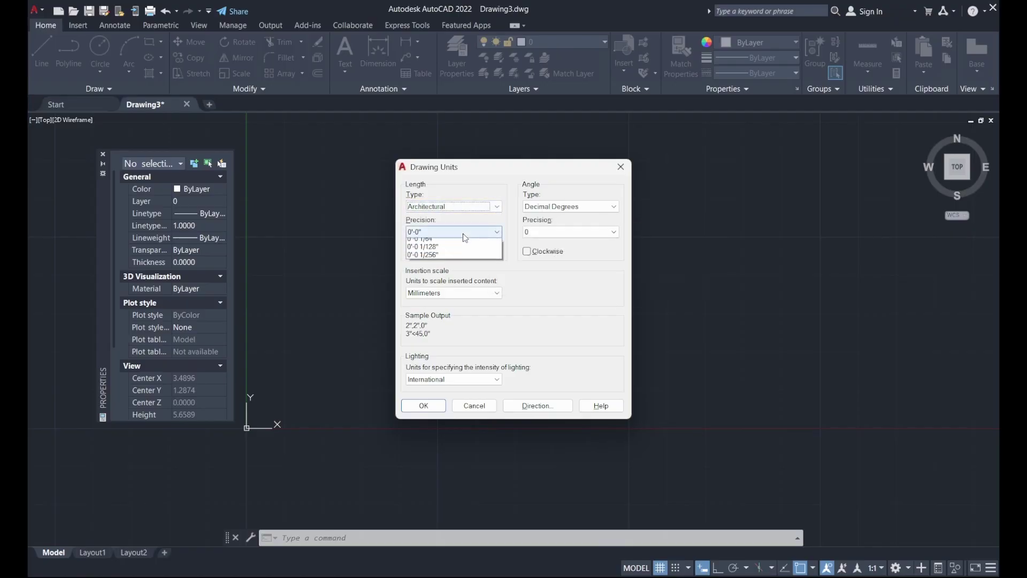
{"action": "left_click", "coordinate": [463, 234]}
{"action": "left_click", "coordinate": [455, 294]}
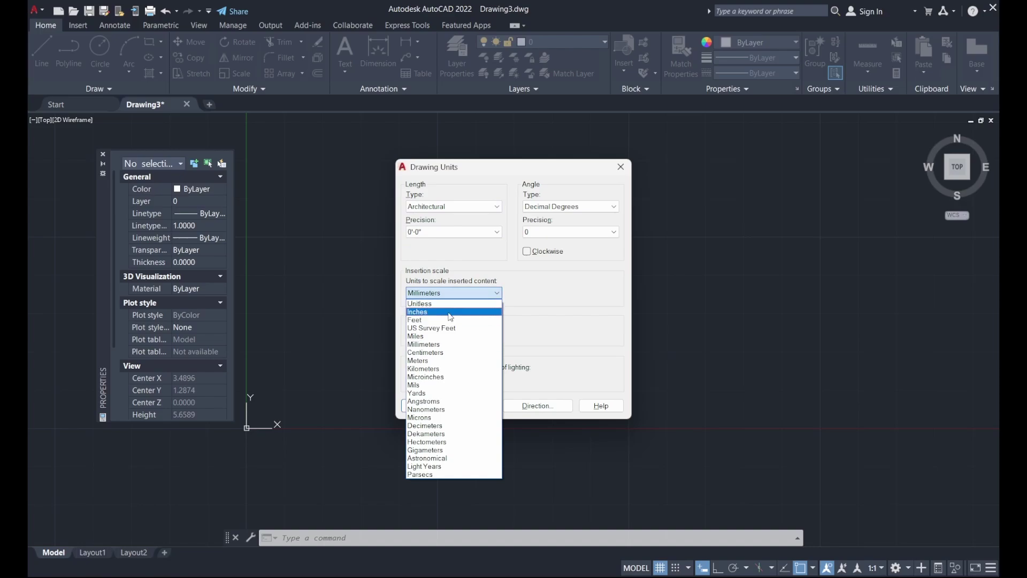
{"action": "left_click", "coordinate": [448, 312]}
{"action": "left_click", "coordinate": [450, 293]}
{"action": "left_click", "coordinate": [439, 320]}
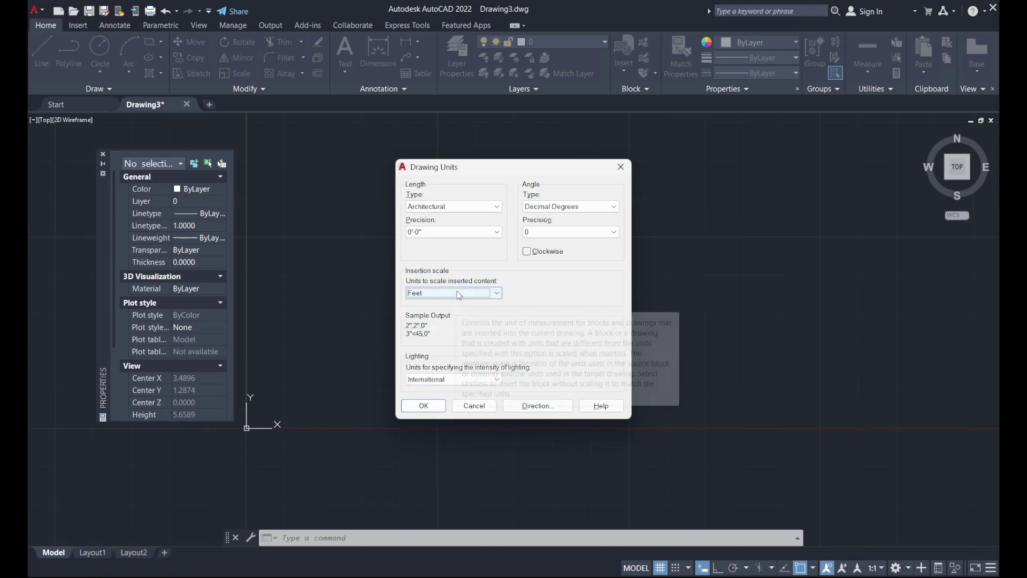
Step: Set the length type to Decimal, precision to 0 and insertion scale to Millimeters, and apply the drawing units
{"action": "left_click", "coordinate": [466, 207]}
{"action": "left_click", "coordinate": [463, 225]}
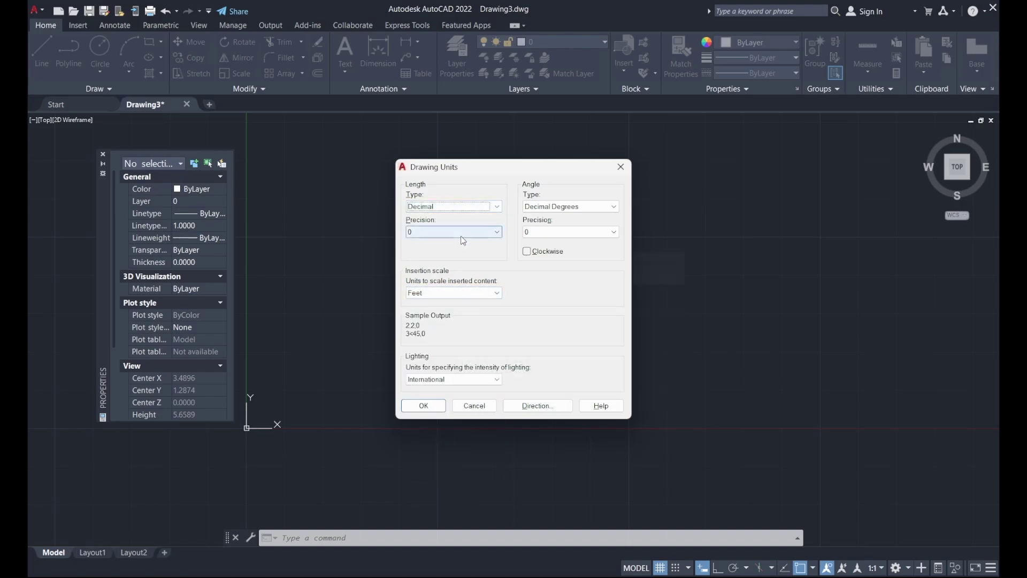
{"action": "left_click", "coordinate": [463, 232]}
{"action": "left_click", "coordinate": [462, 244]}
{"action": "left_click", "coordinate": [454, 293]}
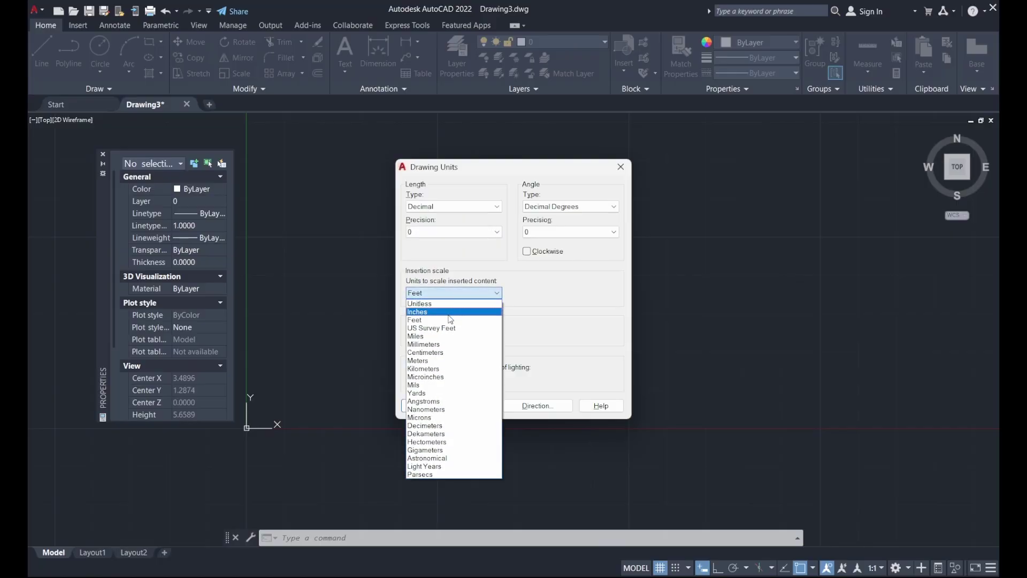
{"action": "left_click", "coordinate": [452, 336]}
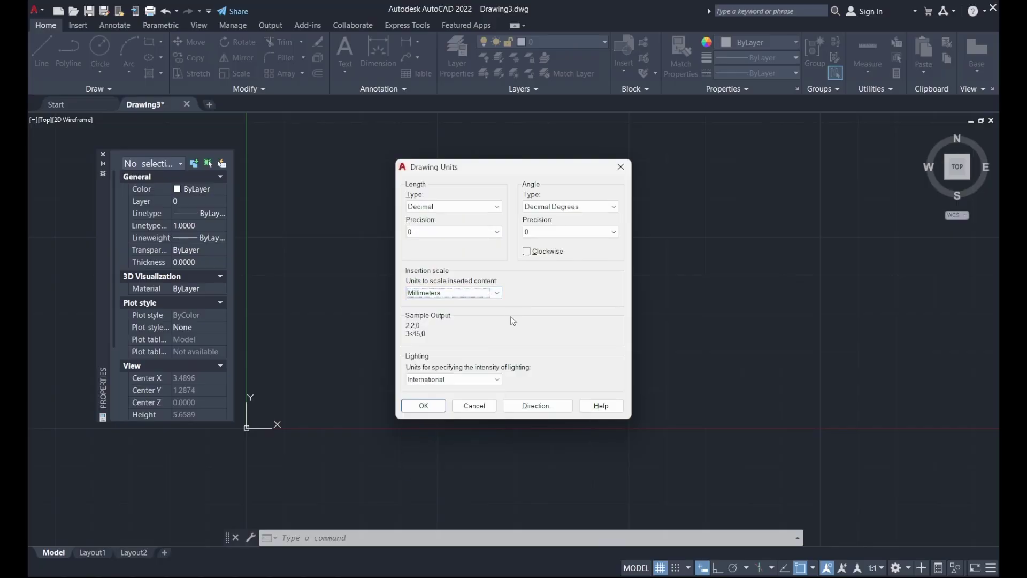
{"action": "left_click", "coordinate": [443, 405]}
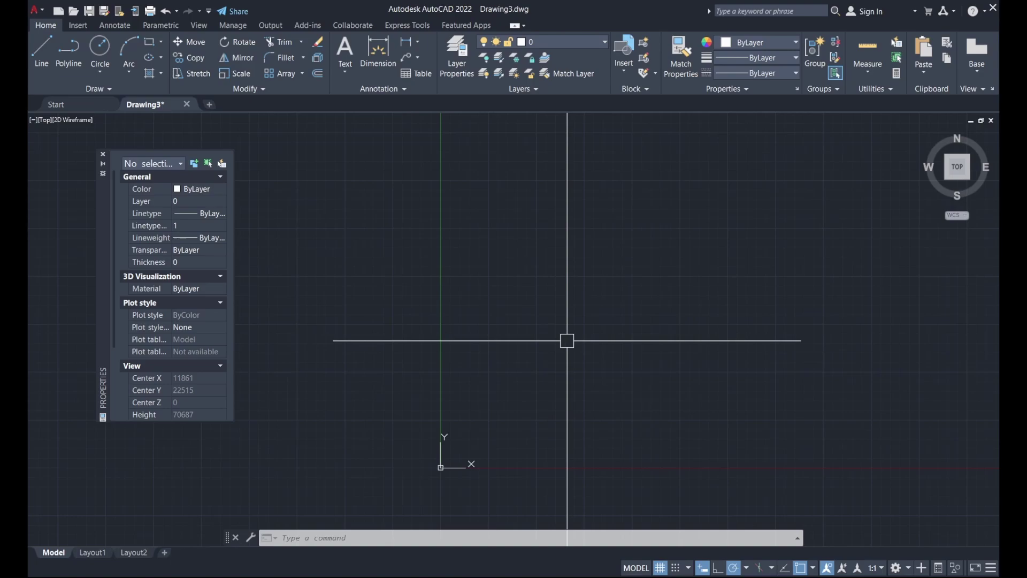
Step: Draw a line from the origin 0,0 to the relative point 500,500 and end the command
{"action": "type", "text": "L"}
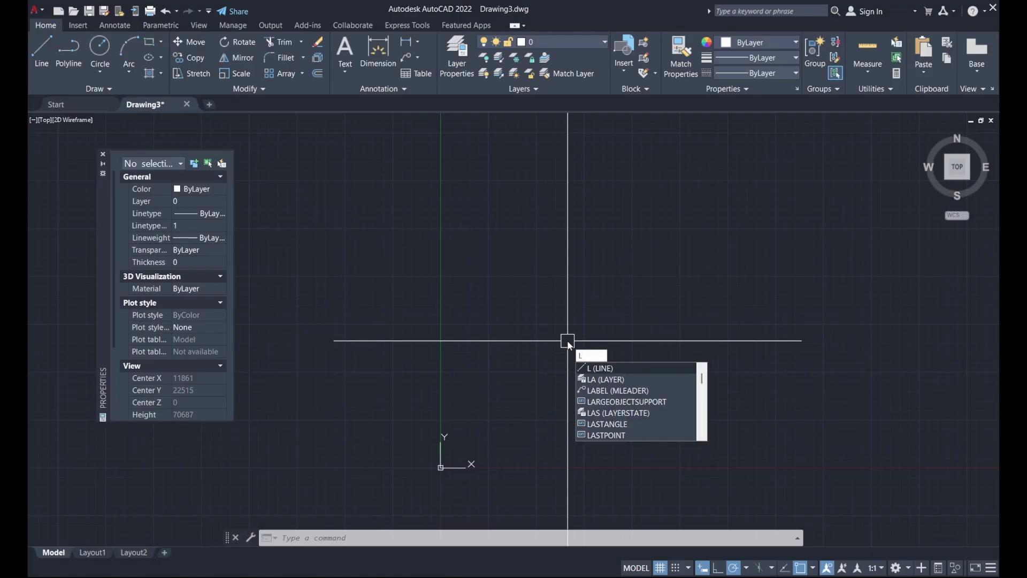
{"action": "key", "text": "Return"}
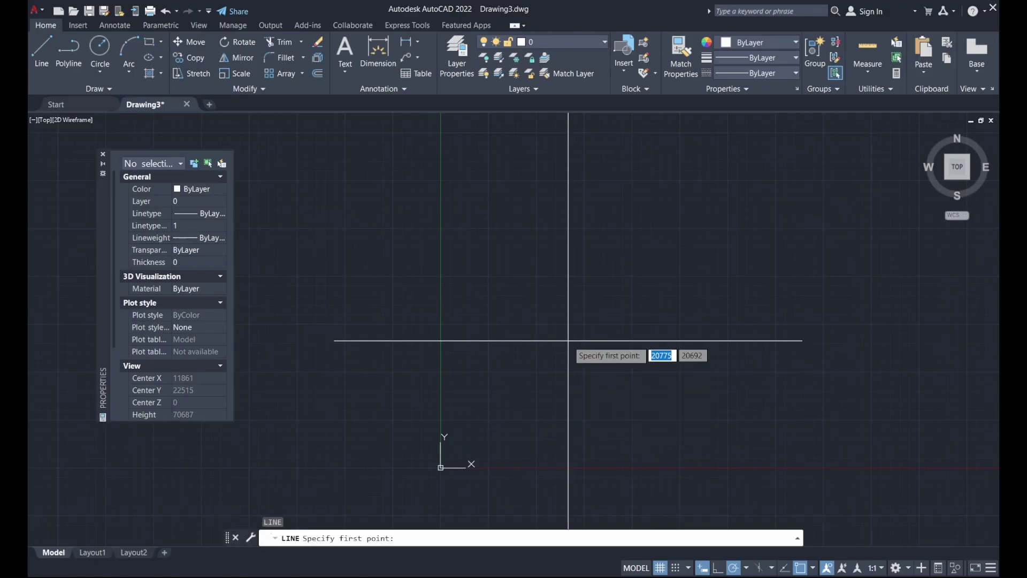
{"action": "type", "text": "0"}
{"action": "key", "text": "Tab"}
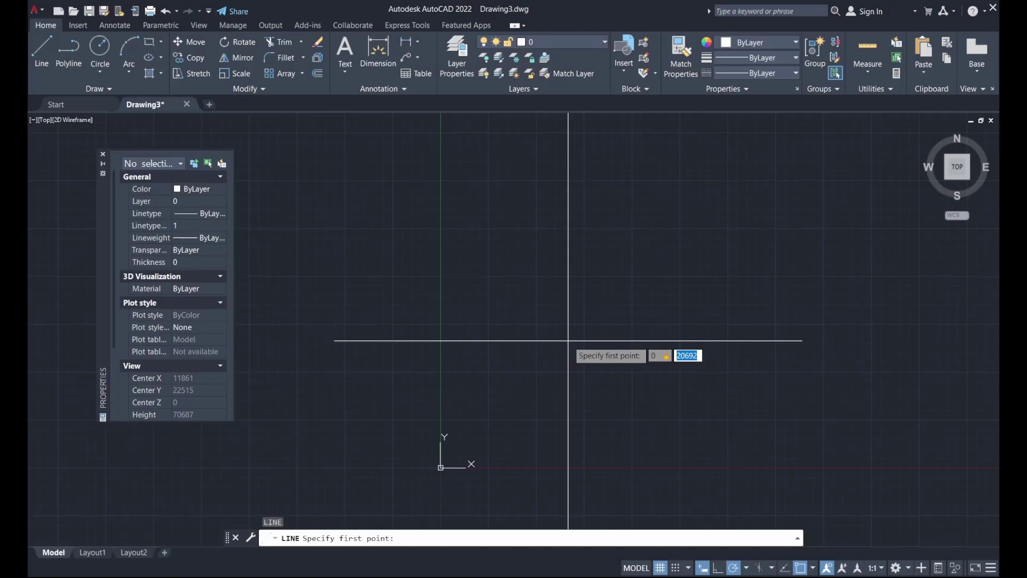
{"action": "type", "text": "0"}
{"action": "key", "text": "Return"}
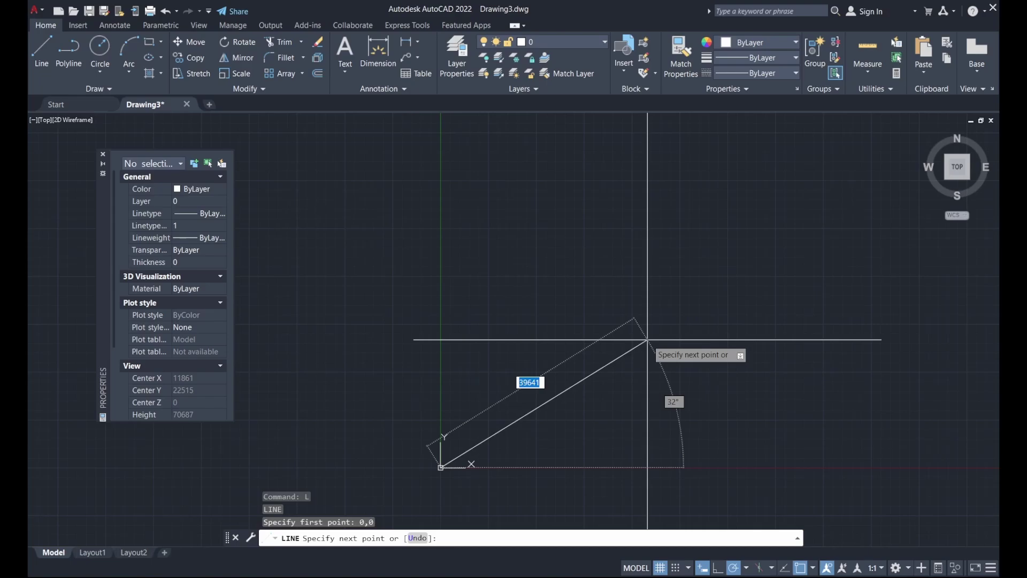
{"action": "type", "text": "500"}
{"action": "type", "text": ",500"}
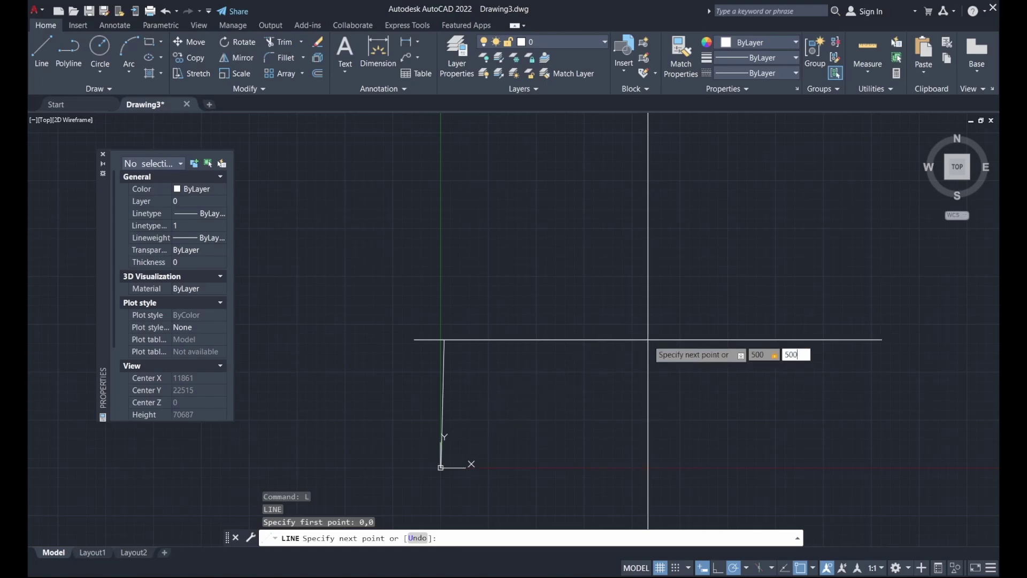
{"action": "key", "text": "Return"}
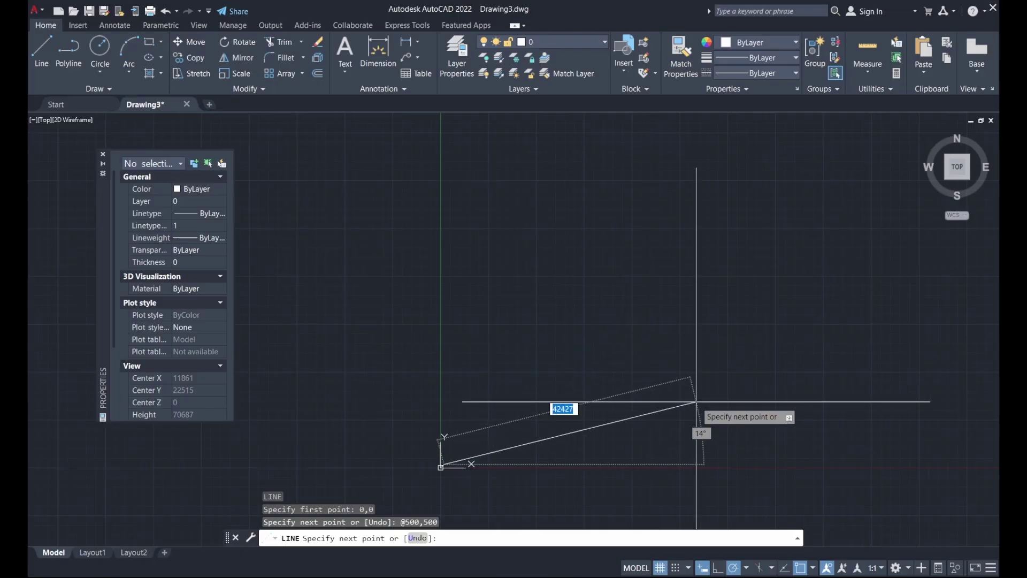
{"action": "key", "text": "Escape"}
Step: Select the diagonal line at the origin with a crossing window to inspect its properties, then erase it
{"action": "scroll", "coordinate": [415, 484], "scroll_direction": "up", "scroll_amount": 8}
{"action": "scroll", "coordinate": [495, 362], "scroll_direction": "up", "scroll_amount": 10}
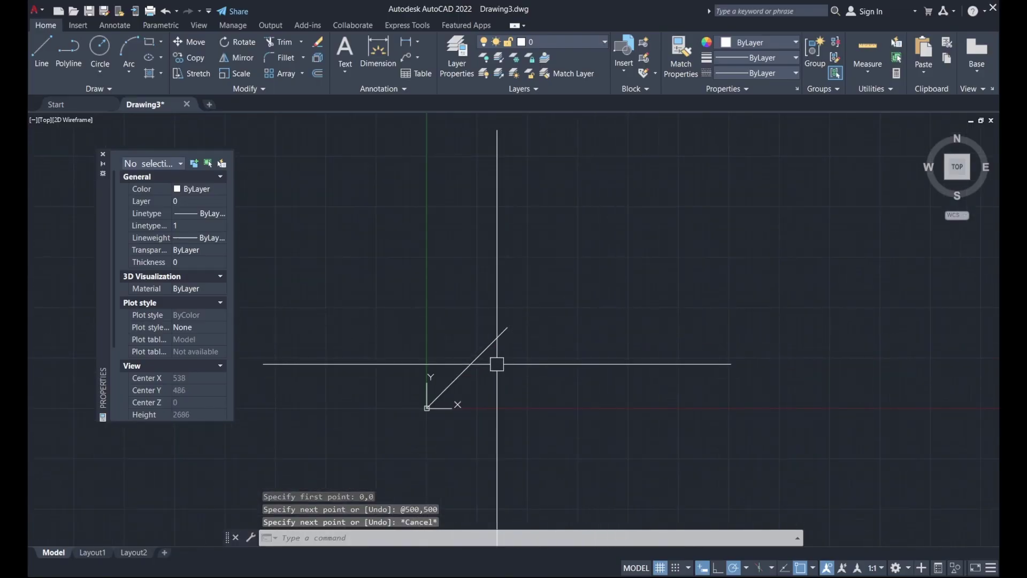
{"action": "left_click", "coordinate": [517, 376]}
{"action": "left_click", "coordinate": [458, 322]}
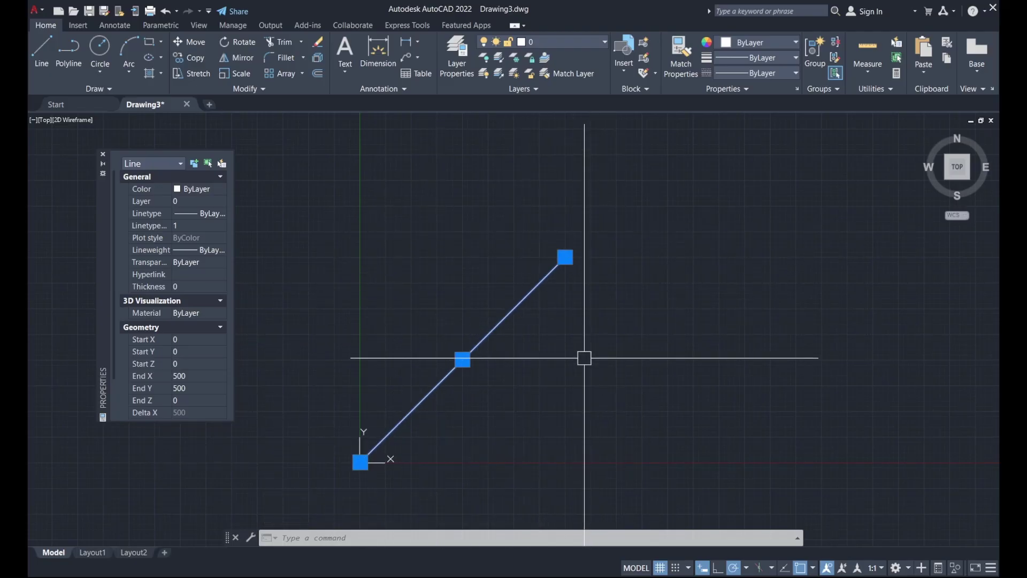
{"action": "key", "text": "Delete"}
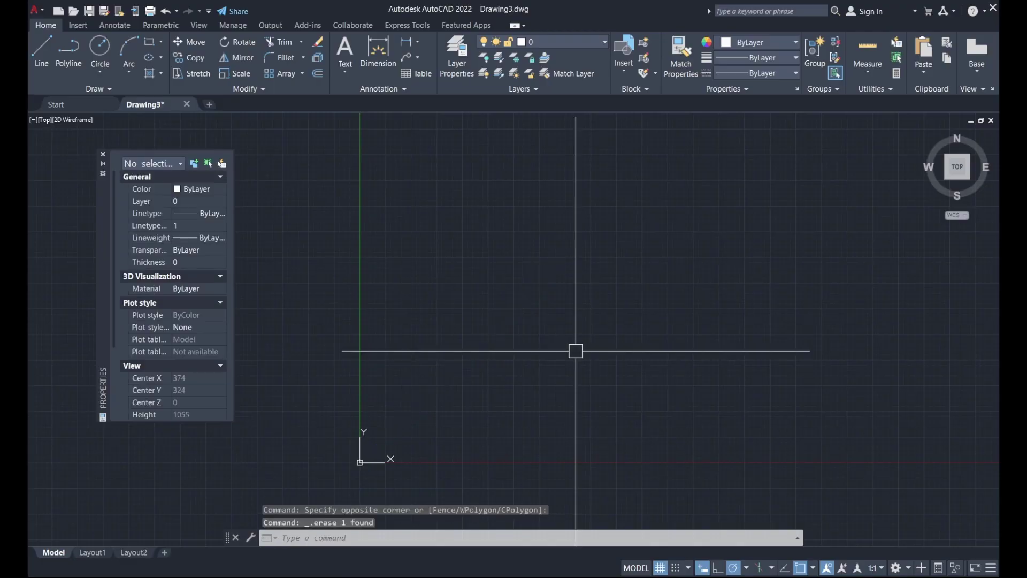
Step: Start a line at a free point above and to the right of the origin and draw a 5000 mm horizontal segment rightward
{"action": "mouse_move", "coordinate": [442, 369]}
{"action": "middle_mouse_down"}
{"action": "mouse_move", "coordinate": [495, 308]}
{"action": "mouse_move", "coordinate": [467, 374]}
{"action": "middle_mouse_up"}
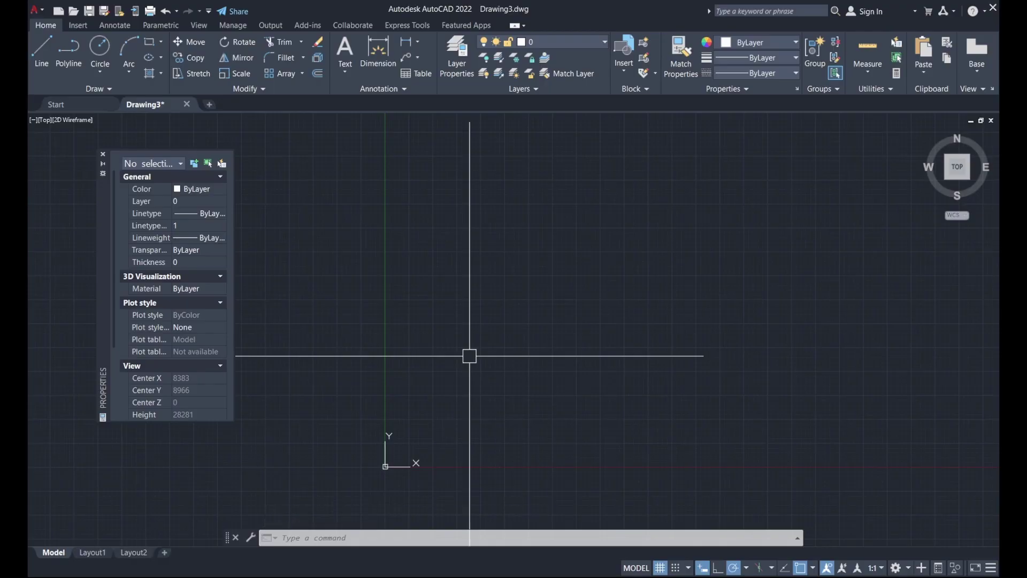
{"action": "type", "text": "l"}
{"action": "key", "text": "Return"}
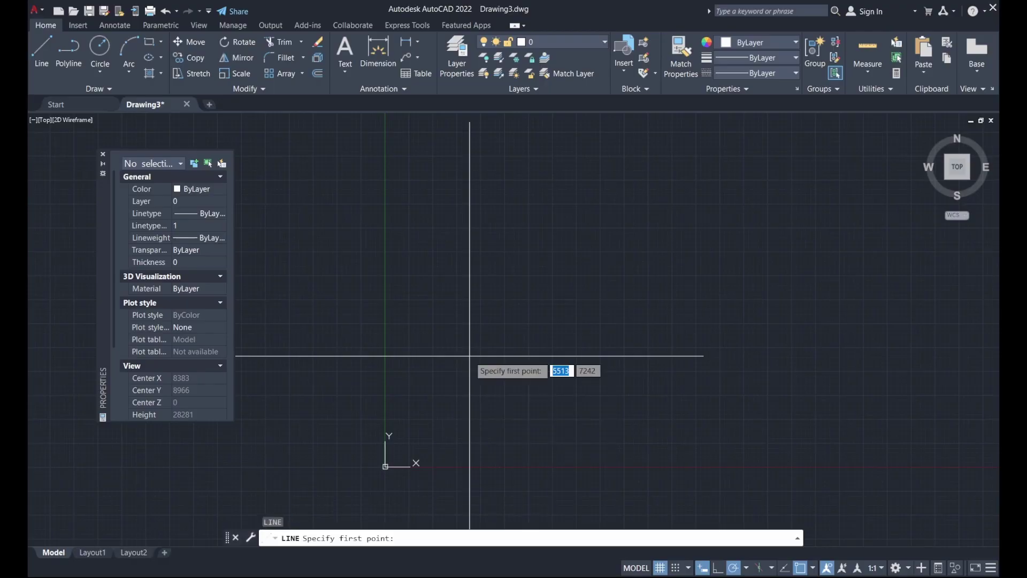
{"action": "left_click", "coordinate": [494, 338]}
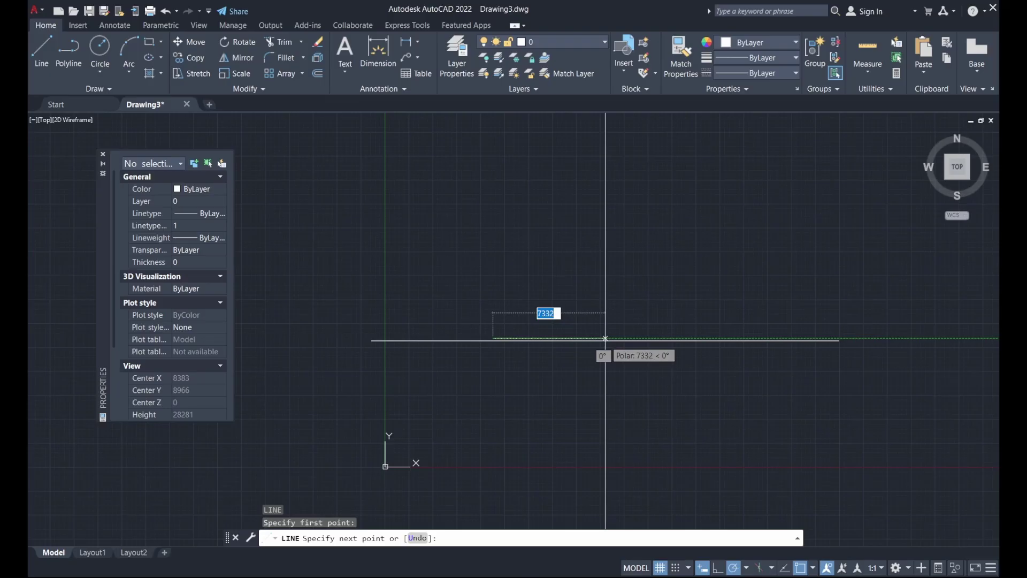
{"action": "type", "text": "5000"}
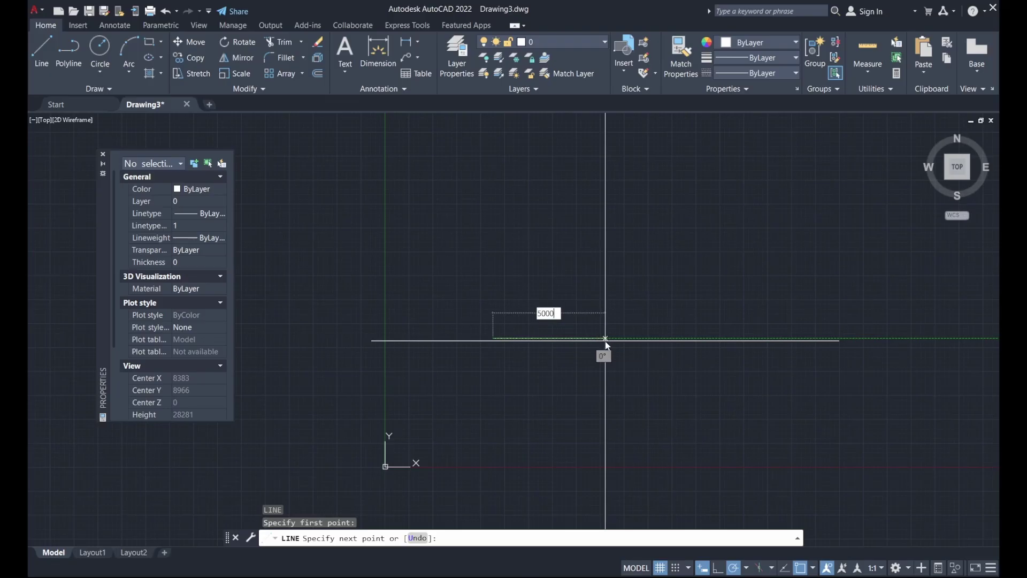
{"action": "key", "text": "Return"}
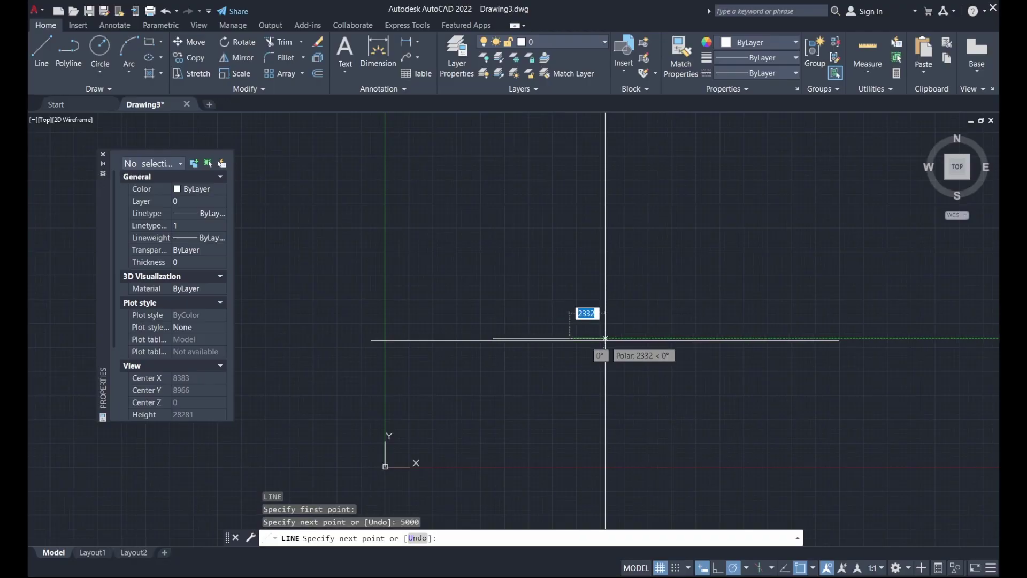
Step: Continue the line with a 10000 mm vertical segment upward and end the command
{"action": "scroll", "coordinate": [585, 285], "scroll_direction": "up", "scroll_amount": 2}
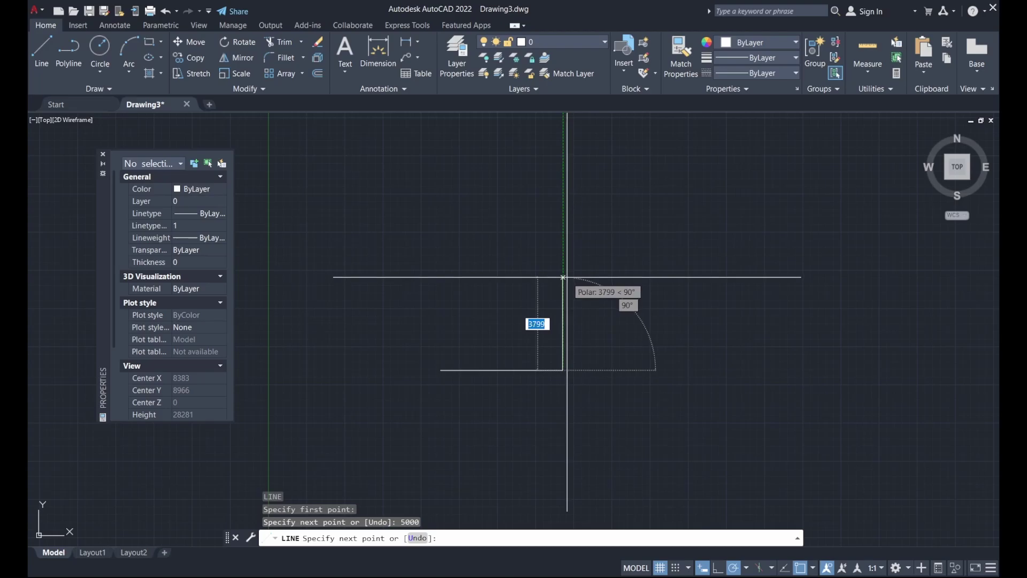
{"action": "type", "text": "10000"}
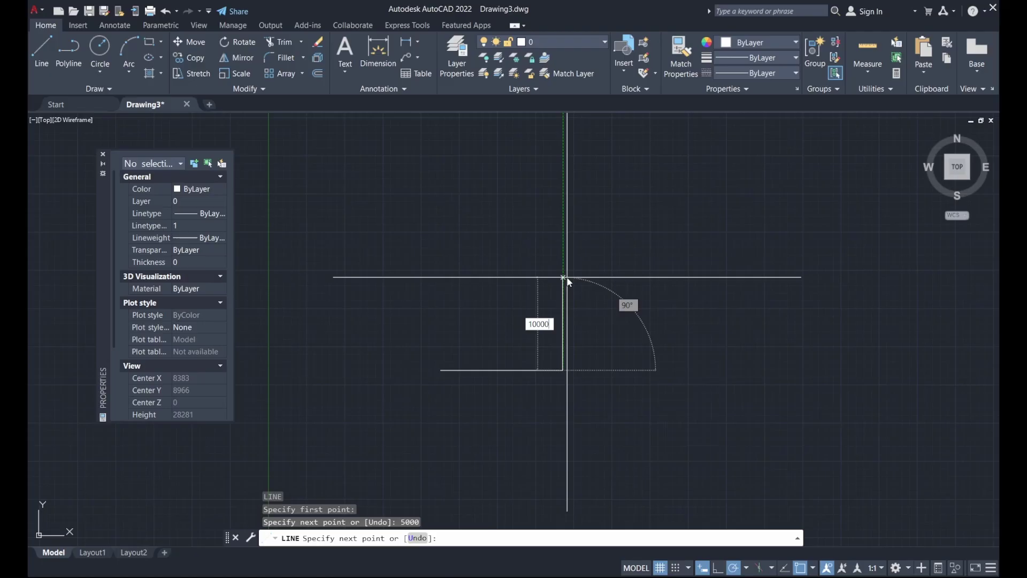
{"action": "key", "text": "Return"}
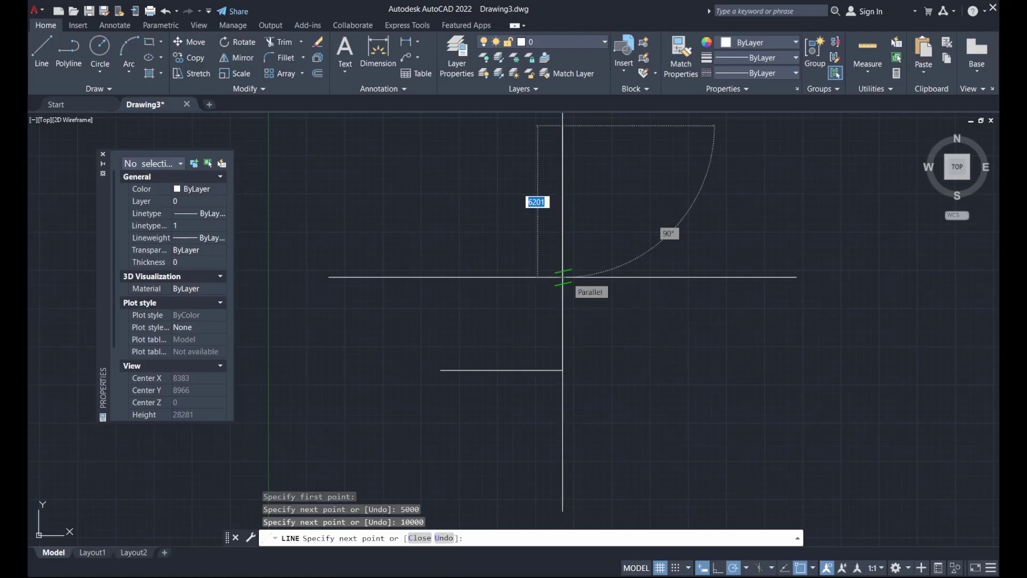
{"action": "key", "text": "Escape"}
{"action": "scroll", "coordinate": [618, 393], "scroll_direction": "down", "scroll_amount": 2}
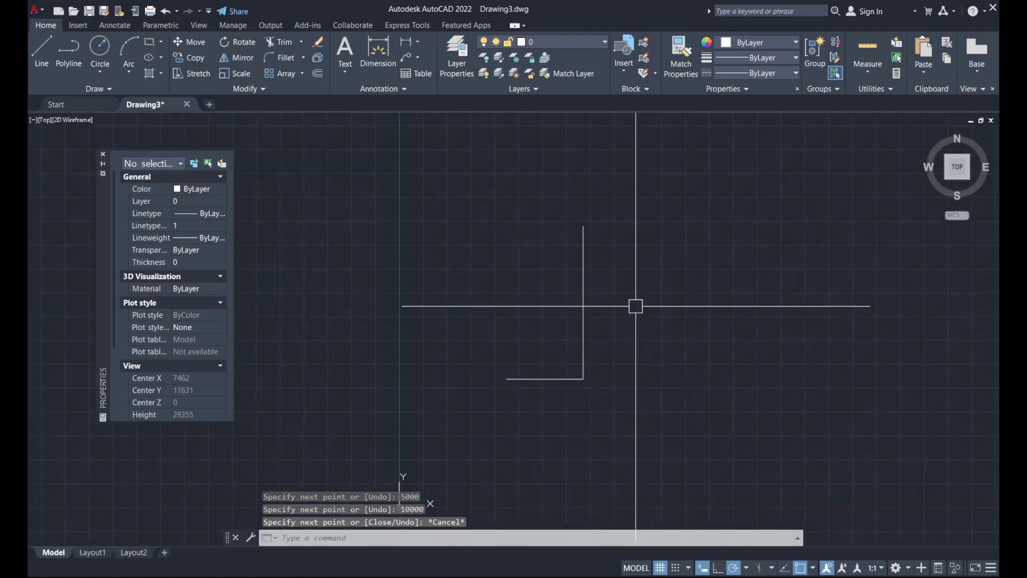
Step: Draw a line from the vertical line's upper endpoint locked at 60°, ending at about 16702,26478, and end the command
{"action": "middle_click_drag", "start_coordinate": [636, 306], "coordinate": [634, 372]}
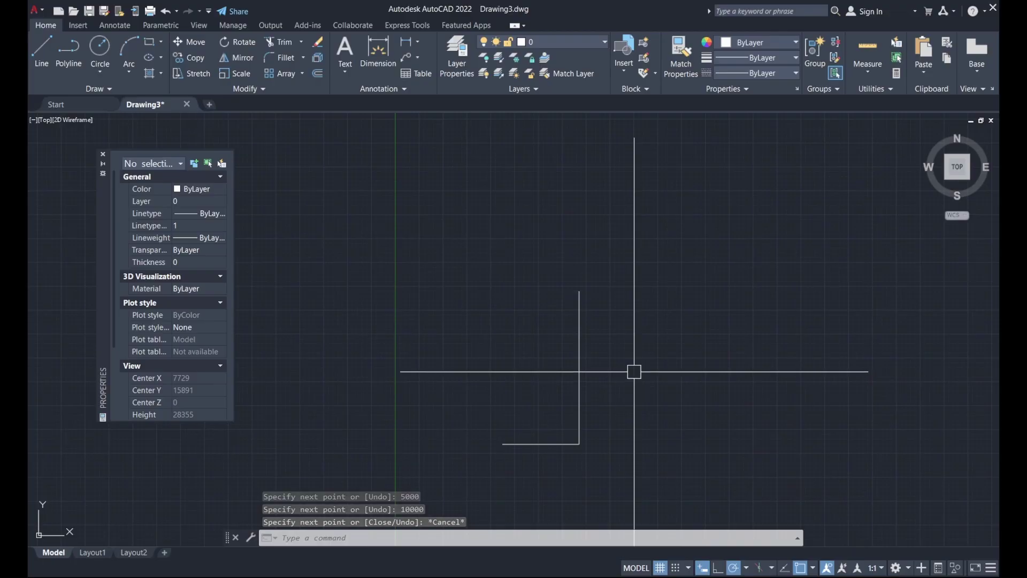
{"action": "type", "text": "l"}
{"action": "key", "text": "Return"}
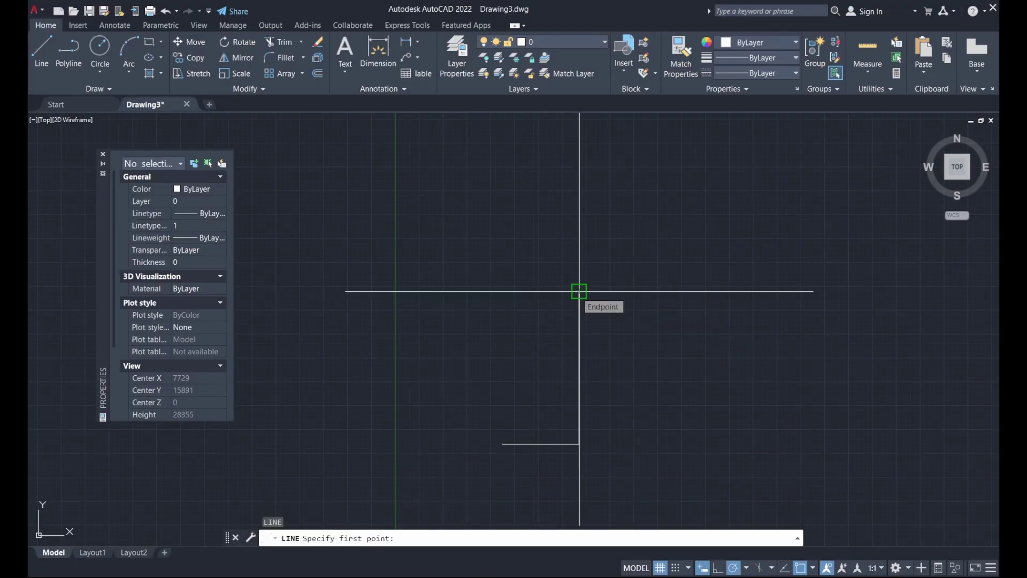
{"action": "left_click", "coordinate": [579, 291]}
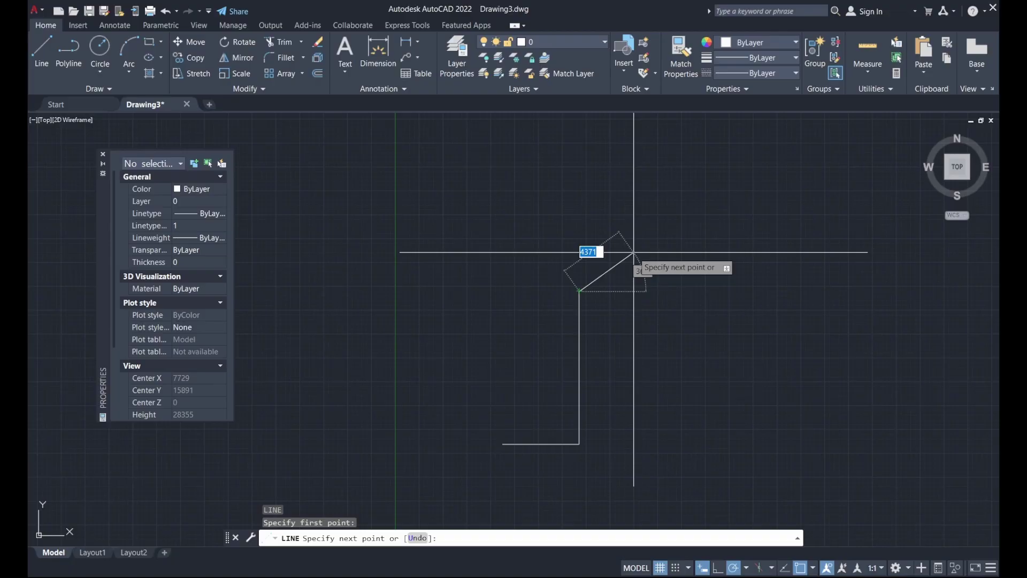
{"action": "type", "text": "<"}
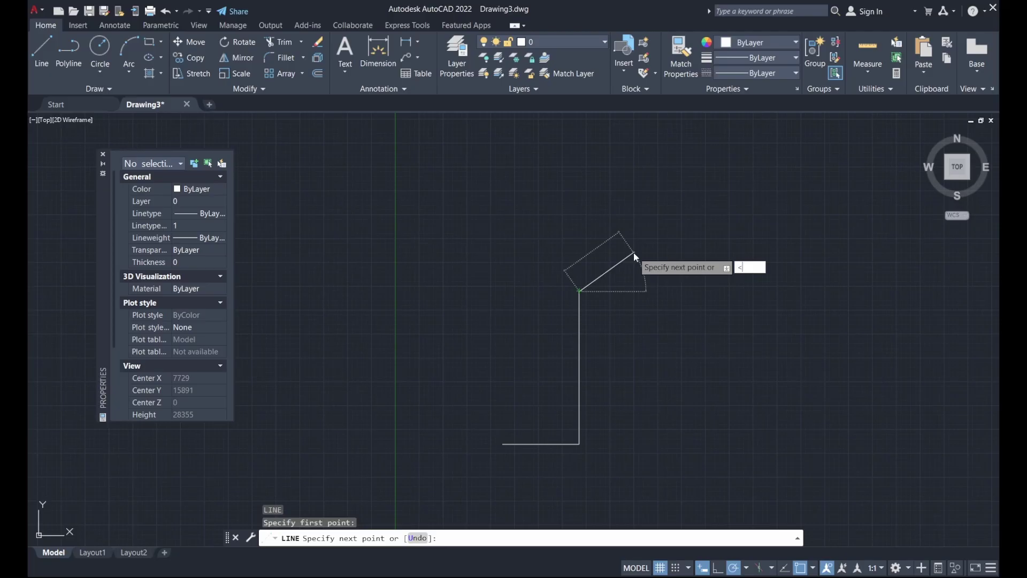
{"action": "type", "text": "60"}
{"action": "key", "text": "Return"}
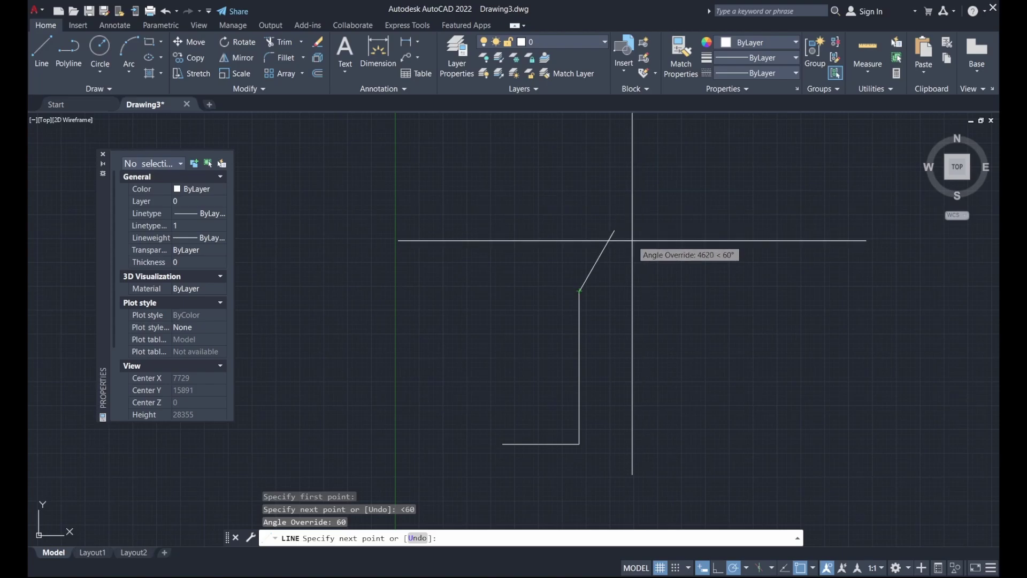
{"action": "mouse_move", "coordinate": [604, 235]}
{"action": "middle_mouse_down"}
{"action": "mouse_move", "coordinate": [594, 252]}
{"action": "mouse_move", "coordinate": [601, 303]}
{"action": "middle_mouse_up"}
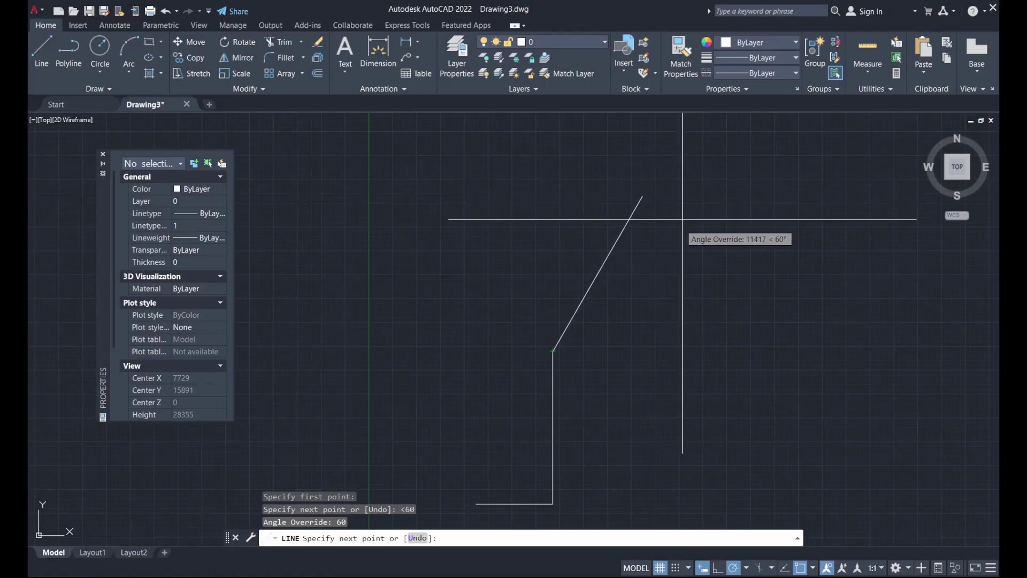
{"action": "left_click", "coordinate": [663, 251]}
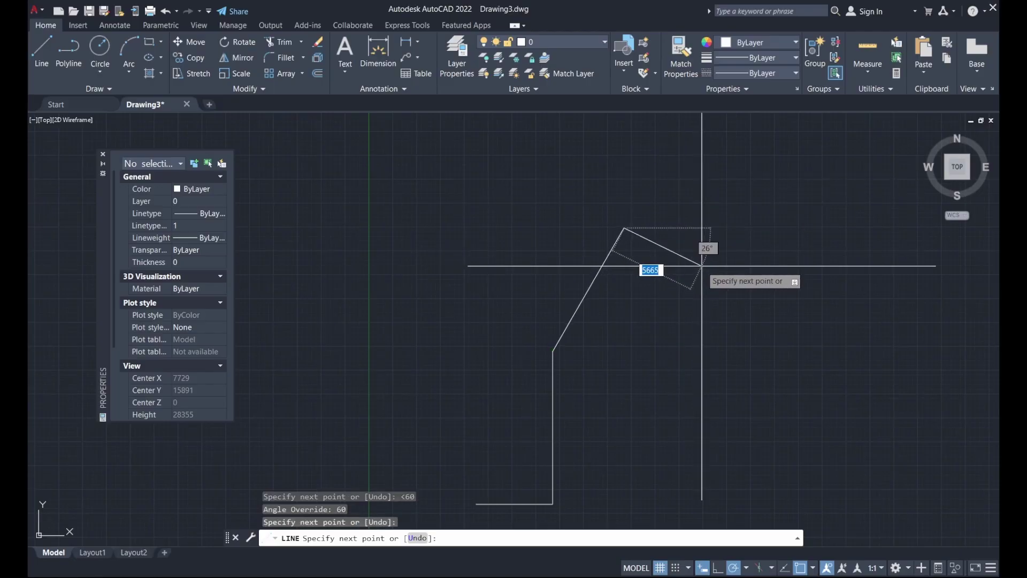
{"action": "key", "text": "Escape"}
Step: Select the angled line with a crossing window to inspect its properties, then clear the selection
{"action": "left_click", "coordinate": [684, 291]}
{"action": "left_click", "coordinate": [581, 209]}
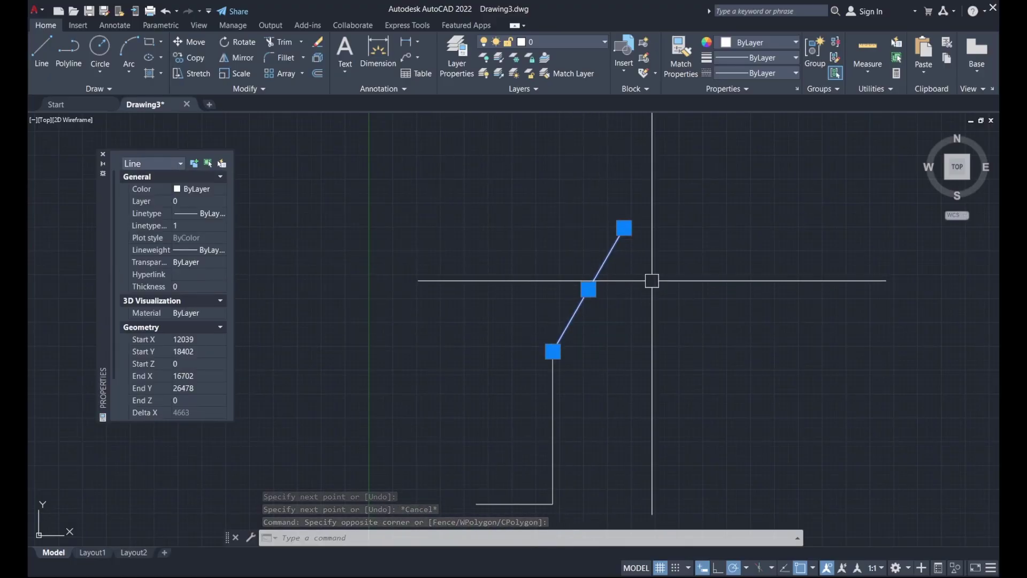
{"action": "key", "text": "Escape"}
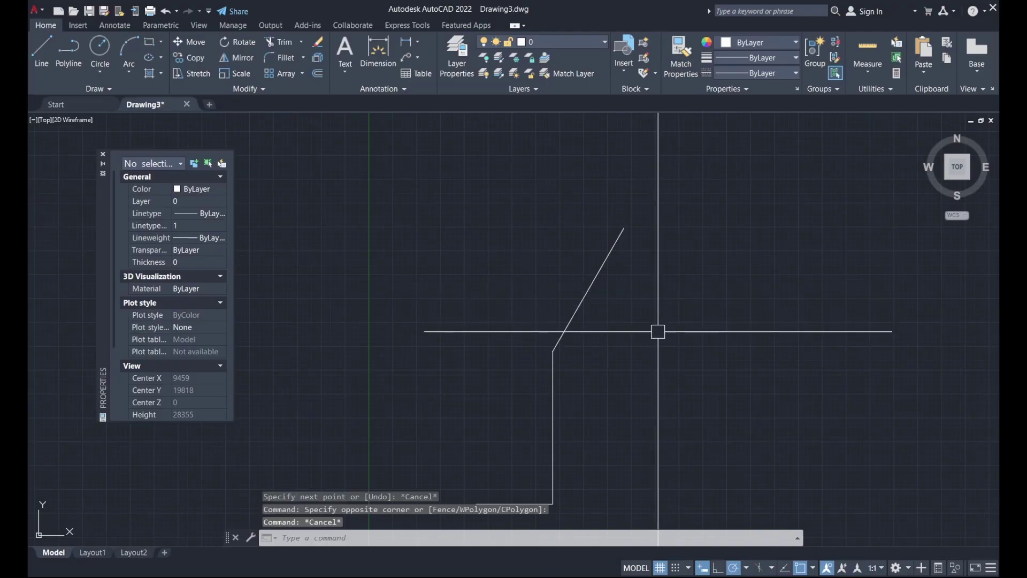
Step: Select the horizontal, vertical and angled lines with a crossing window and erase them
{"action": "middle_click_drag", "start_coordinate": [658, 332], "coordinate": [633, 269]}
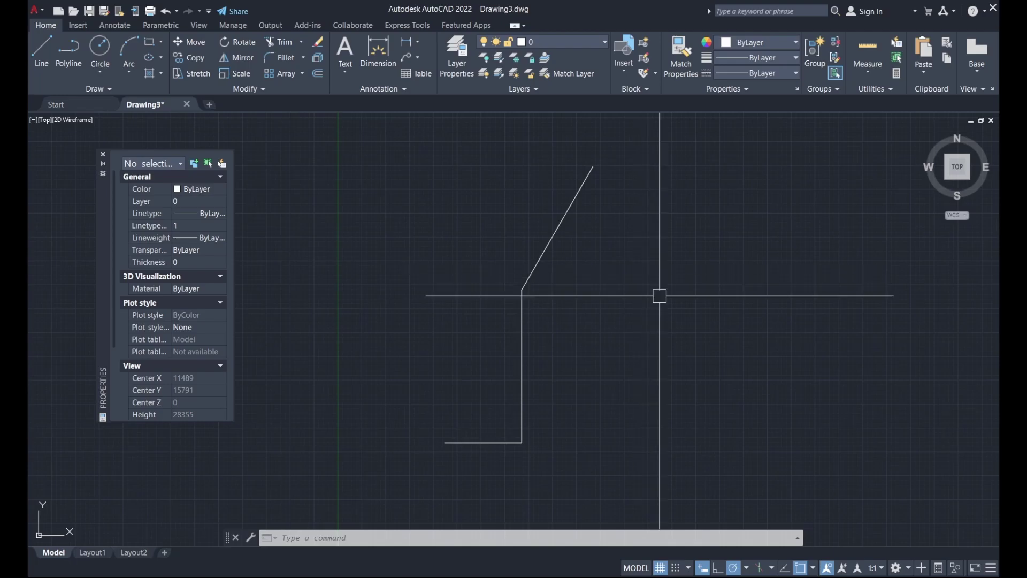
{"action": "left_click", "coordinate": [632, 343]}
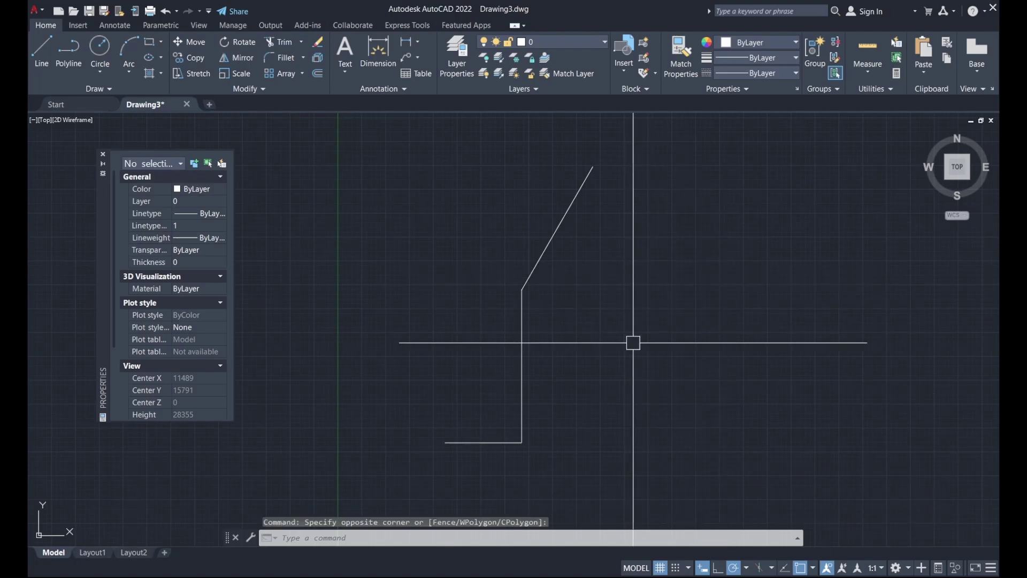
{"action": "left_click", "coordinate": [665, 459]}
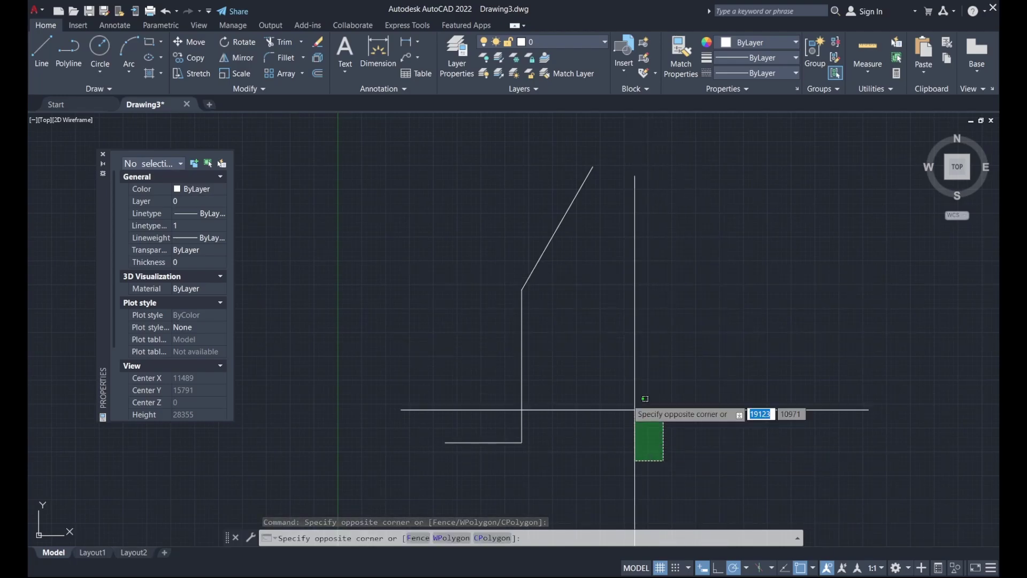
{"action": "left_click", "coordinate": [452, 226]}
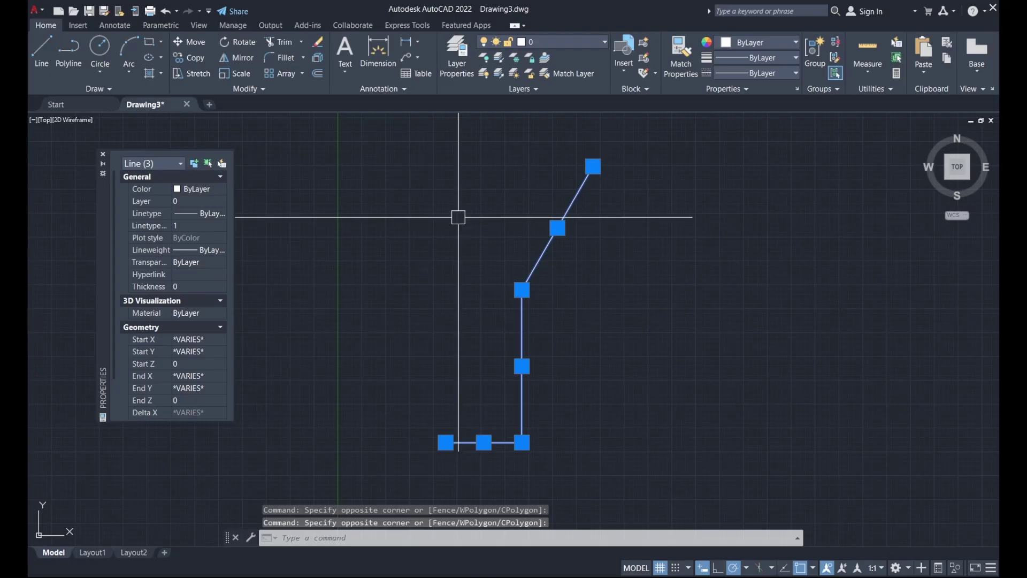
{"action": "key", "text": "Delete"}
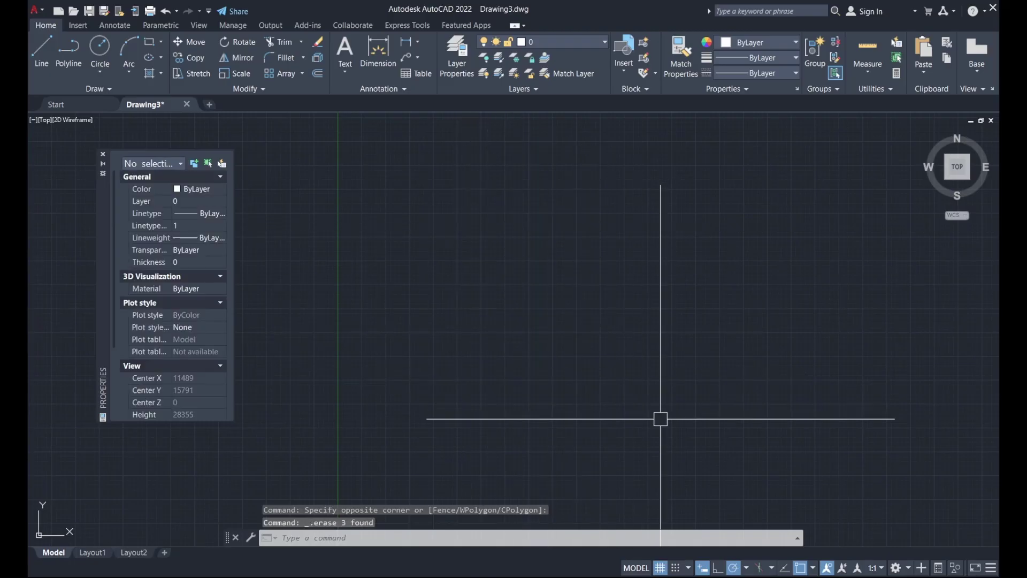
Step: Set the polar tracking angles to 30, 60, 90, 120 and draw a first horizontal line segment to the right
{"action": "left_click", "coordinate": [746, 569]}
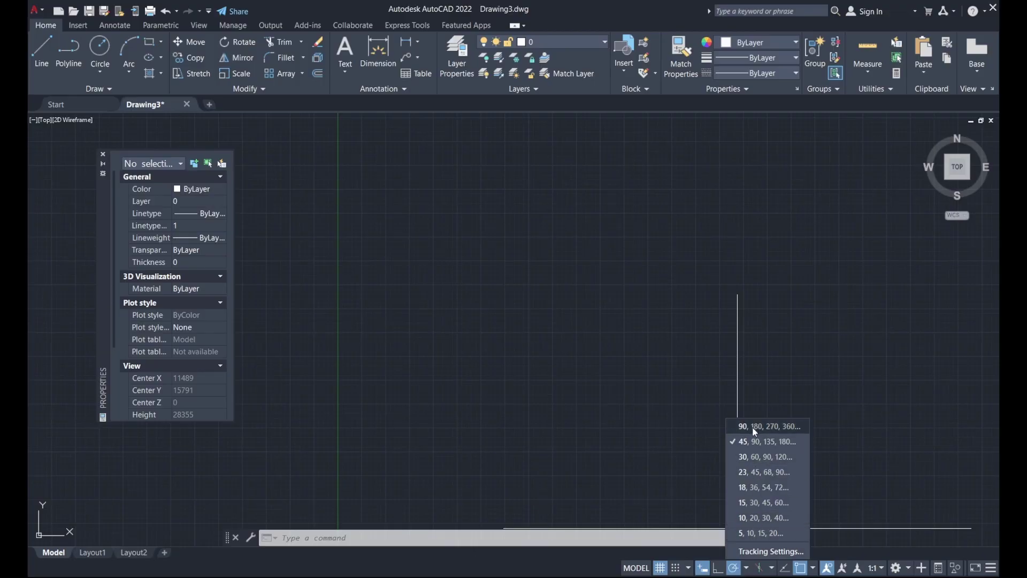
{"action": "left_click", "coordinate": [763, 456]}
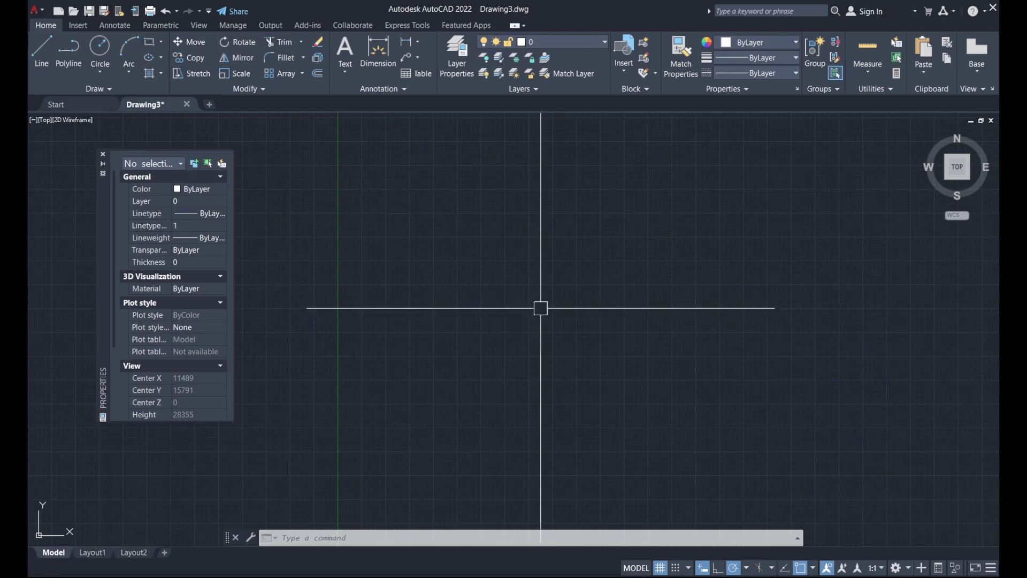
{"action": "type", "text": "l"}
{"action": "key", "text": "Return"}
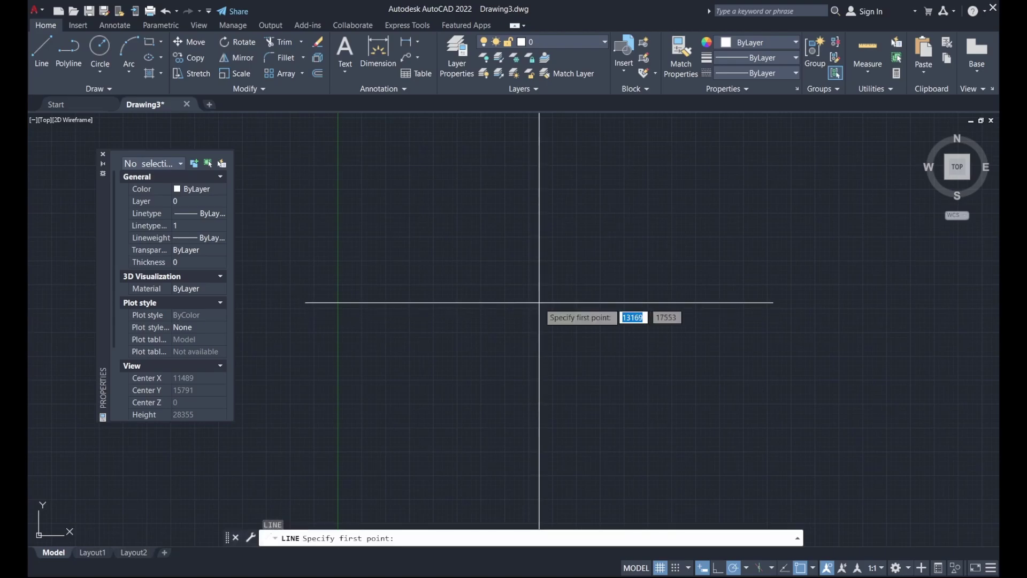
{"action": "left_click", "coordinate": [490, 321]}
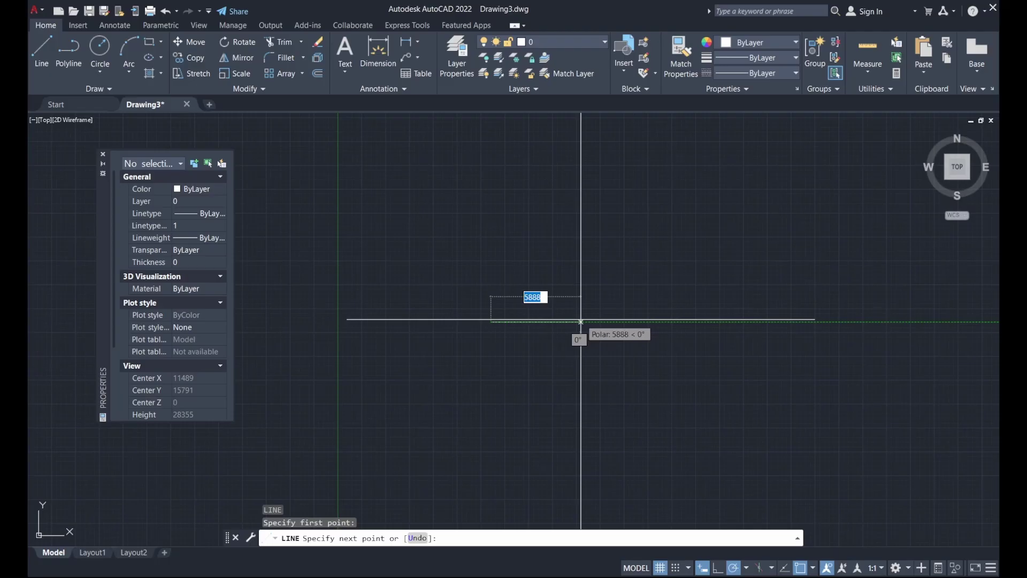
{"action": "left_click", "coordinate": [638, 322]}
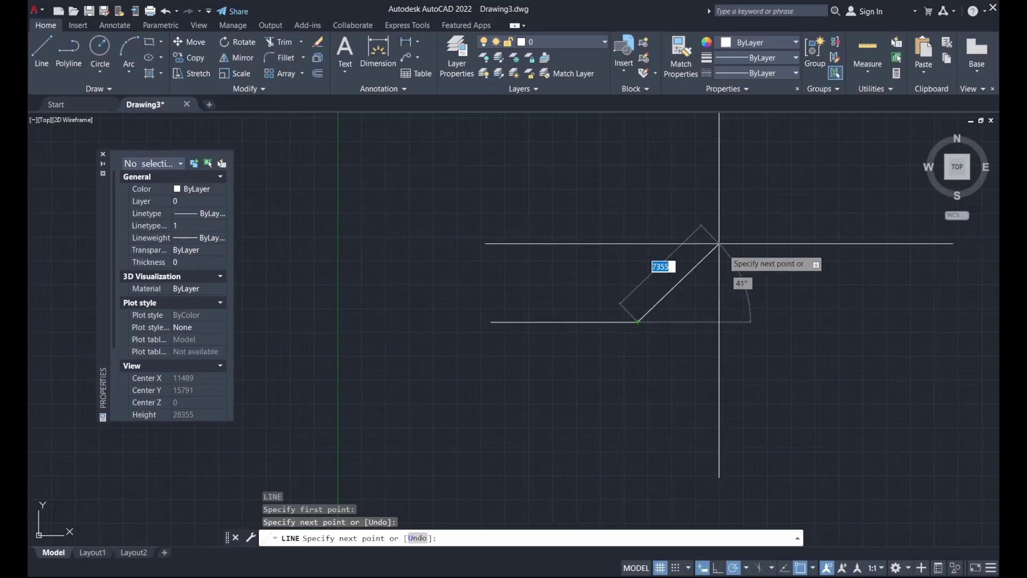
Step: Continue the line with polar-tracked segments at 30°, 60° and 150°, and end the command
{"action": "left_click", "coordinate": [736, 266]}
{"action": "middle_click_drag", "start_coordinate": [766, 220], "coordinate": [703, 341]}
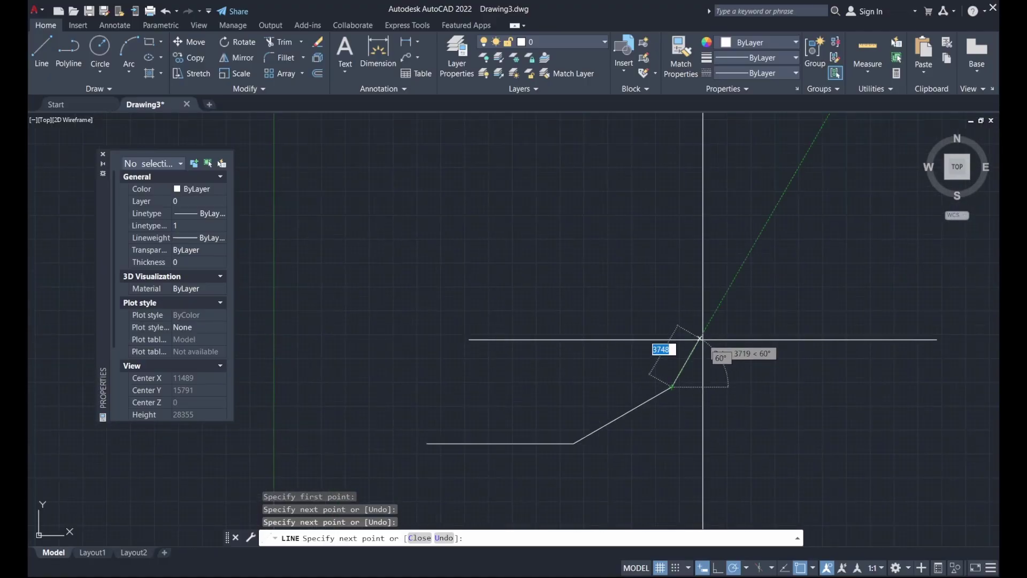
{"action": "left_click", "coordinate": [726, 290]}
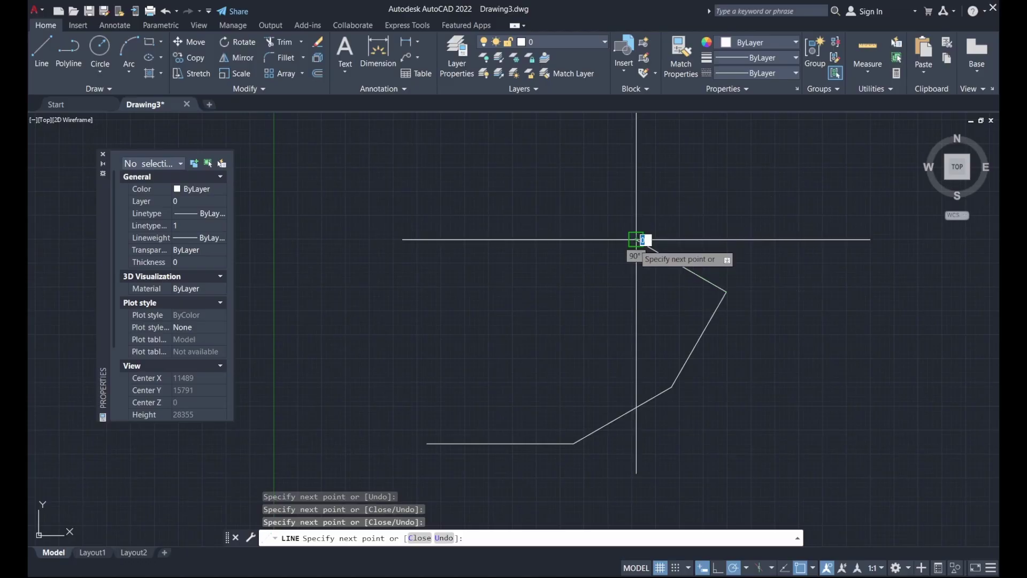
{"action": "left_click", "coordinate": [636, 240]}
{"action": "key", "text": "Escape"}
{"action": "scroll", "coordinate": [679, 223], "scroll_direction": "down", "scroll_amount": 2}
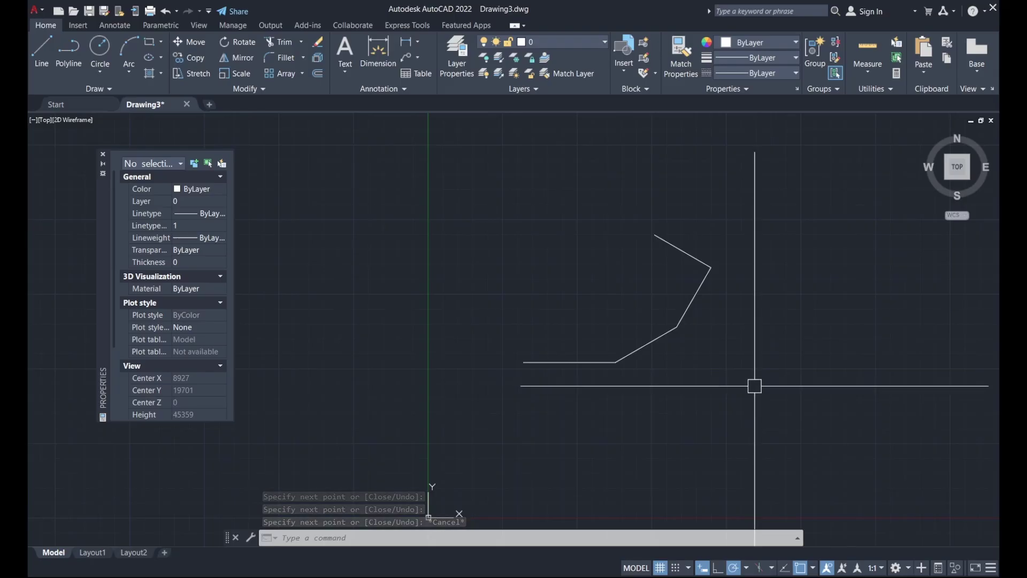
Step: Review the available polar tracking angles without changing the choice, and switch polar tracking off and back on
{"action": "left_click", "coordinate": [746, 569]}
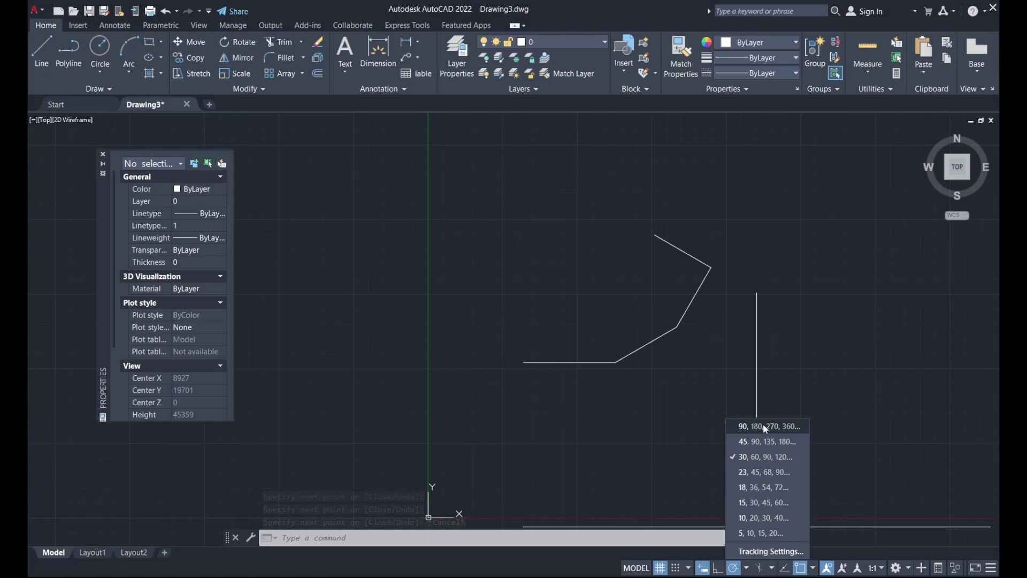
{"action": "left_click", "coordinate": [760, 395]}
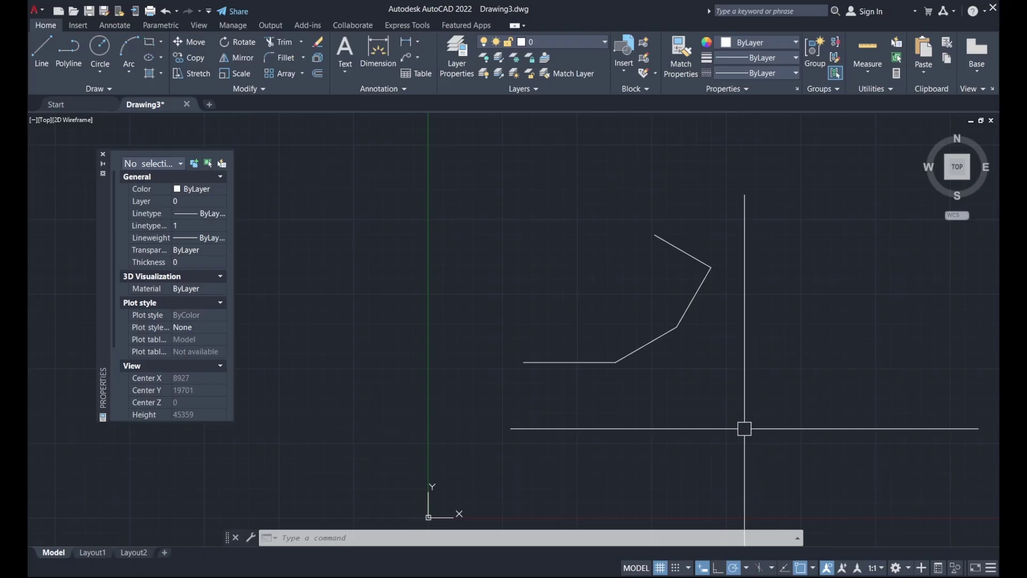
{"action": "left_click", "coordinate": [731, 571]}
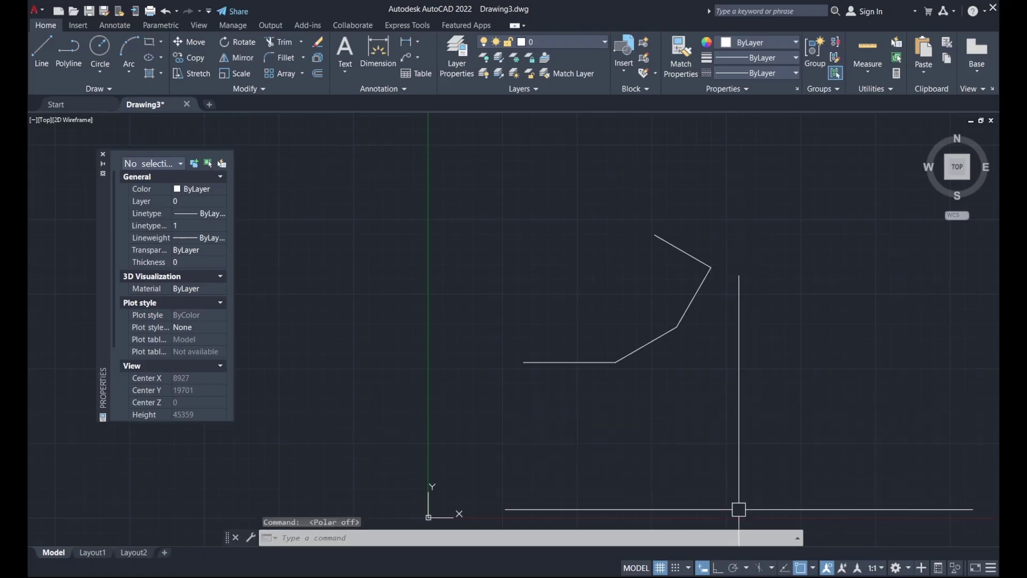
{"action": "left_click", "coordinate": [733, 570]}
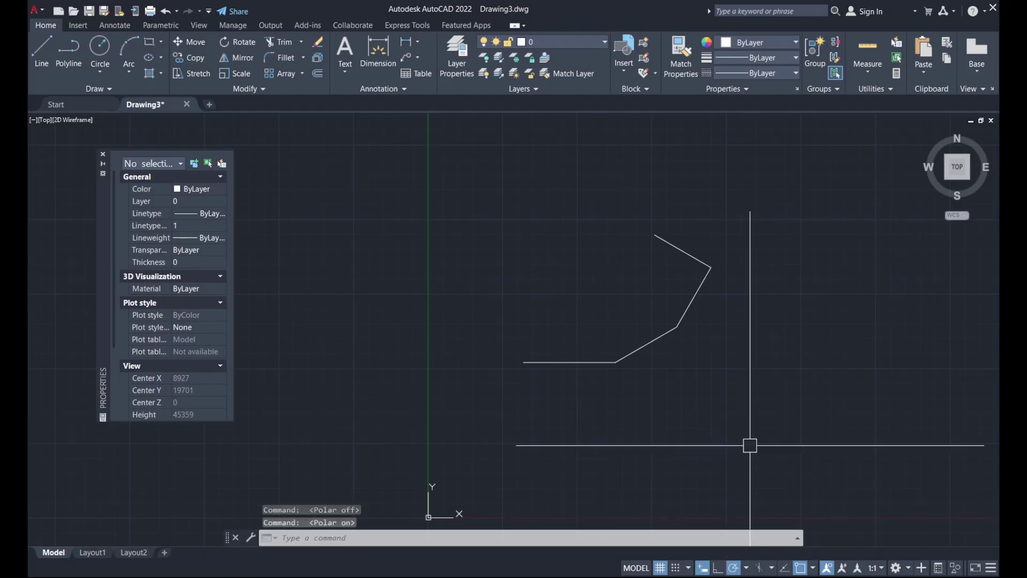
Step: Select the four connected polar-tracked line segments with a crossing window and erase them
{"action": "left_click", "coordinate": [746, 414]}
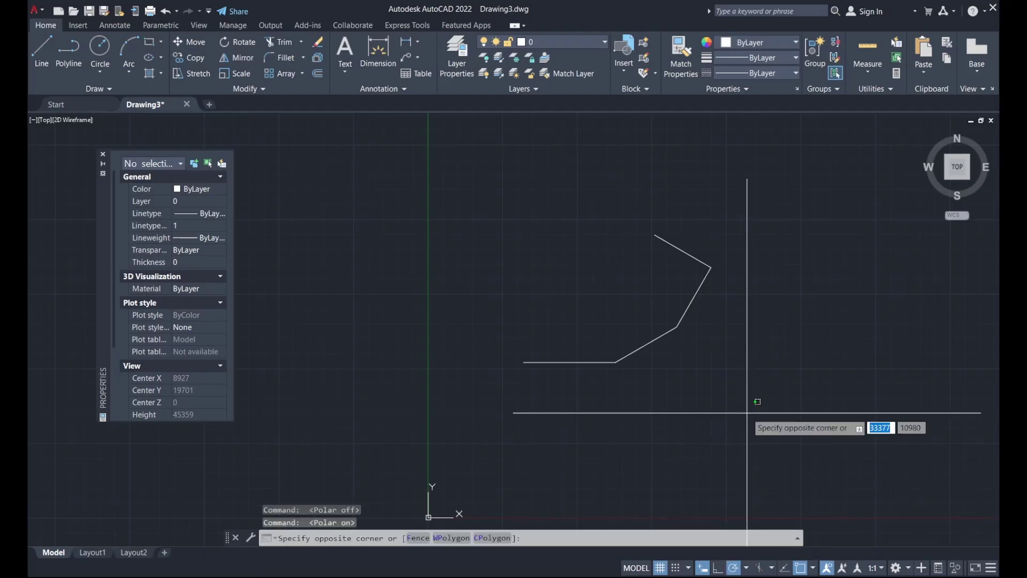
{"action": "left_click", "coordinate": [573, 199]}
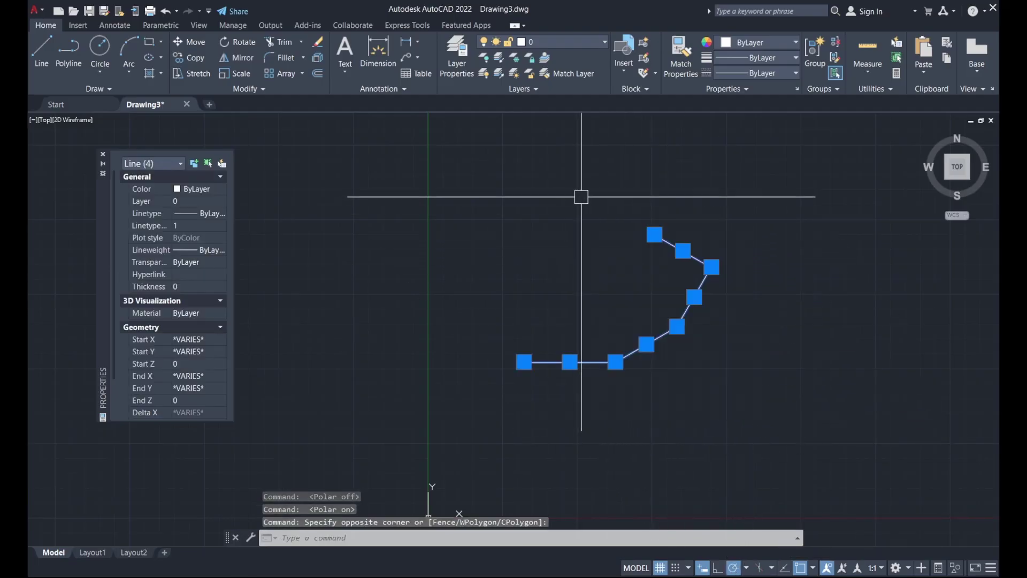
{"action": "key", "text": "Delete"}
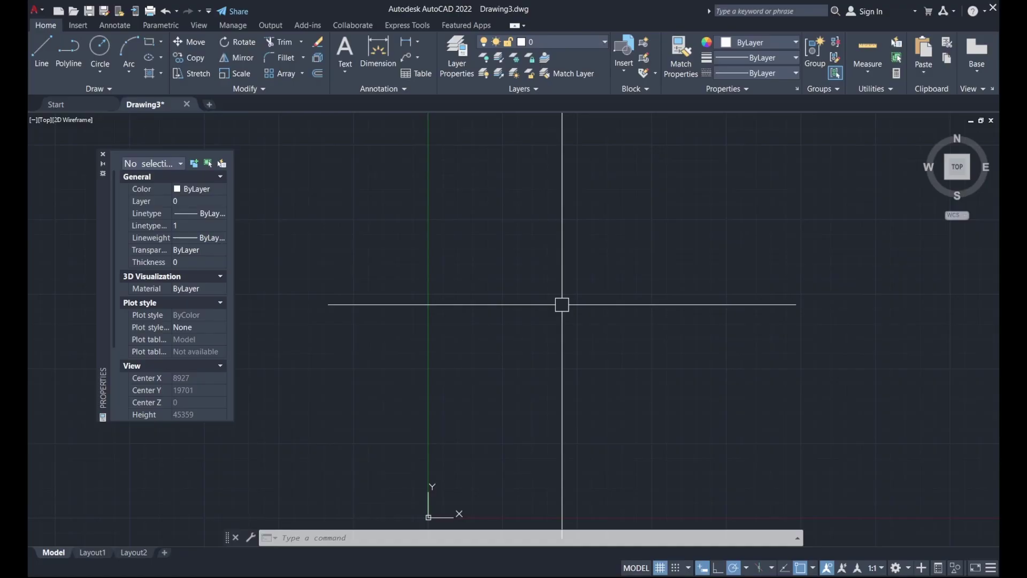
Step: Turn on Ortho mode and start a stepped line with segments going right, up and right again
{"action": "left_click", "coordinate": [718, 567]}
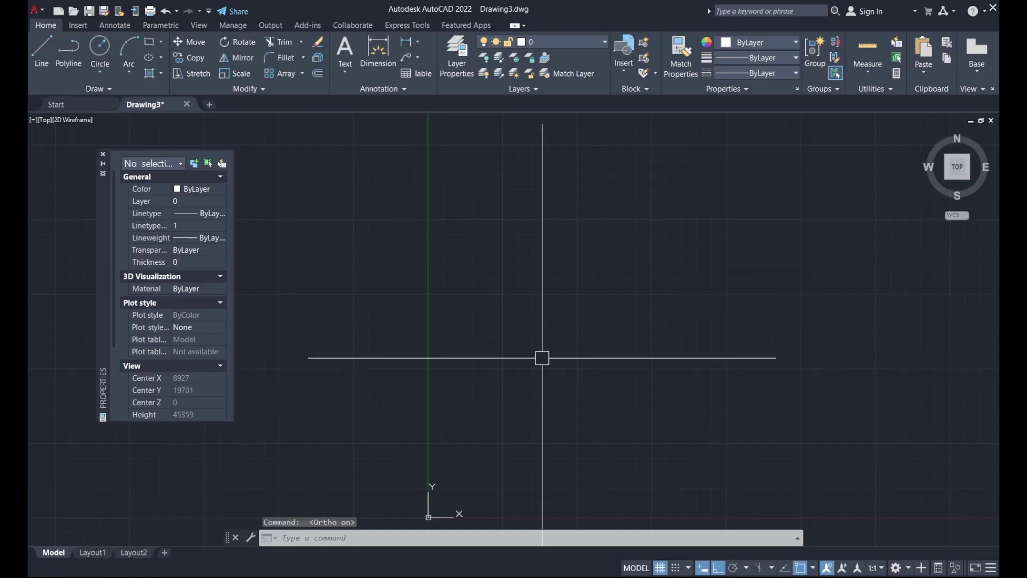
{"action": "type", "text": "l"}
{"action": "key", "text": "Return"}
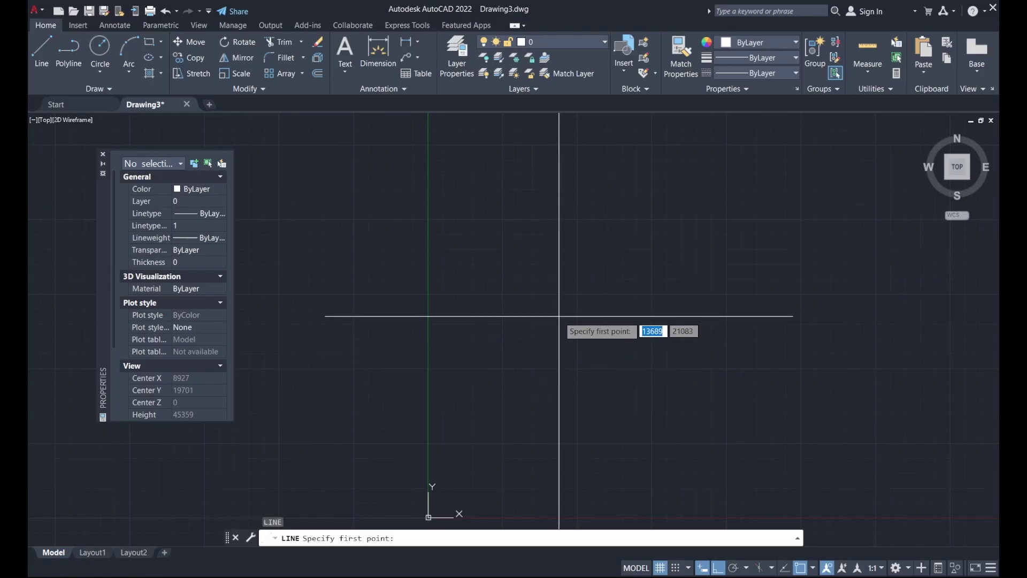
{"action": "left_click", "coordinate": [552, 317]}
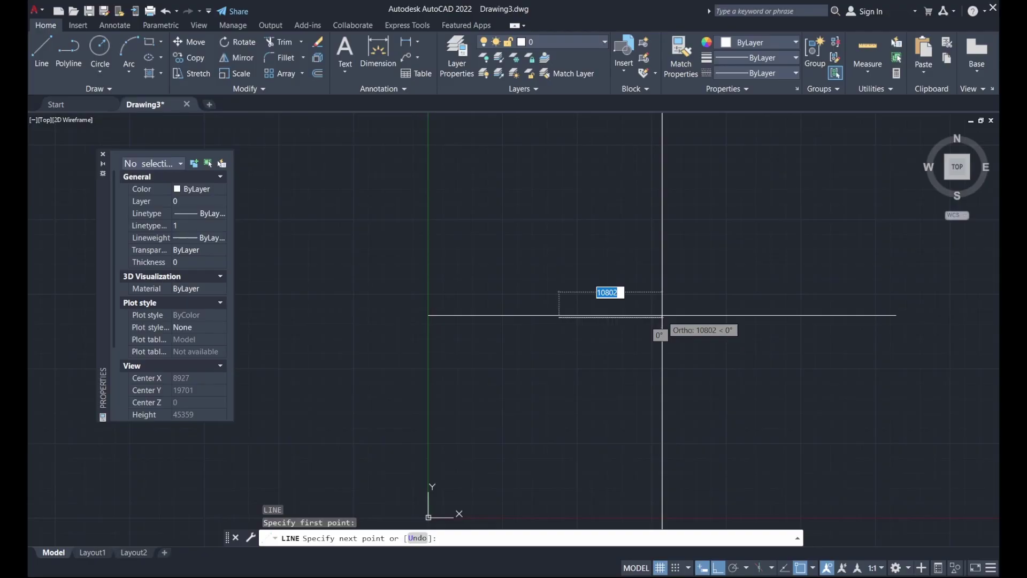
{"action": "left_click", "coordinate": [636, 317]}
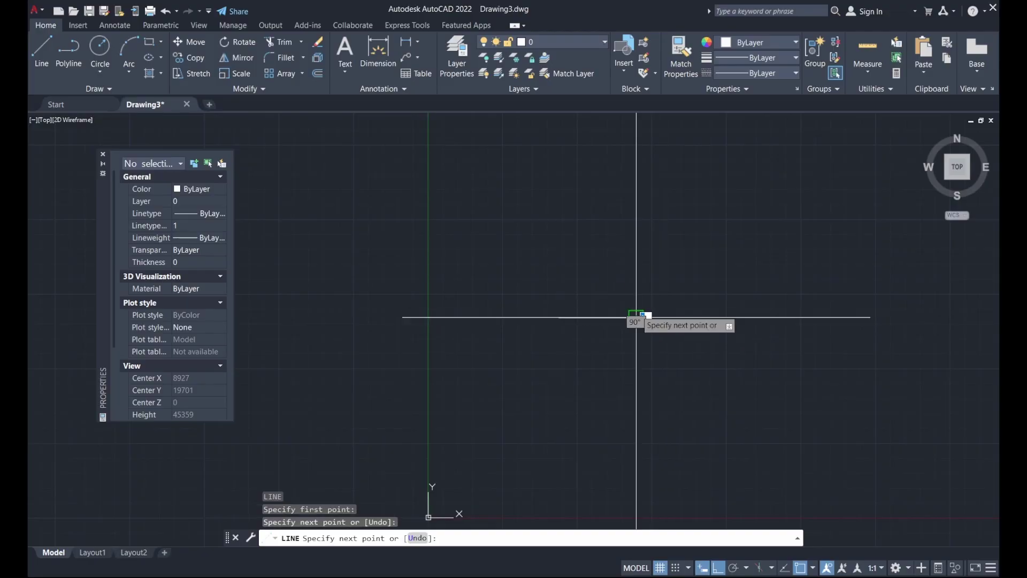
{"action": "left_click", "coordinate": [636, 216]}
{"action": "left_click", "coordinate": [760, 216]}
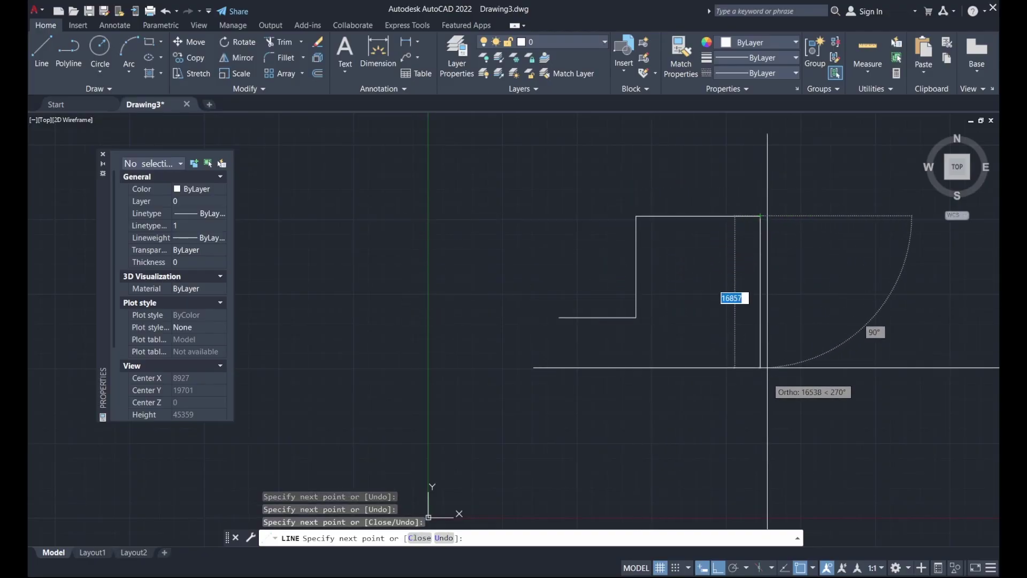
Step: Continue the orthogonal line with segments going down, left, up, left and down
{"action": "left_click", "coordinate": [761, 382]}
{"action": "left_click", "coordinate": [699, 382]}
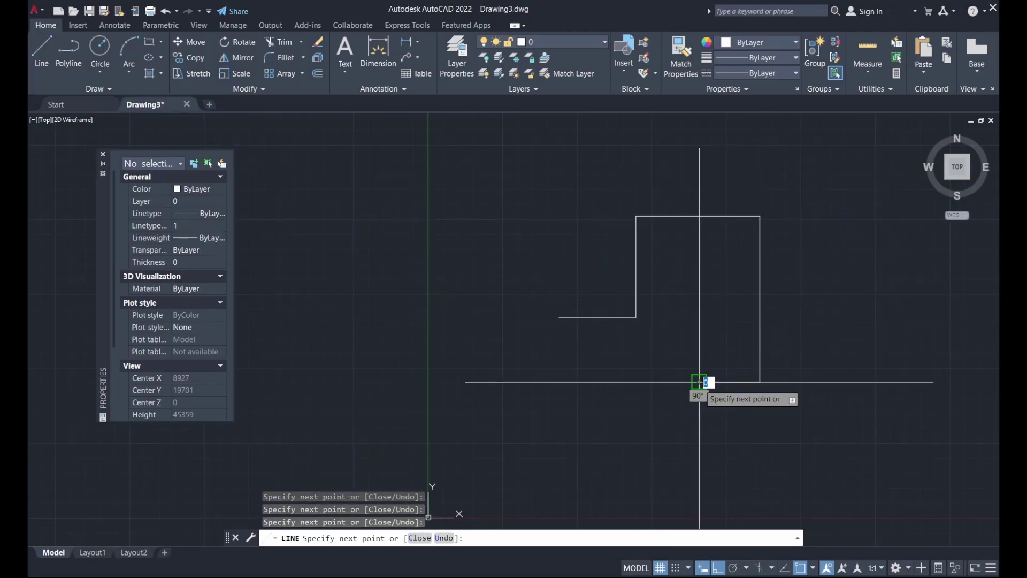
{"action": "left_click", "coordinate": [698, 283]}
{"action": "left_click", "coordinate": [600, 284]}
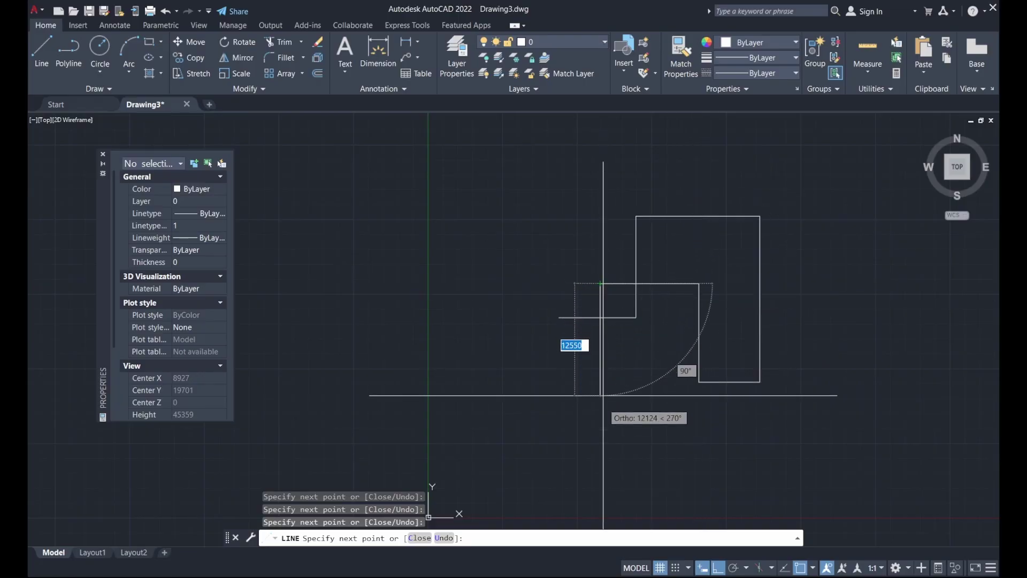
{"action": "left_click", "coordinate": [601, 459]}
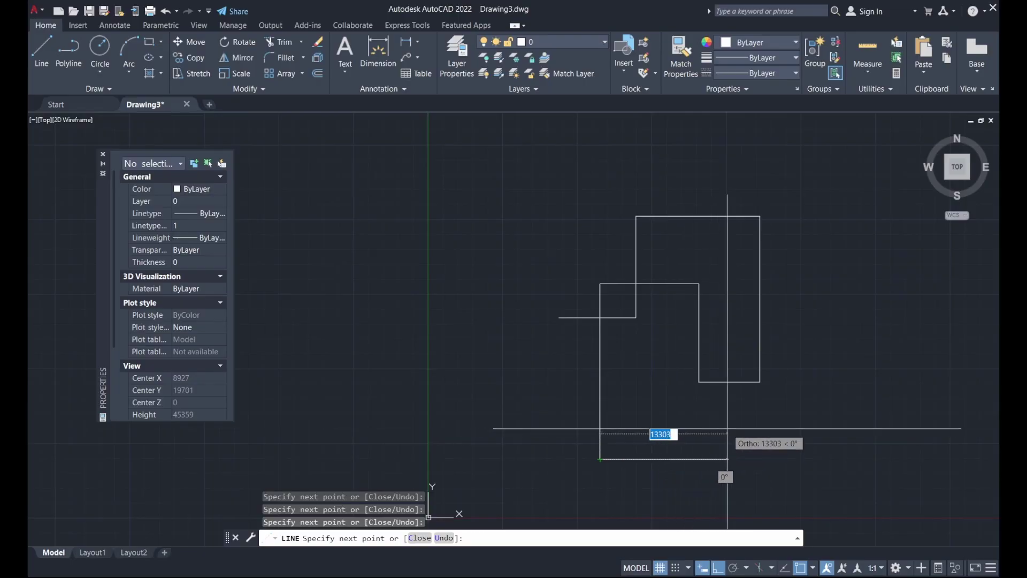
Step: Add a horizontal segment to the right with an exact length of 5000 mm and end the line
{"action": "type", "text": "5"}
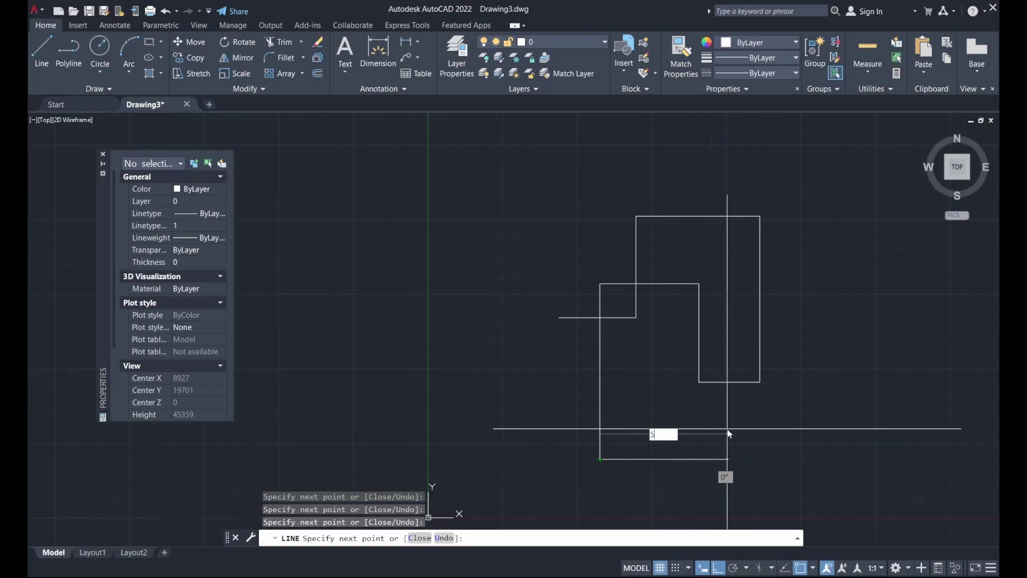
{"action": "type", "text": "000"}
{"action": "key", "text": "Return"}
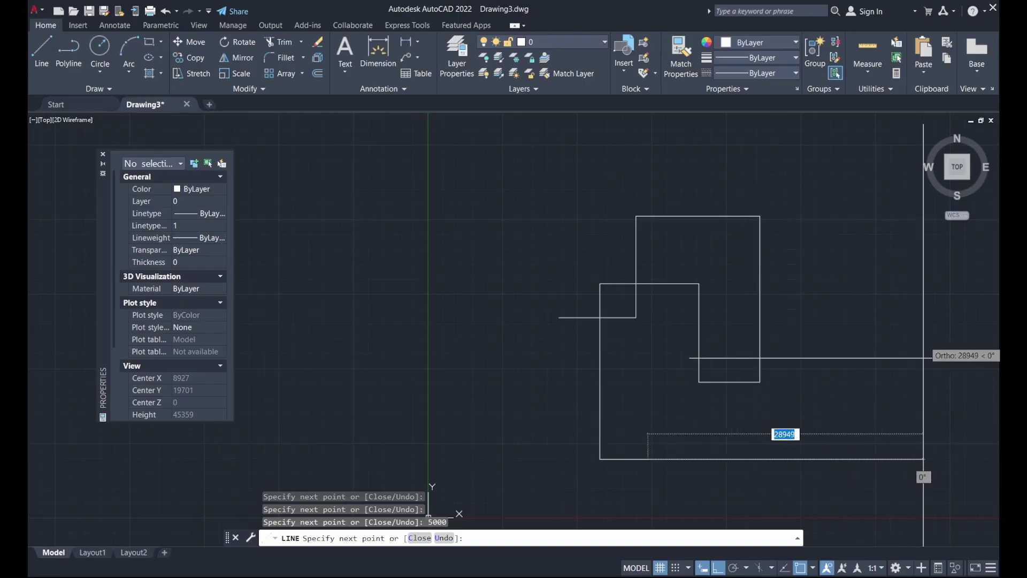
{"action": "key", "text": "Escape"}
Step: Select the lowest horizontal segment to check its geometry properties, and clear the selection
{"action": "left_click", "coordinate": [642, 484]}
{"action": "left_click", "coordinate": [635, 436]}
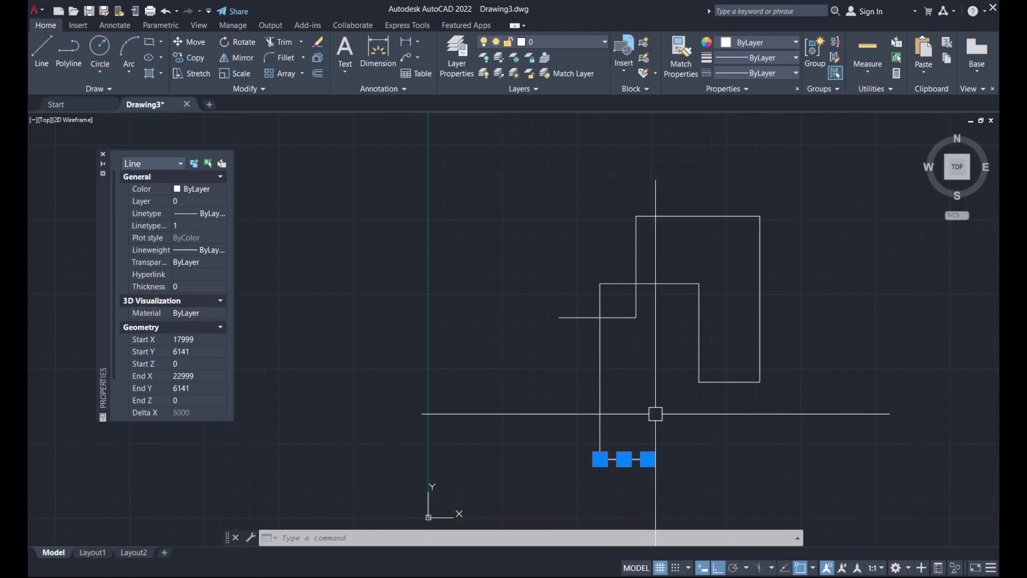
{"action": "left_click", "coordinate": [713, 418]}
{"action": "key", "text": "Escape"}
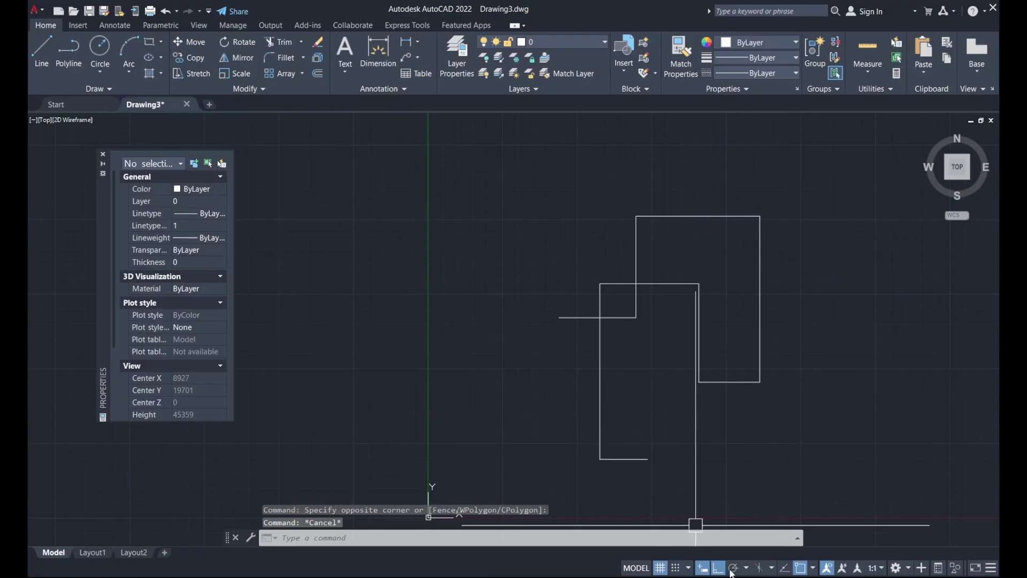
Step: Switch from Ortho to polar tracking and draw a horizontal and a slanted line segment beside the stepped shape without dynamic input
{"action": "left_click", "coordinate": [733, 568]}
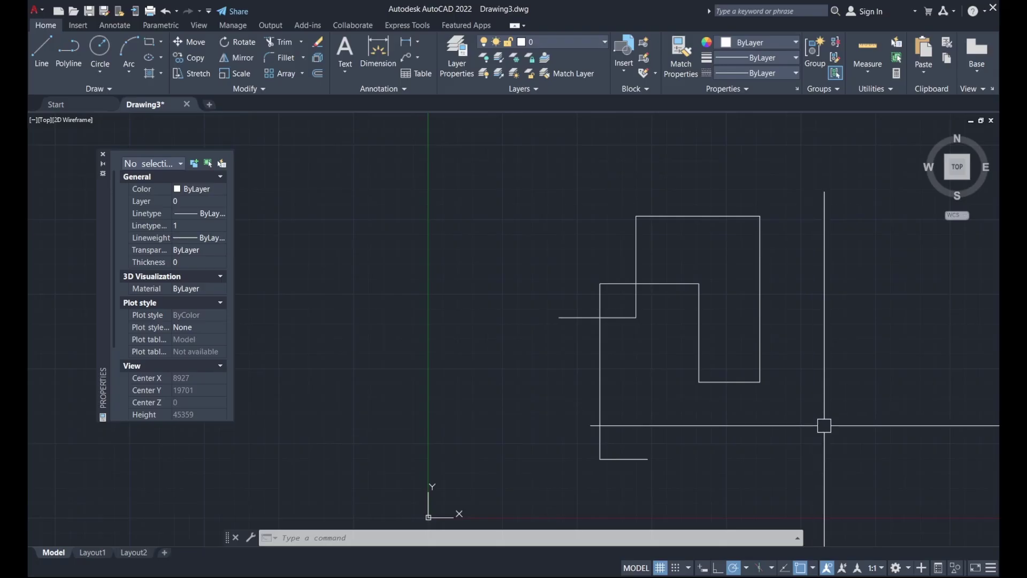
{"action": "type", "text": "l"}
{"action": "key", "text": "Return"}
{"action": "left_click", "coordinate": [788, 426]}
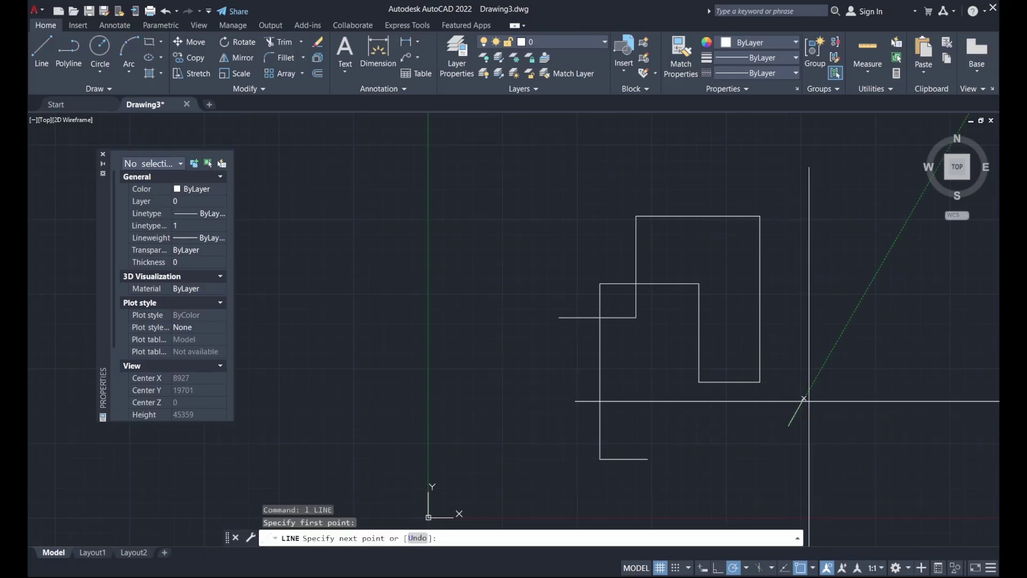
{"action": "left_click", "coordinate": [888, 426]}
{"action": "left_click", "coordinate": [859, 316]}
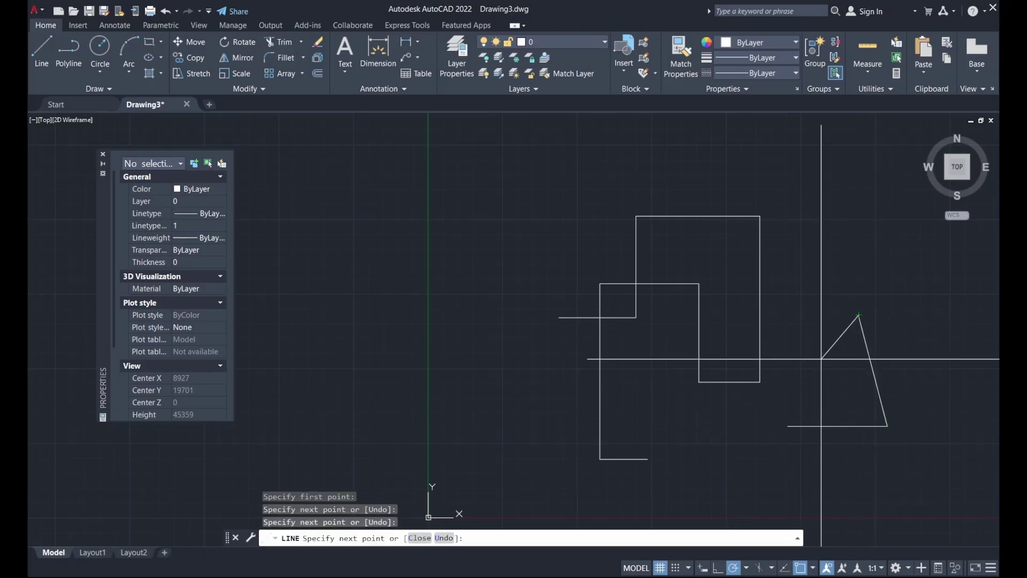
{"action": "key", "text": "Escape"}
Step: Erase the horizontal and slanted segments with a crossing window and turn dynamic input on
{"action": "left_click", "coordinate": [902, 459]}
{"action": "left_click", "coordinate": [837, 275]}
{"action": "key", "text": "Delete"}
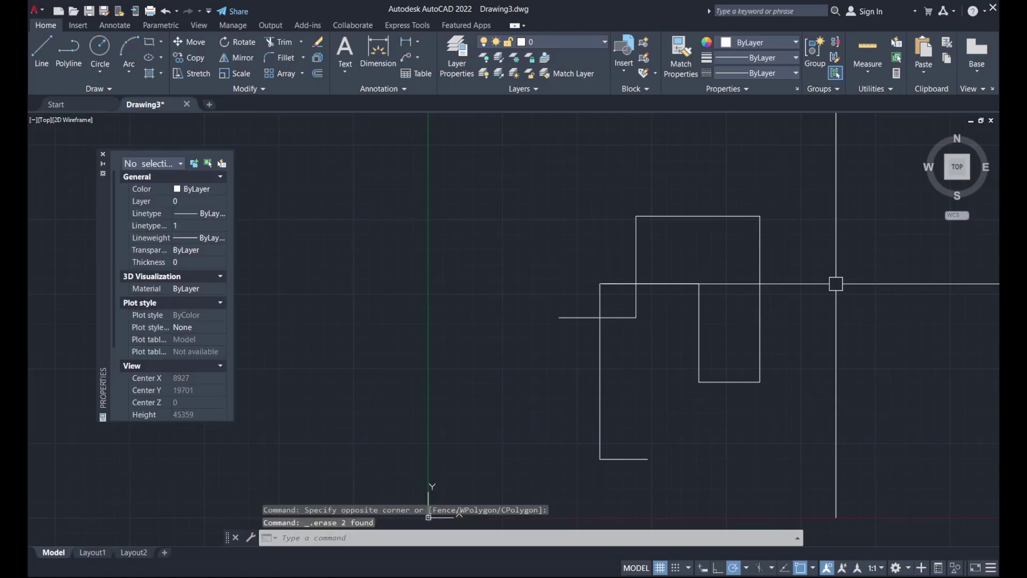
{"action": "left_click", "coordinate": [704, 568]}
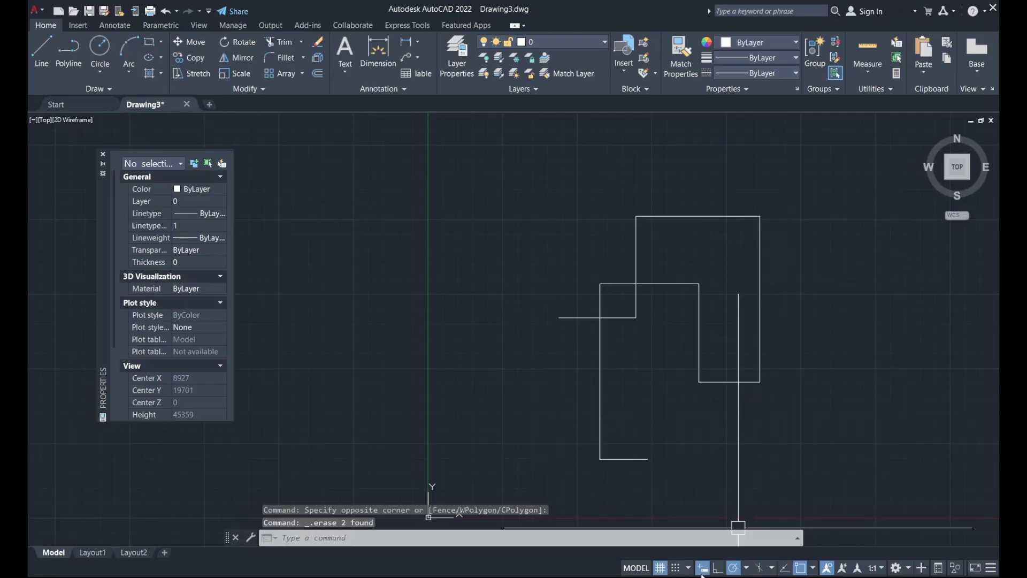
Step: Draw a single line beside the stepped shape with a length of 5000 mm at an angle of 120°
{"action": "middle_click_drag", "start_coordinate": [818, 401], "coordinate": [615, 401]}
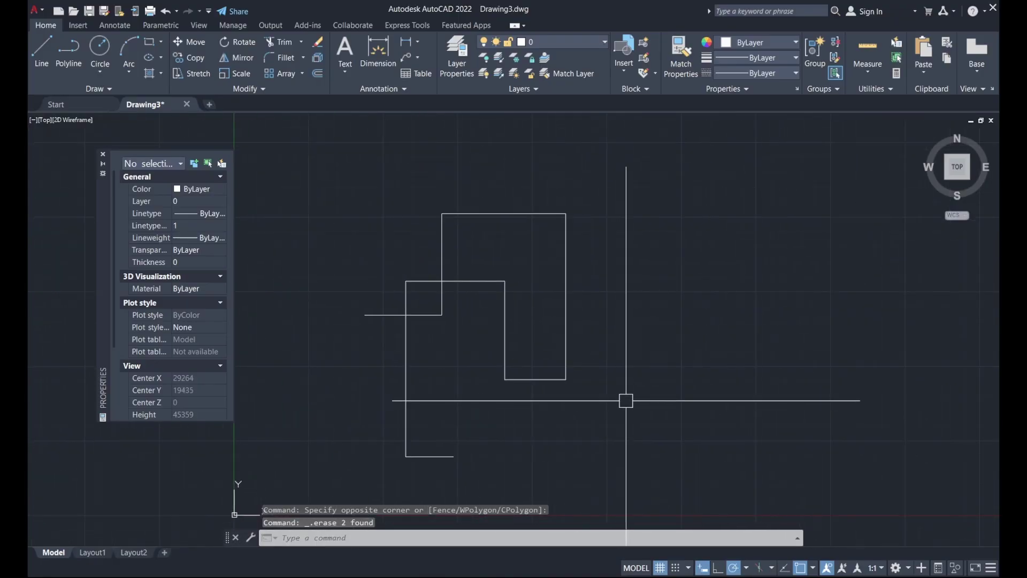
{"action": "type", "text": "l"}
{"action": "key", "text": "Return"}
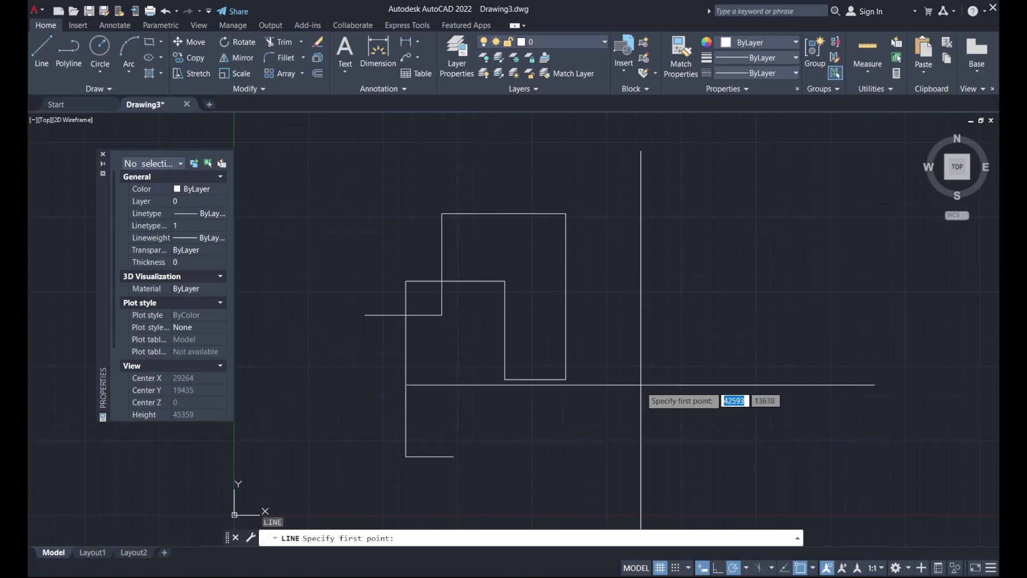
{"action": "left_click", "coordinate": [650, 405]}
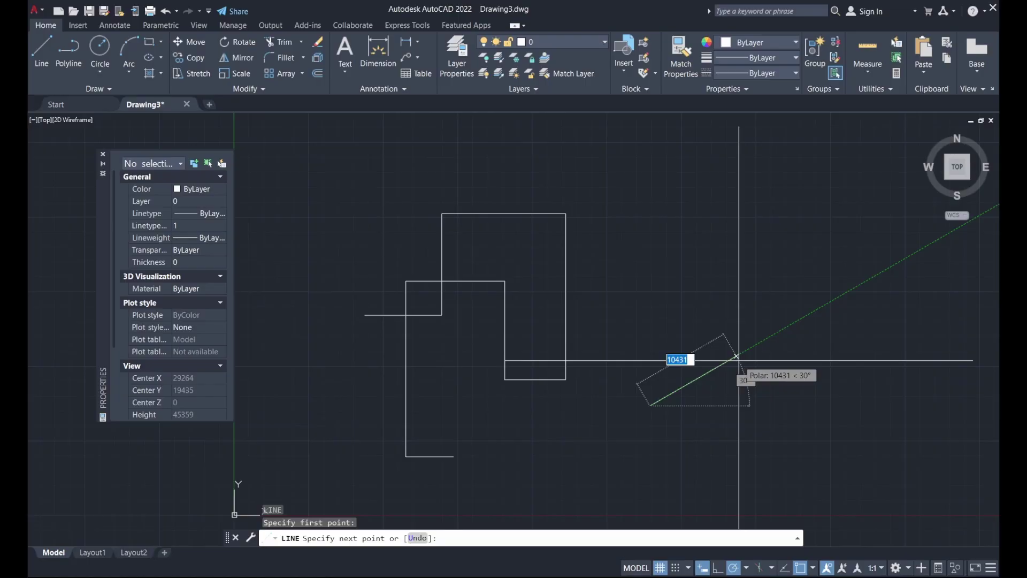
{"action": "type", "text": "5000"}
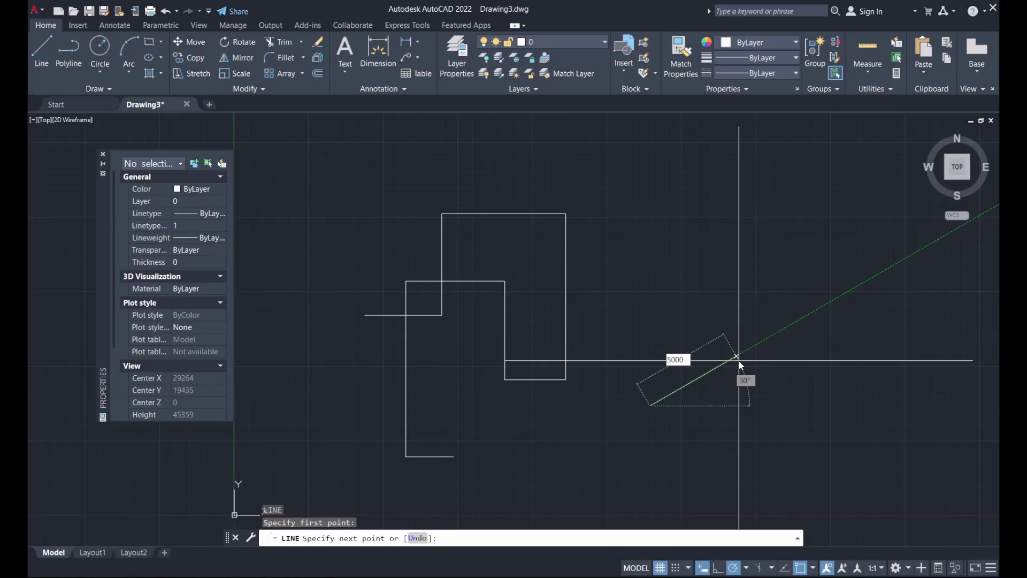
{"action": "key", "text": "Tab"}
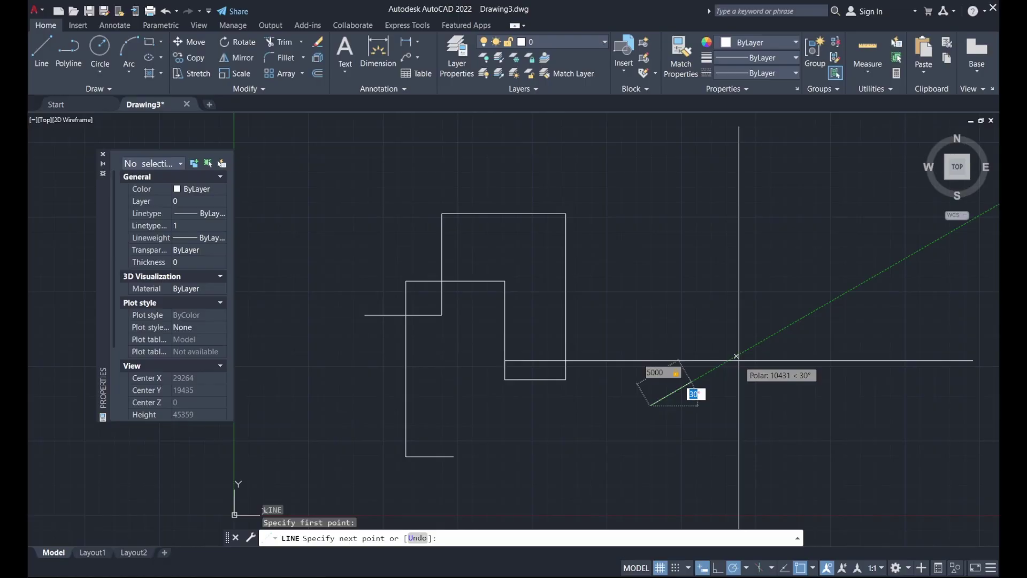
{"action": "type", "text": "12"}
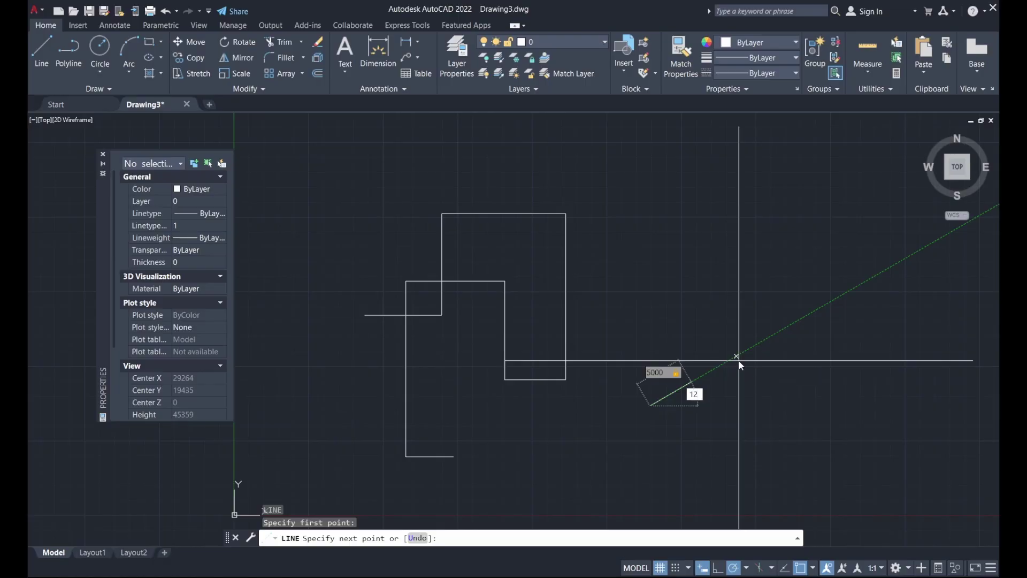
{"action": "type", "text": "0"}
{"action": "key", "text": "Return"}
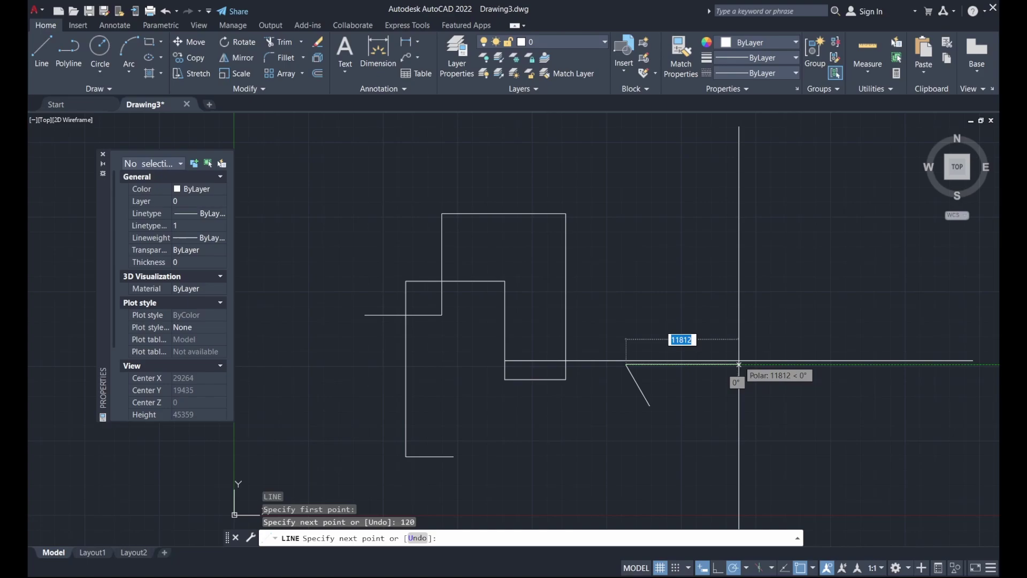
{"action": "key", "text": "Escape"}
Step: Select the slanted line, check its length and angle in its properties, and erase it
{"action": "left_click", "coordinate": [636, 382]}
{"action": "scroll", "coordinate": [661, 377], "scroll_direction": "up", "scroll_amount": 4}
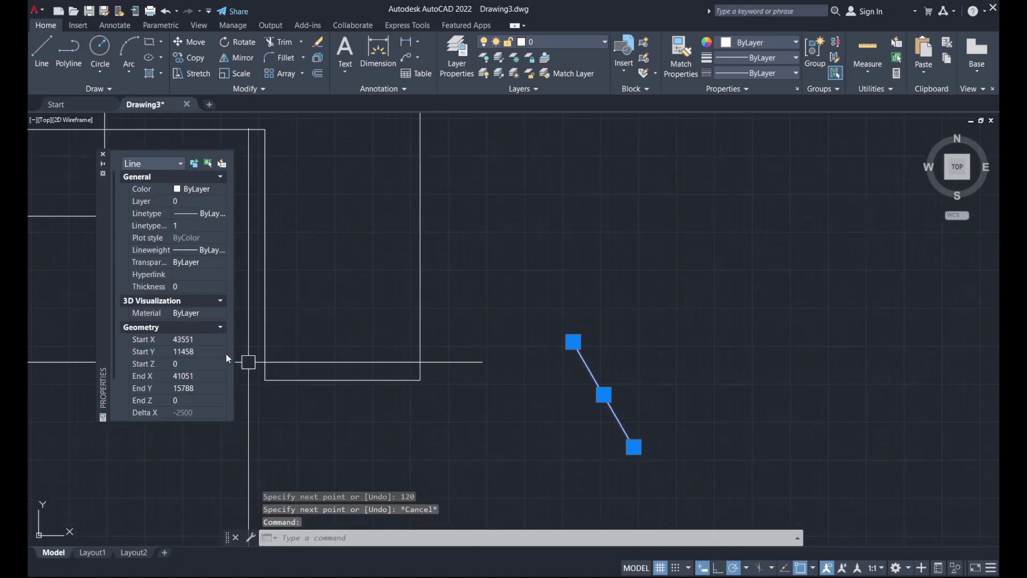
{"action": "scroll", "coordinate": [168, 323], "scroll_direction": "down", "scroll_amount": 3}
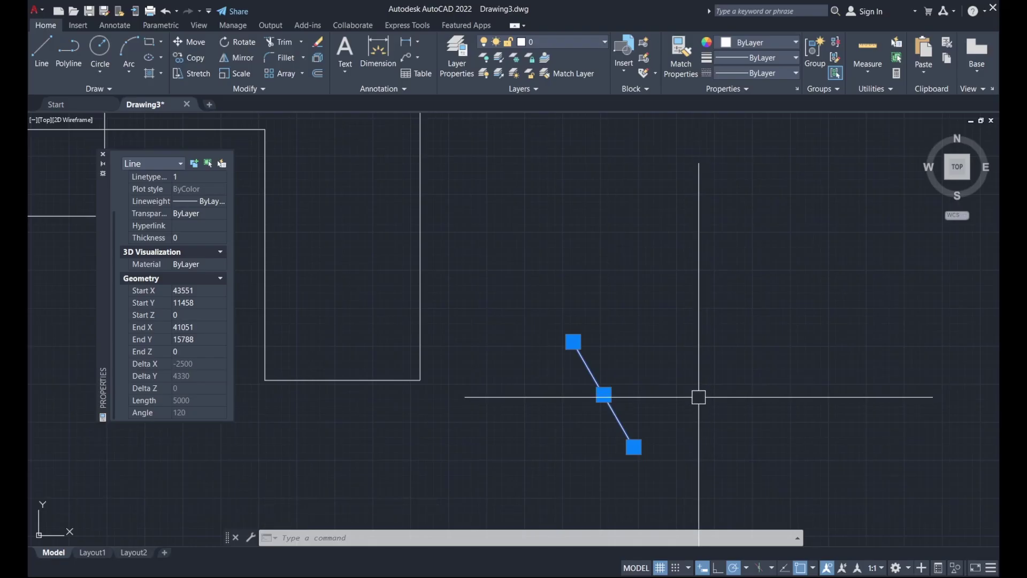
{"action": "key", "text": "Delete"}
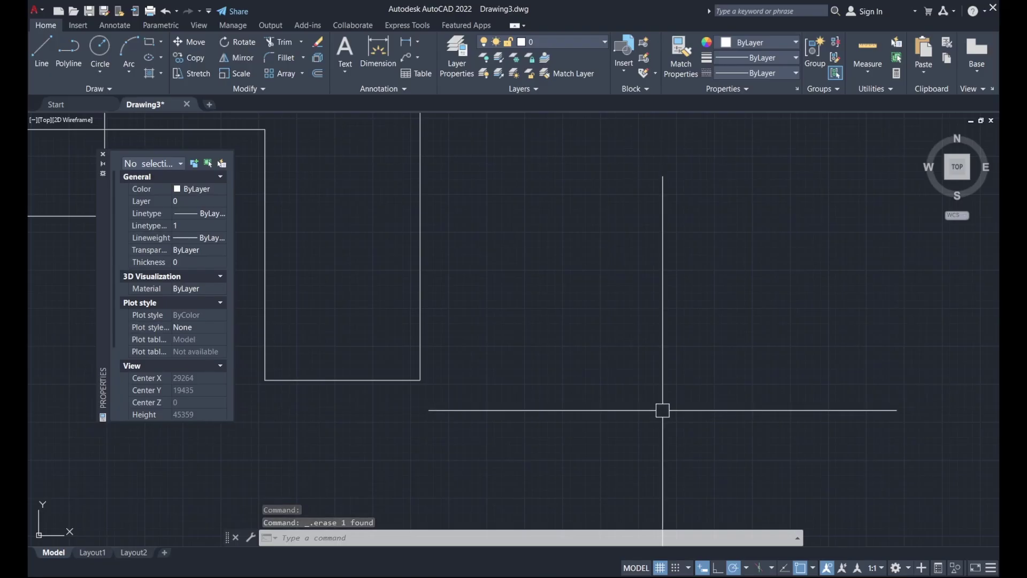
{"action": "scroll", "coordinate": [631, 424], "scroll_direction": "up", "scroll_amount": 4}
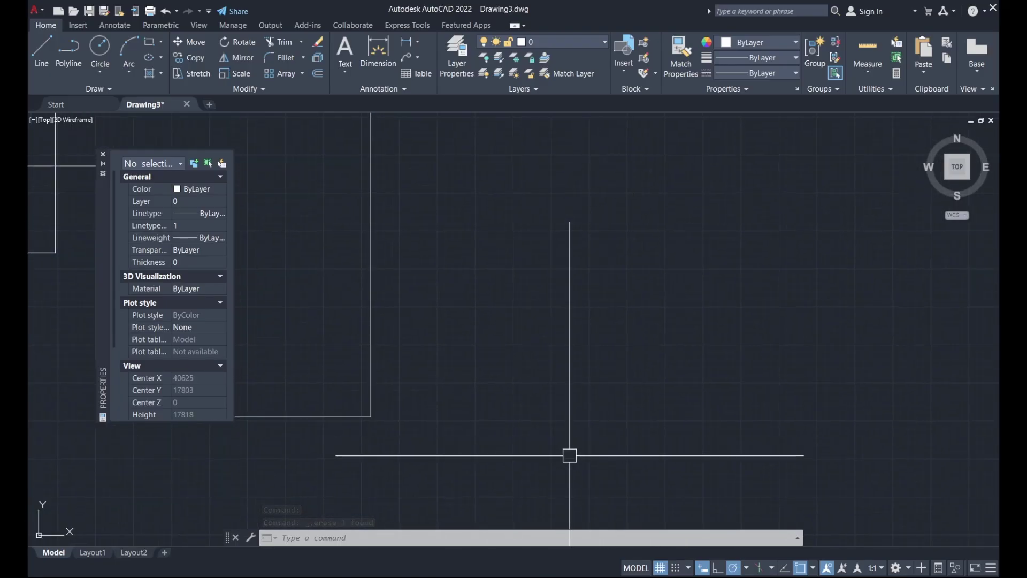